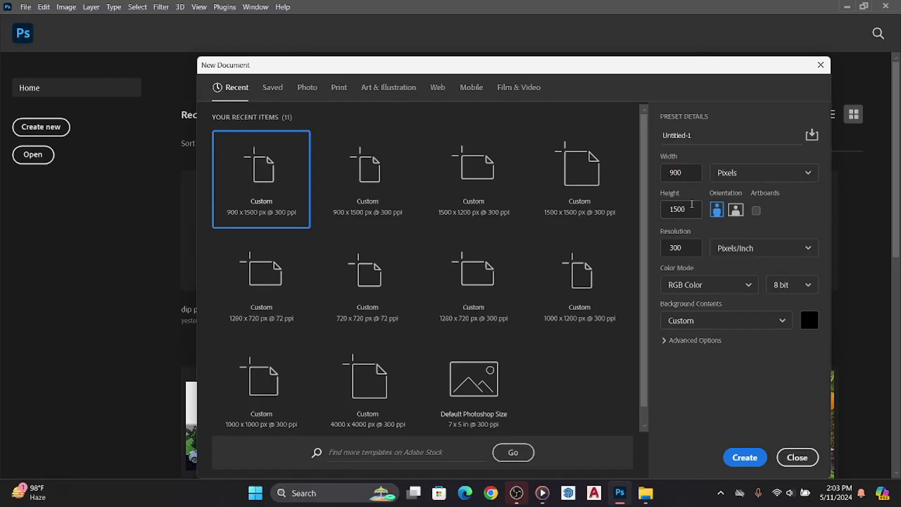
# Step: Create a 1500 × 1500 px, 300 ppi document with a white ffffff background
pyautogui.doubleClick(665, 172)
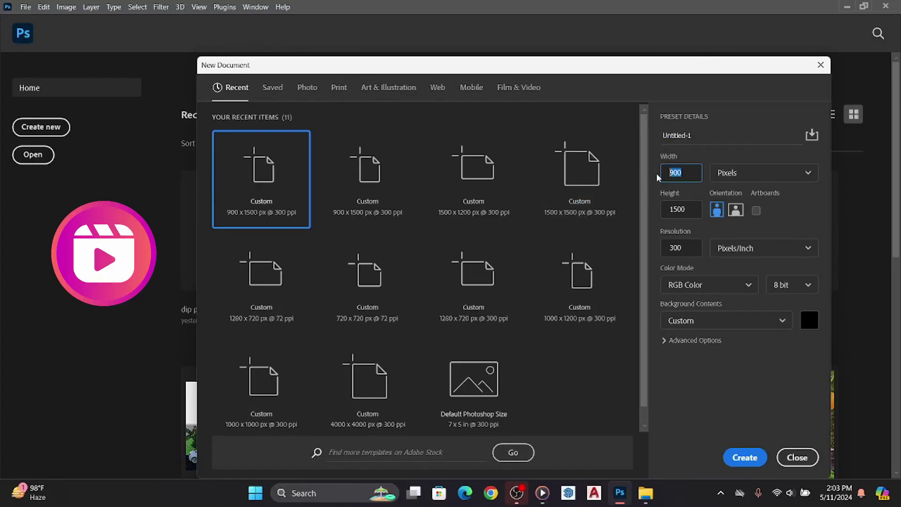
pyautogui.write('15')
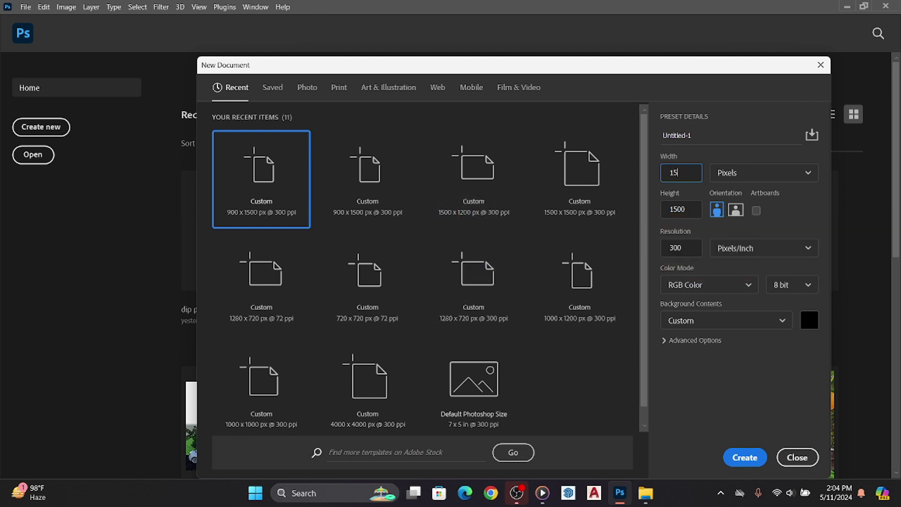
pyautogui.write('00')
pyautogui.doubleClick(696, 208)
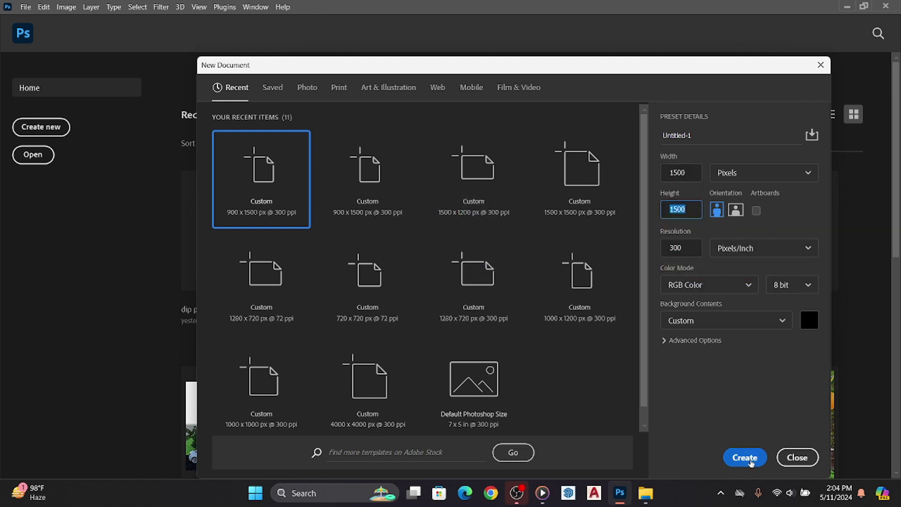
pyautogui.click(807, 324)
pyautogui.write('ffffff')
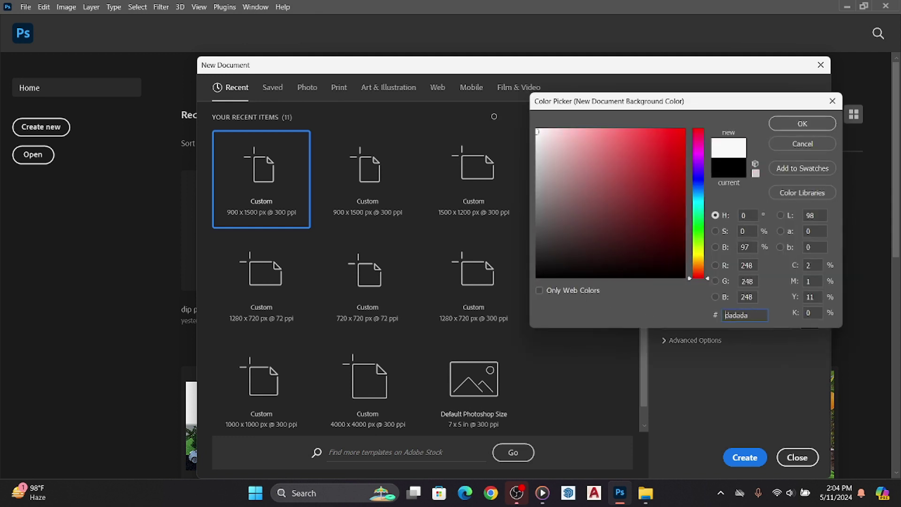
pyautogui.click(803, 124)
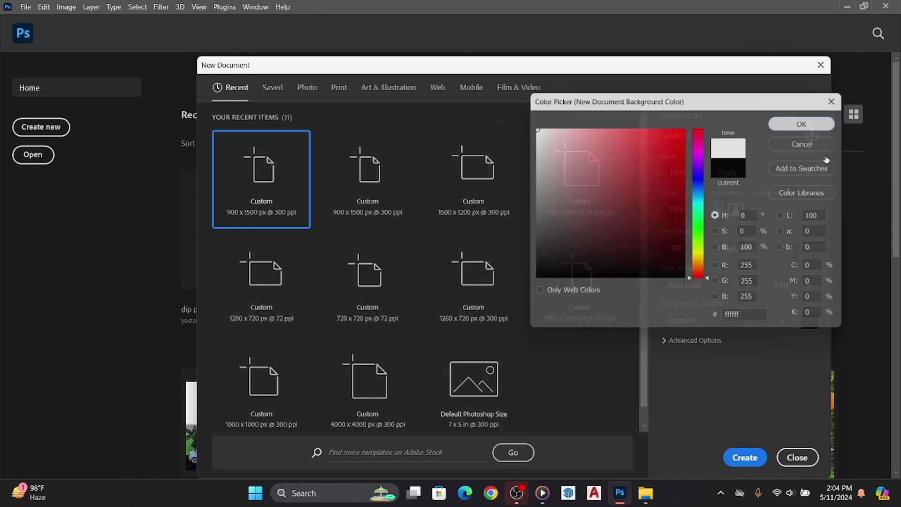
pyautogui.click(744, 457)
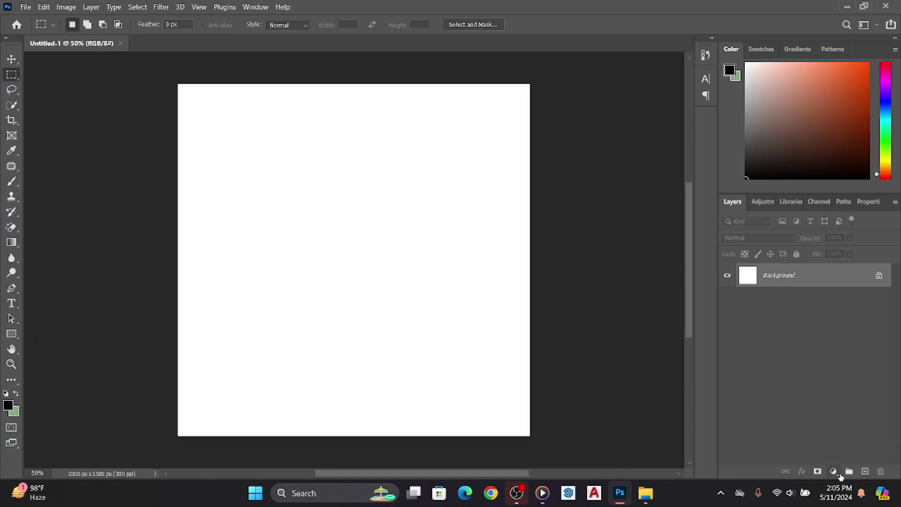
# Step: Add a dark red #6A1A1A Solid Color fill layer and drag in the phone image
pyautogui.click(833, 472)
pyautogui.click(830, 270)
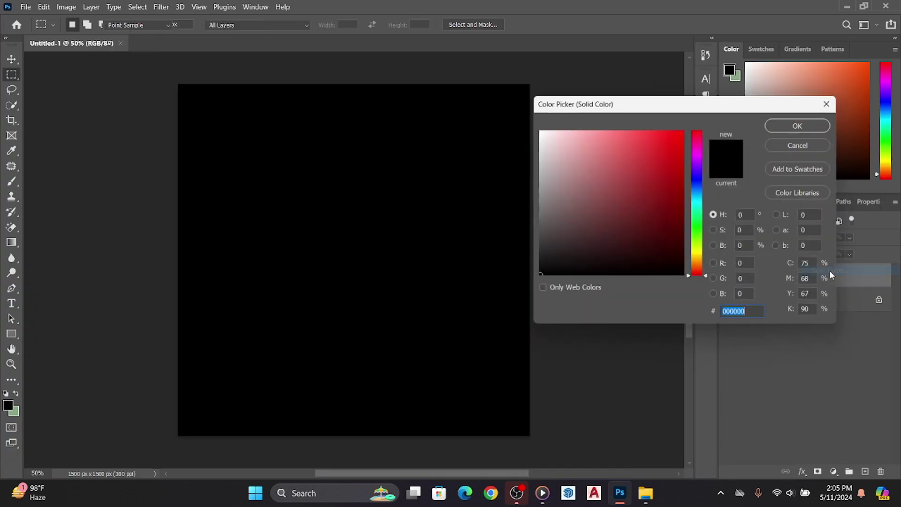
pyautogui.moveTo(618, 204); pyautogui.dragTo(684, 224)
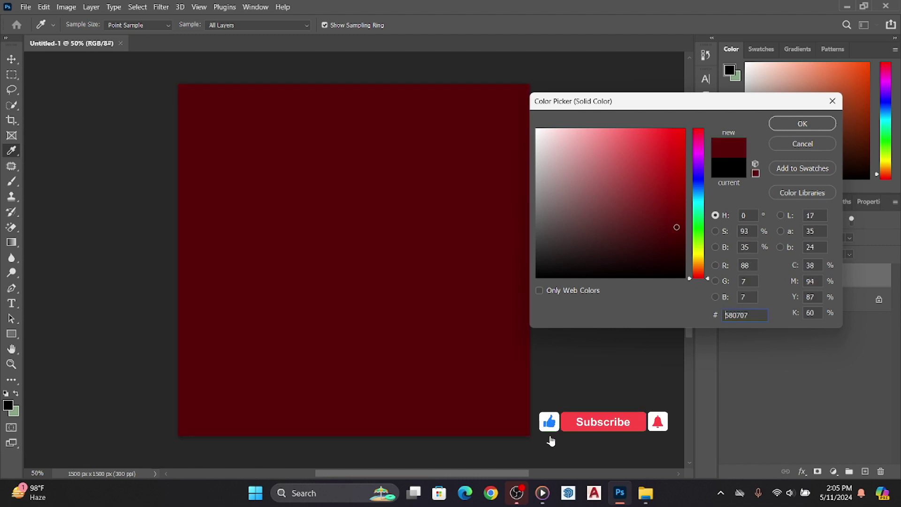
pyautogui.doubleClick(754, 315)
pyautogui.write('6')
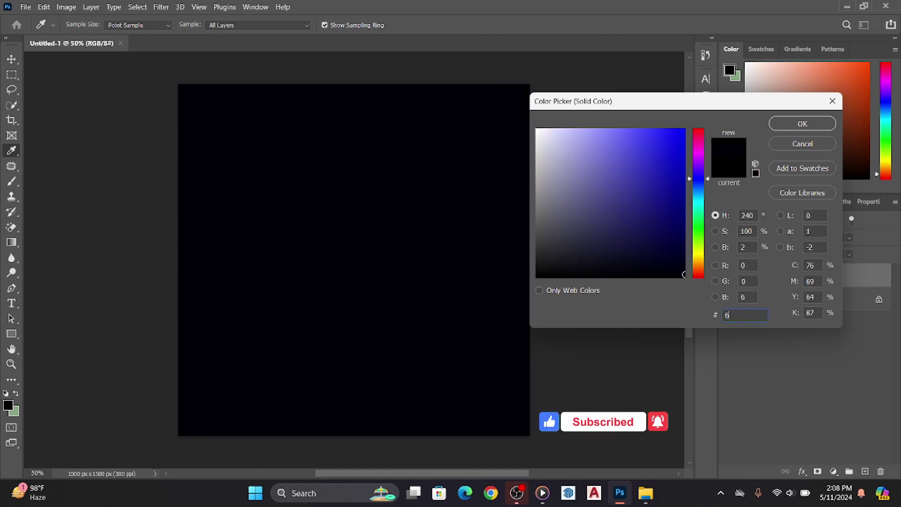
pyautogui.write('A1A')
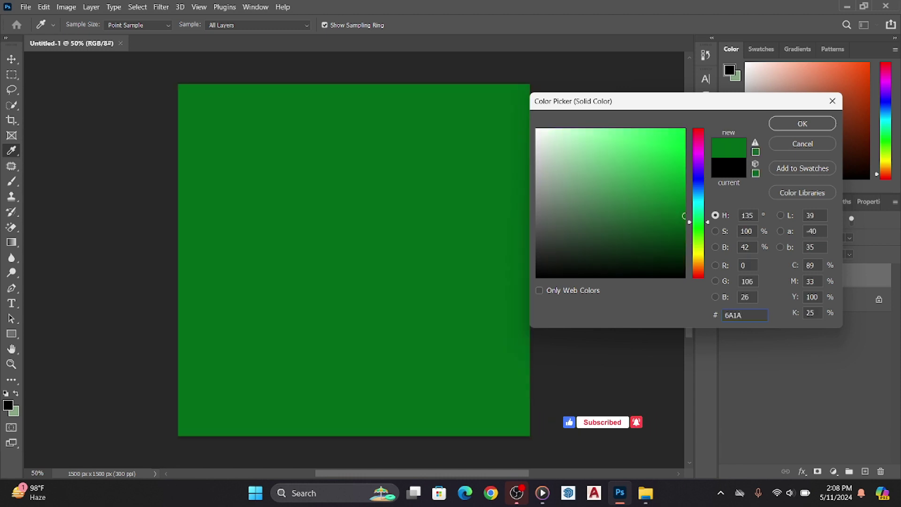
pyautogui.write('1A')
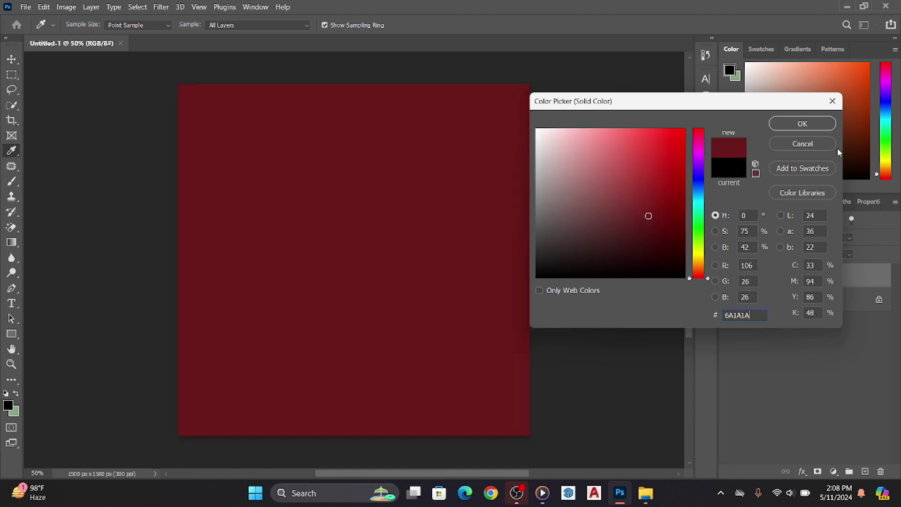
pyautogui.click(803, 123)
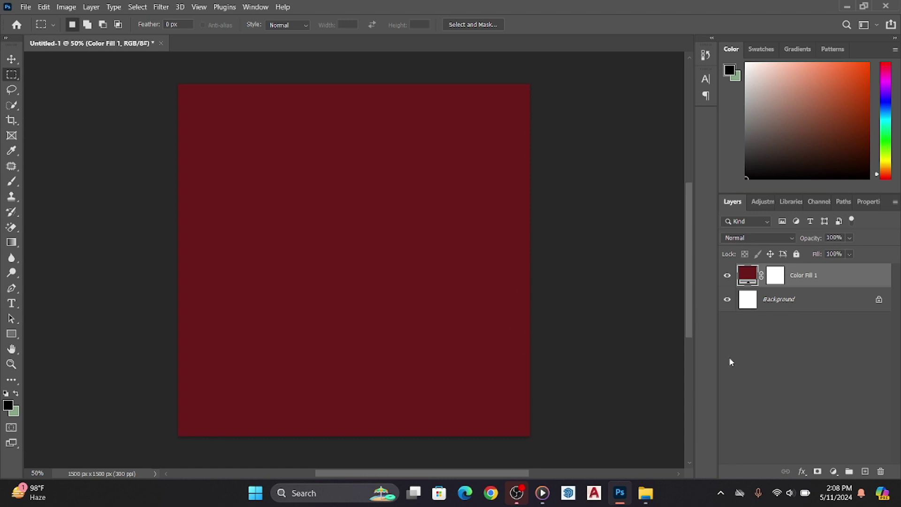
pyautogui.moveTo(730, 362); pyautogui.dragTo(350, 289)
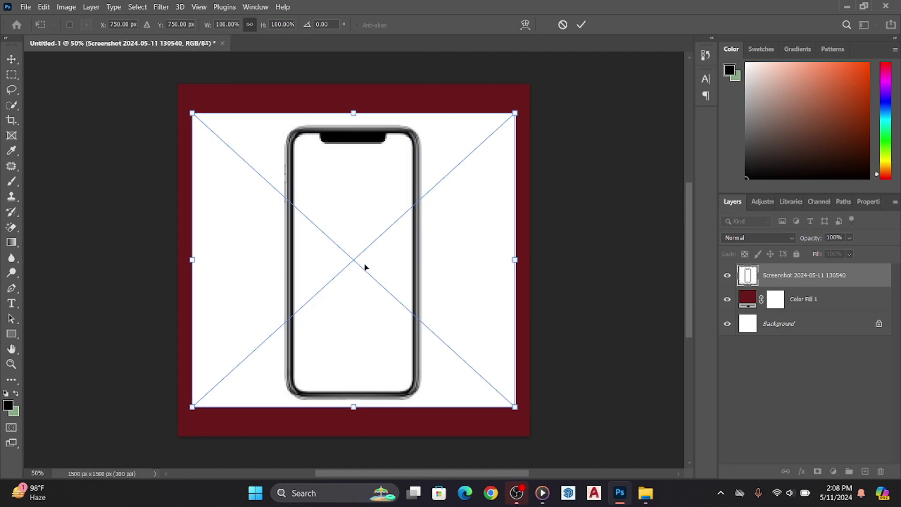
# Step: Place the phone image as a normal layer and remove its white background
pyautogui.press('Return')
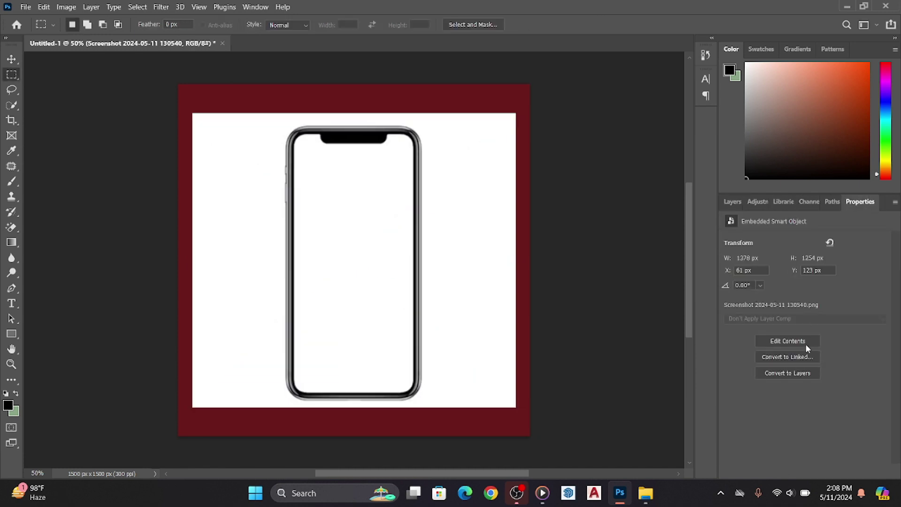
pyautogui.click(783, 375)
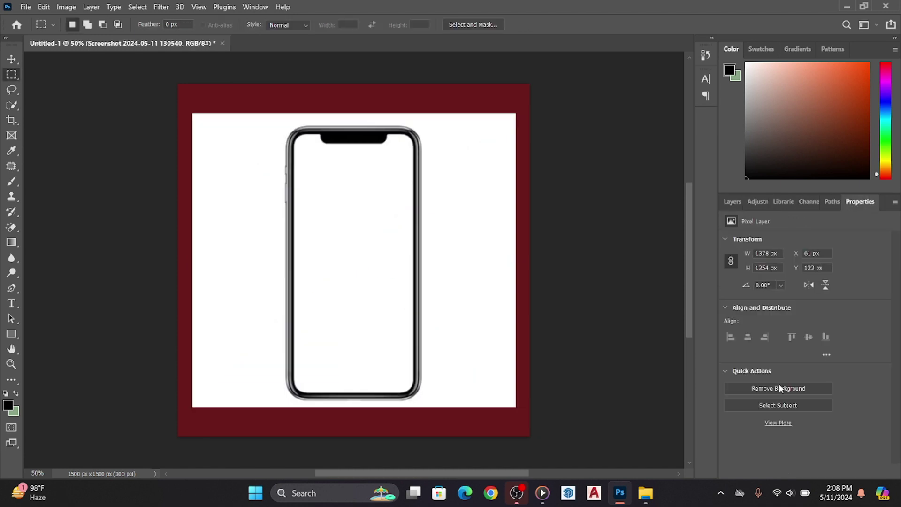
pyautogui.click(778, 389)
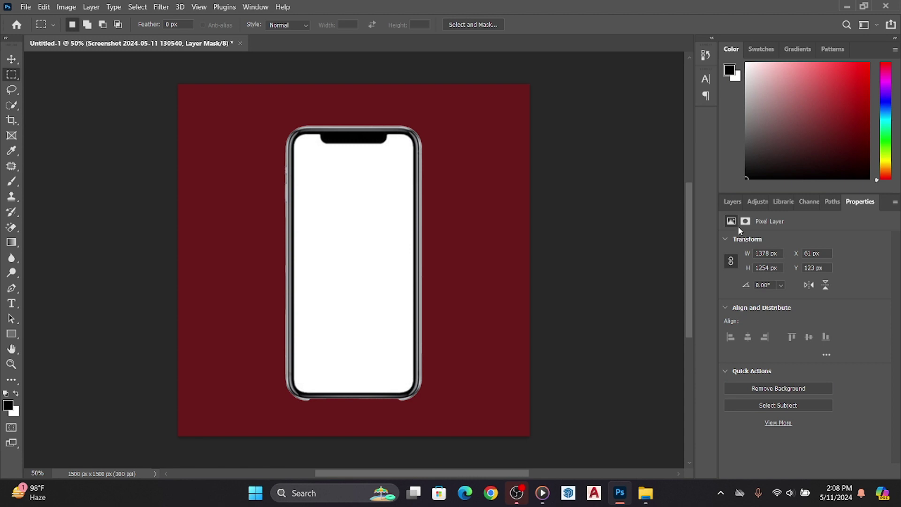
pyautogui.click(732, 202)
# Step: Nudge the phone into its centred position with Free Transform
pyautogui.hotkey('ctrl', 't')
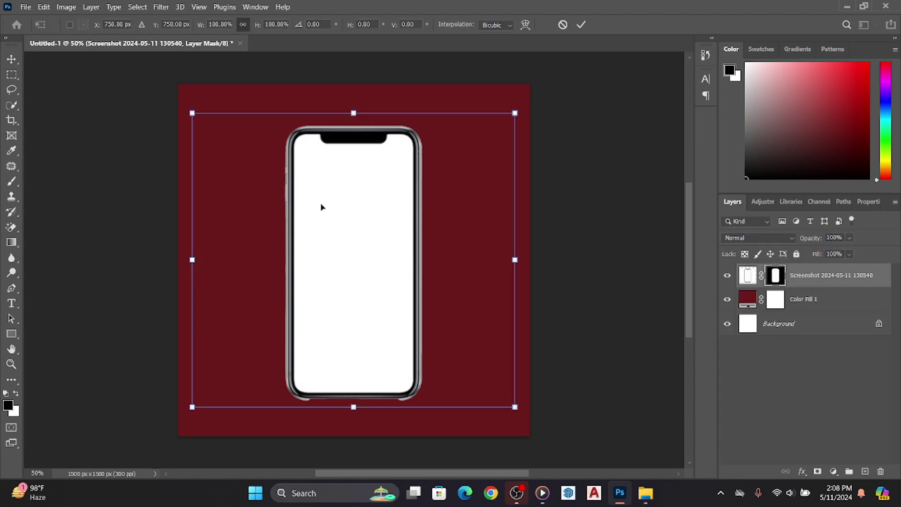
pyautogui.moveTo(349, 264); pyautogui.dragTo(354, 265)
pyautogui.press('Return')
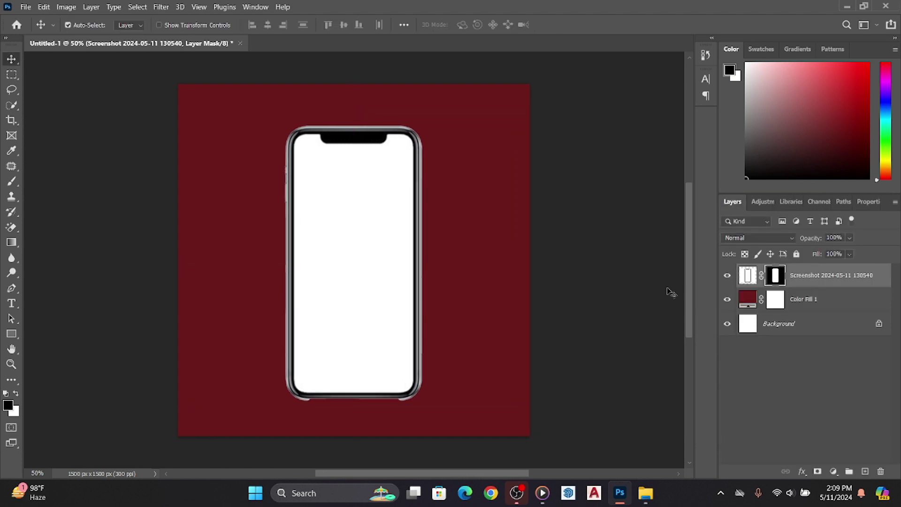
# Step: Add a drop shadow to the phone layer with colour 4C0000
pyautogui.click(802, 471)
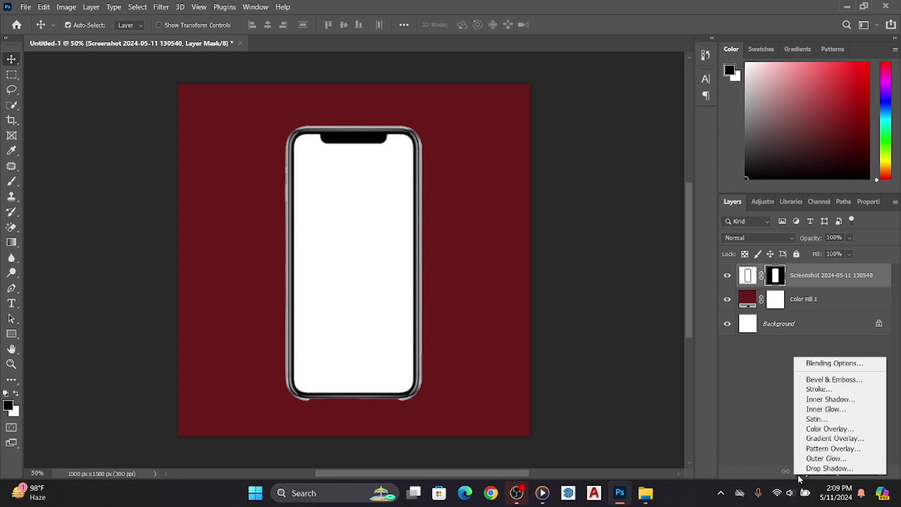
pyautogui.click(802, 468)
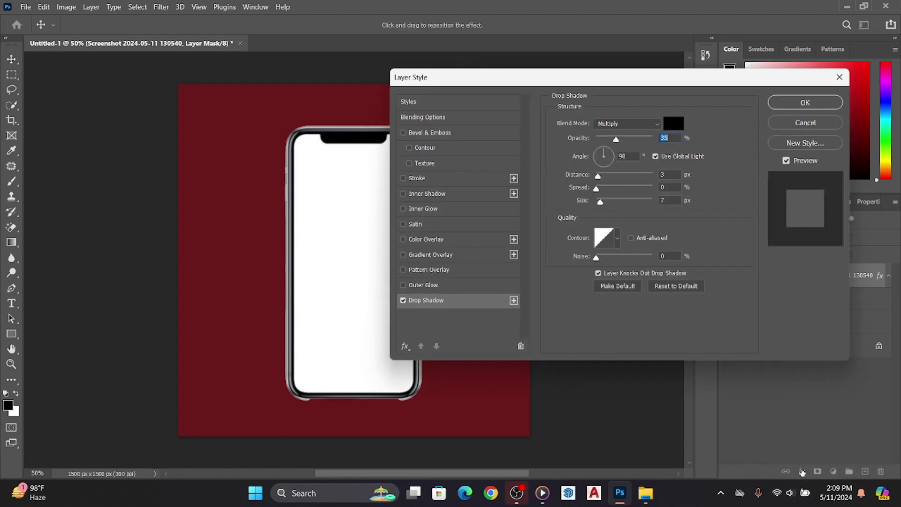
pyautogui.moveTo(563, 78); pyautogui.dragTo(742, 129)
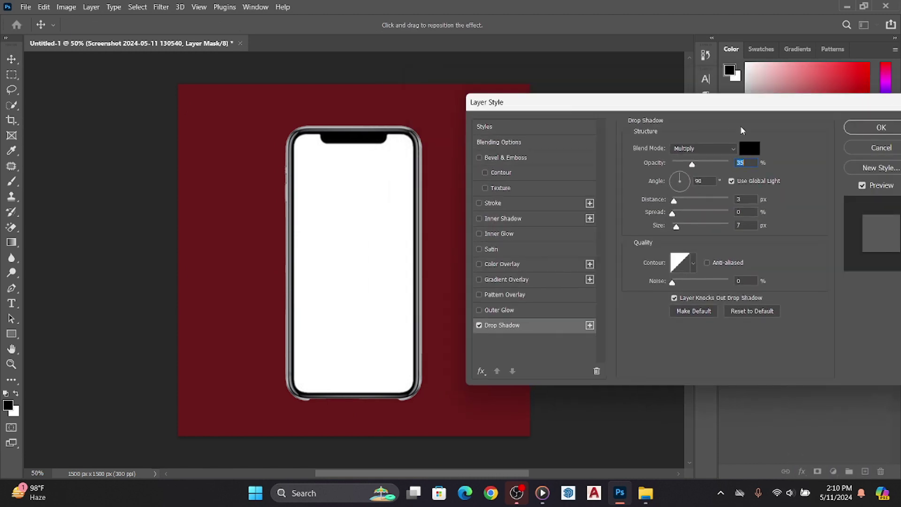
pyautogui.click(751, 148)
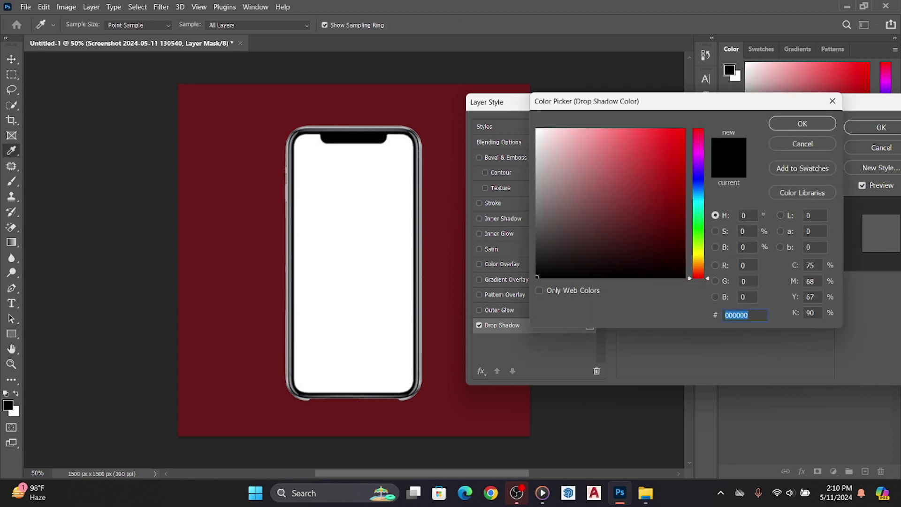
pyautogui.write('4C0')
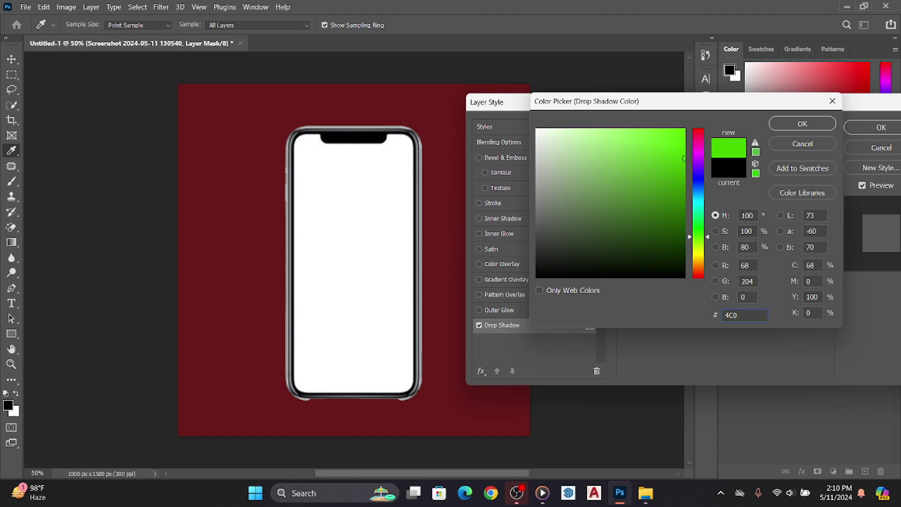
pyautogui.write('000')
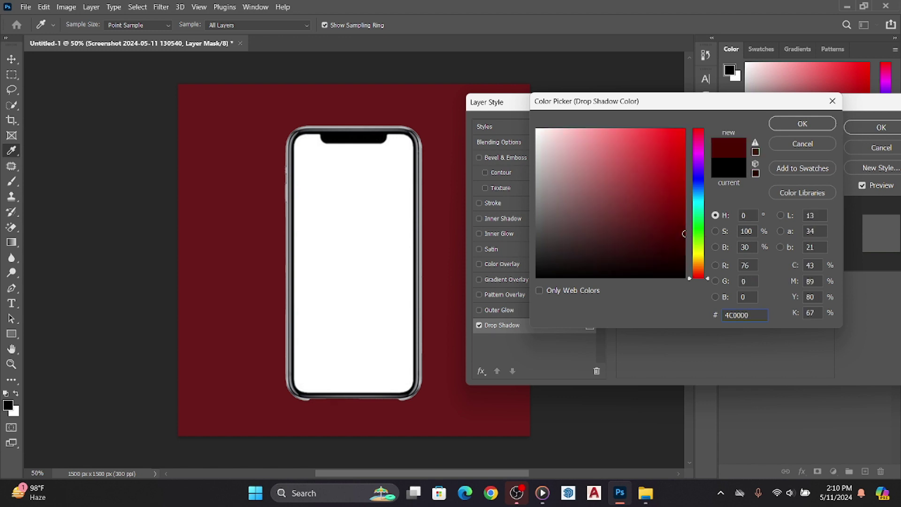
pyautogui.click(821, 125)
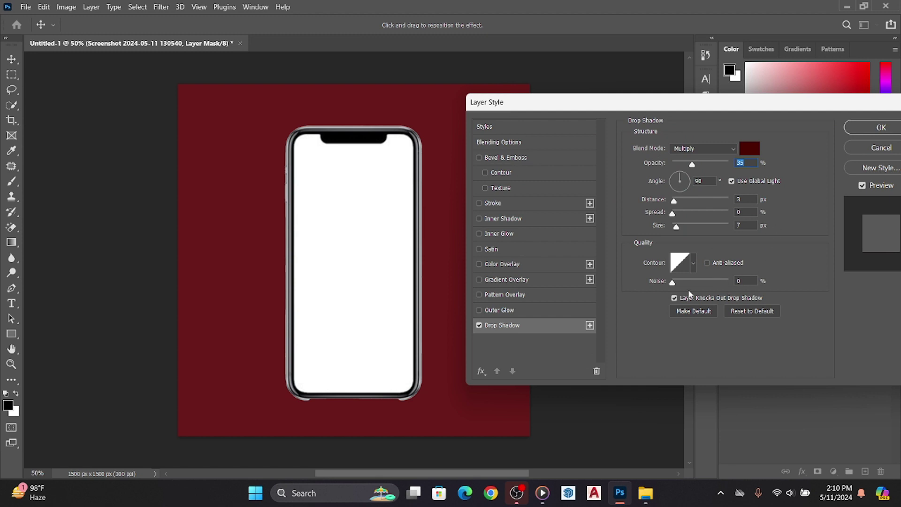
# Step: Set the phone's shadow to noise 2, opacity 96% and size 169 px
pyautogui.moveTo(742, 280); pyautogui.dragTo(732, 280)
pyautogui.write('2')
pyautogui.moveTo(693, 165); pyautogui.dragTo(726, 165)
pyautogui.moveTo(684, 228); pyautogui.dragTo(730, 232)
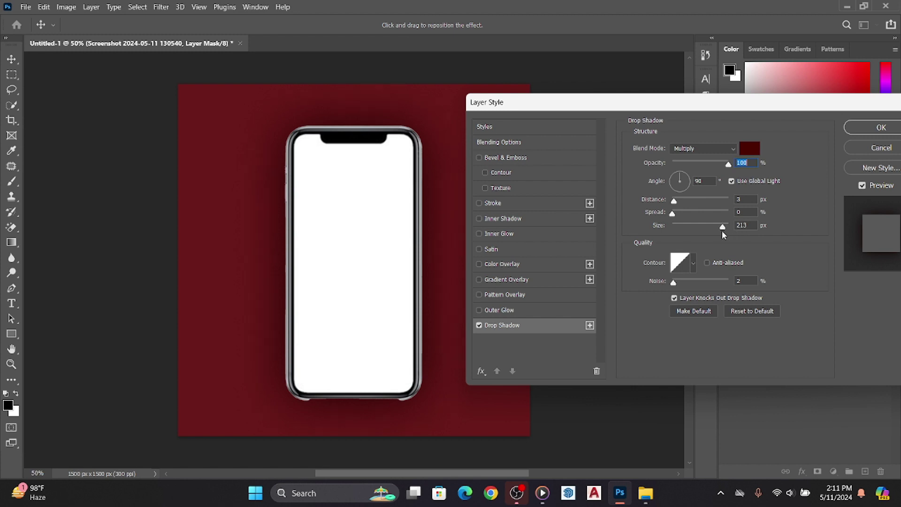
pyautogui.moveTo(722, 235); pyautogui.dragTo(712, 234)
pyautogui.click(865, 130)
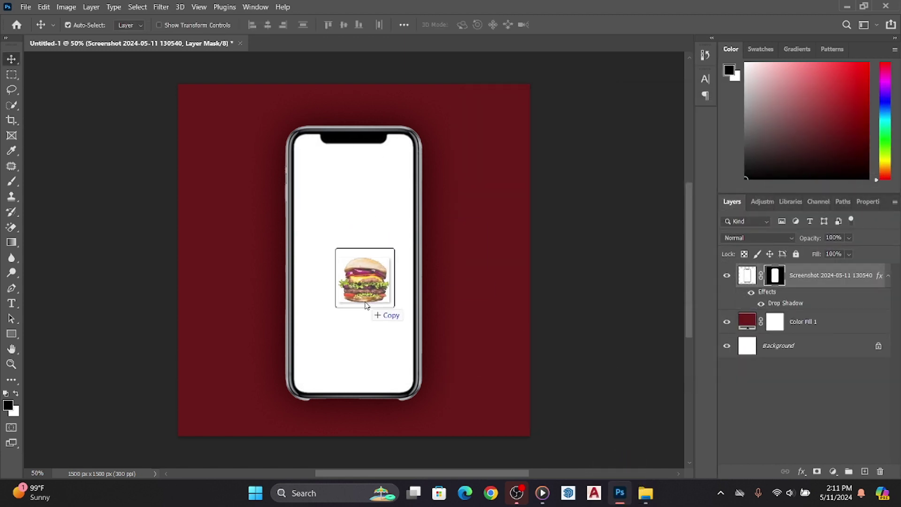
# Step: Add the burger image, shrink it to about 20% and centre it over the phone
pyautogui.moveTo(612, 472); pyautogui.dragTo(352, 288)
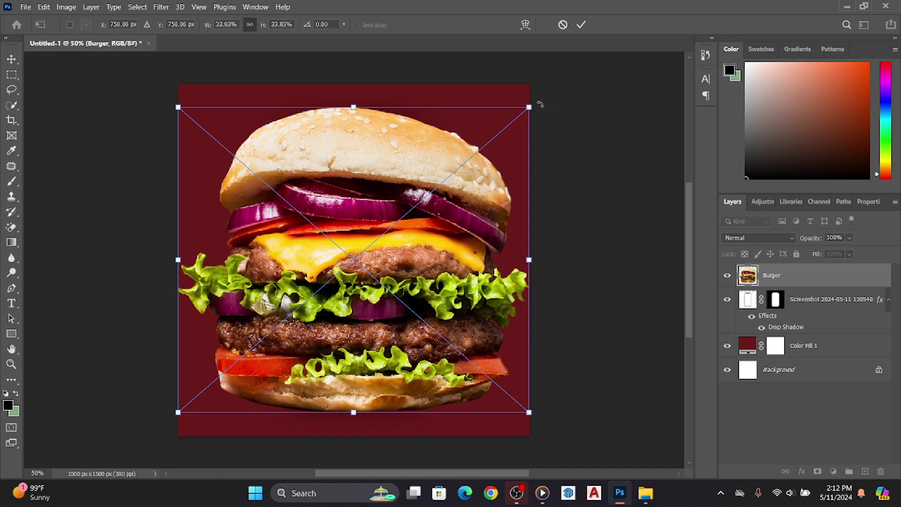
pyautogui.moveTo(529, 107); pyautogui.dragTo(386, 231)
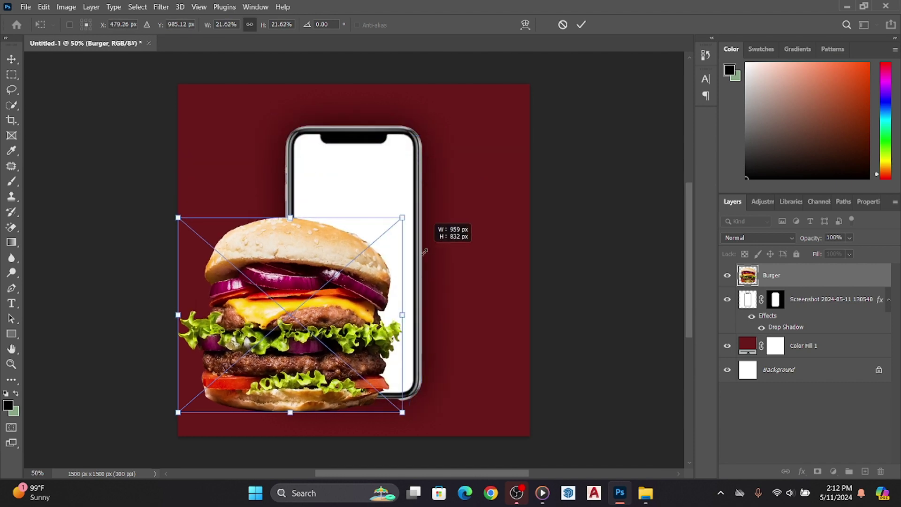
pyautogui.moveTo(283, 325)
pyautogui.mouseDown()
pyautogui.moveTo(347, 262)
pyautogui.moveTo(355, 267)
pyautogui.mouseUp()
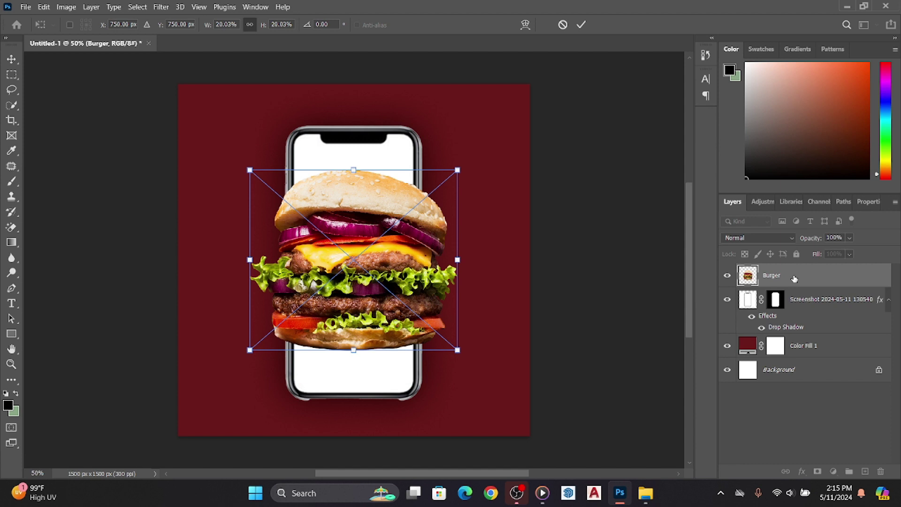
pyautogui.click(581, 24)
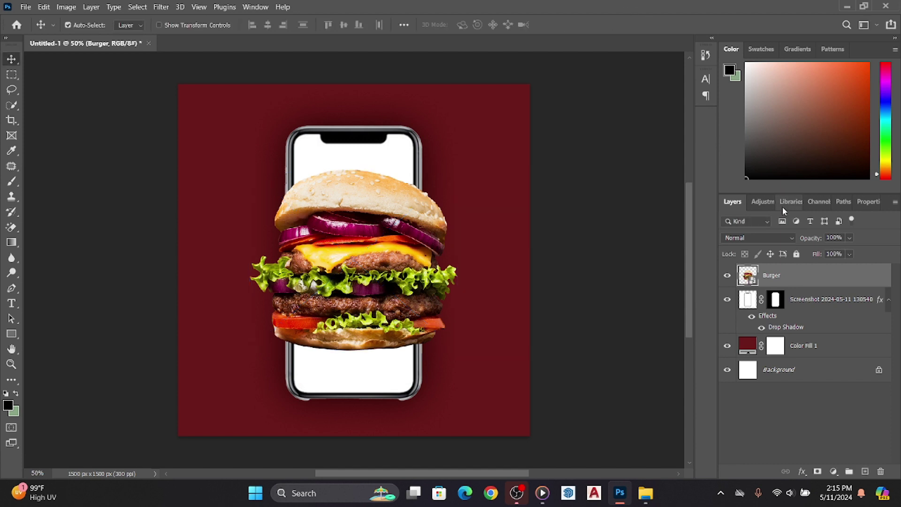
pyautogui.keyDown('ctrl'); pyautogui.click(807, 275); pyautogui.keyUp('ctrl')
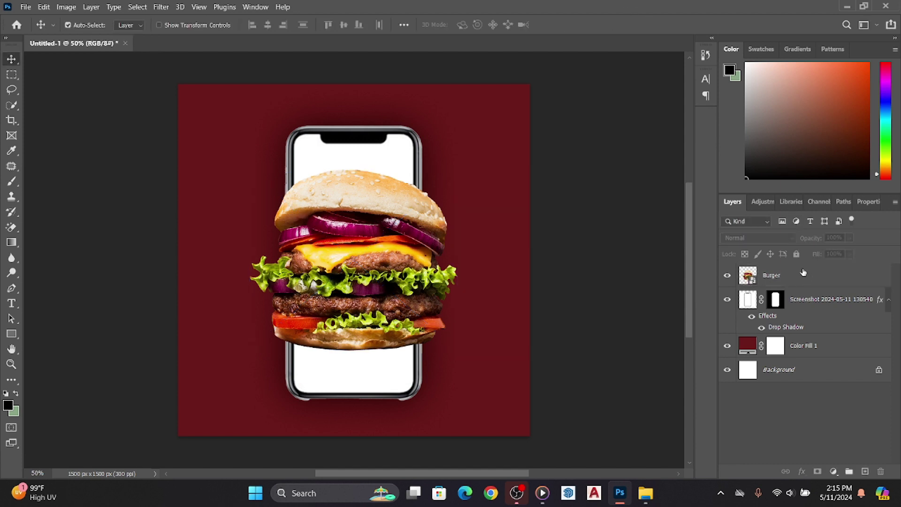
pyautogui.click(793, 275)
# Step: Duplicate the Burger layer and permanently apply the phone layer's mask
pyautogui.hotkey('ctrl', 'j')
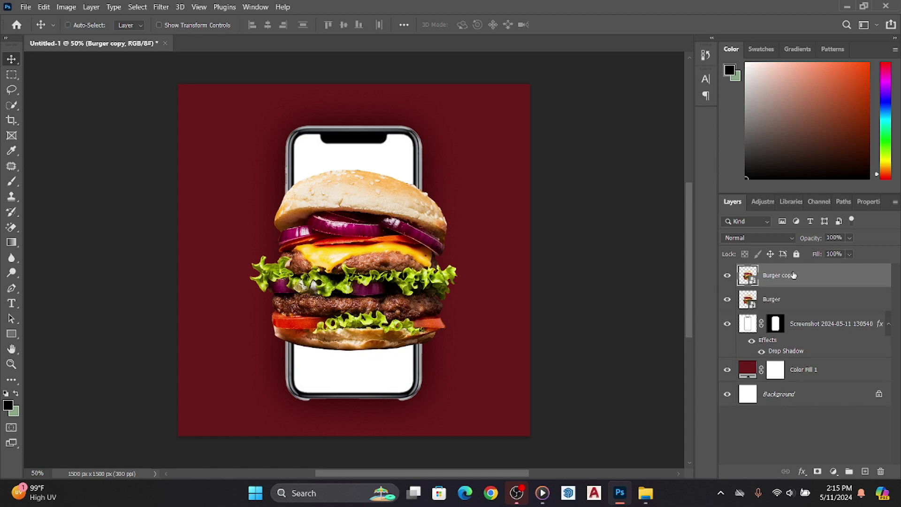
pyautogui.click(807, 299)
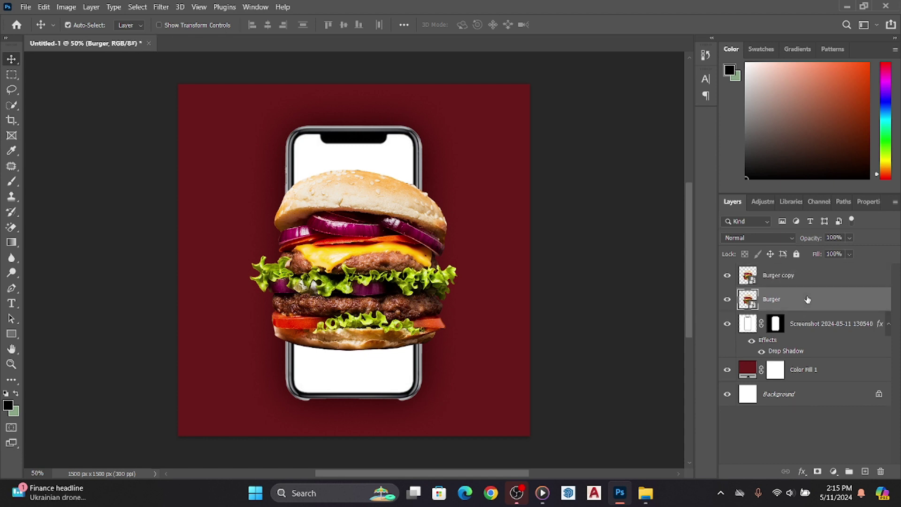
pyautogui.click(804, 321)
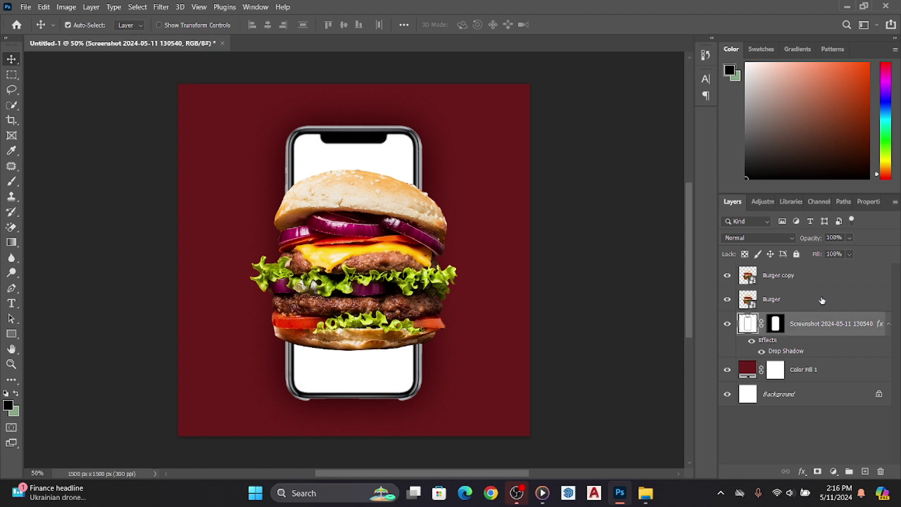
pyautogui.rightClick(782, 322)
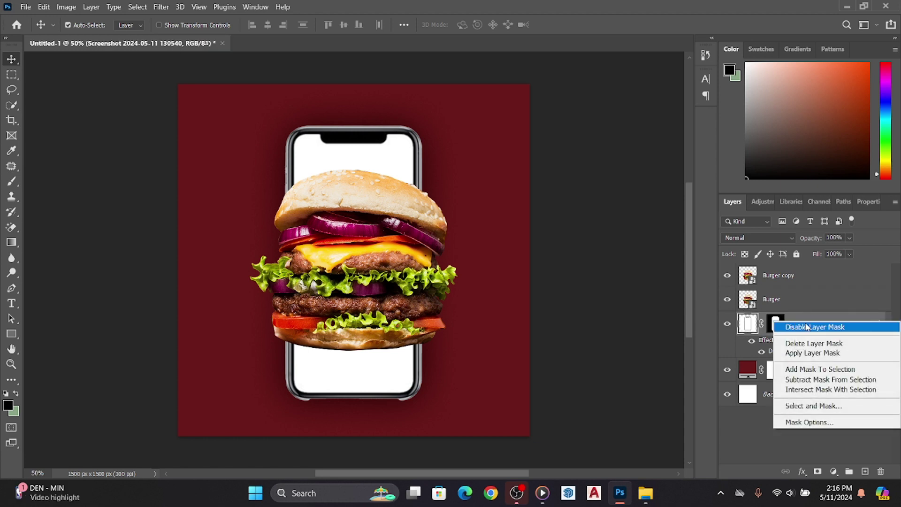
pyautogui.click(813, 353)
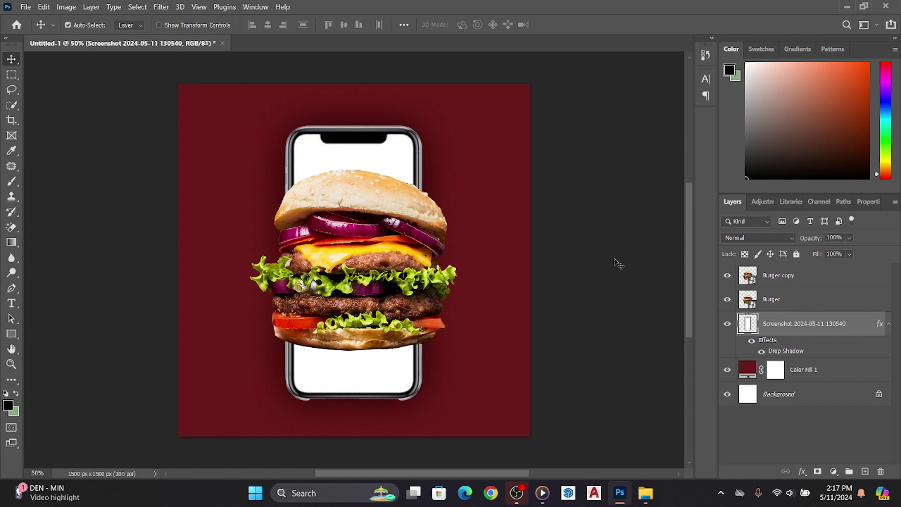
# Step: Select the phone's white screen with Magic Wand and mask the Burger layer to it
pyautogui.click(13, 107)
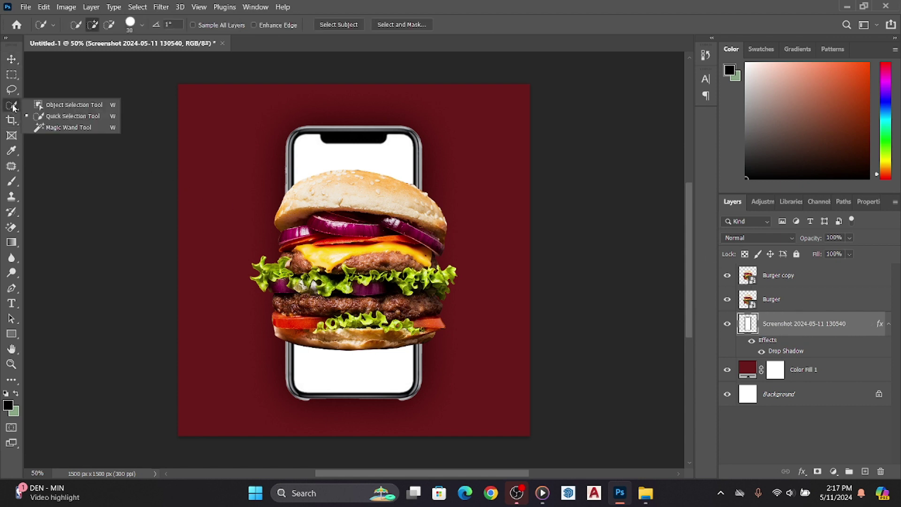
pyautogui.click(55, 128)
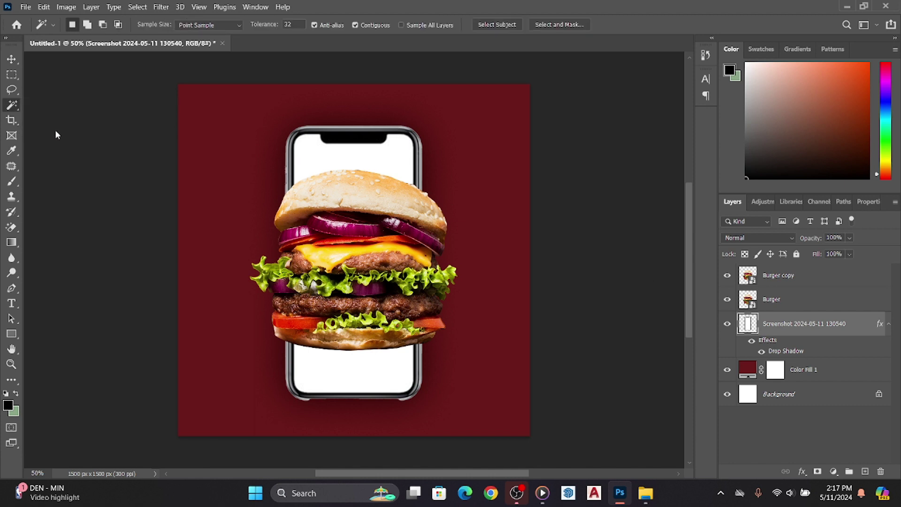
pyautogui.click(331, 160)
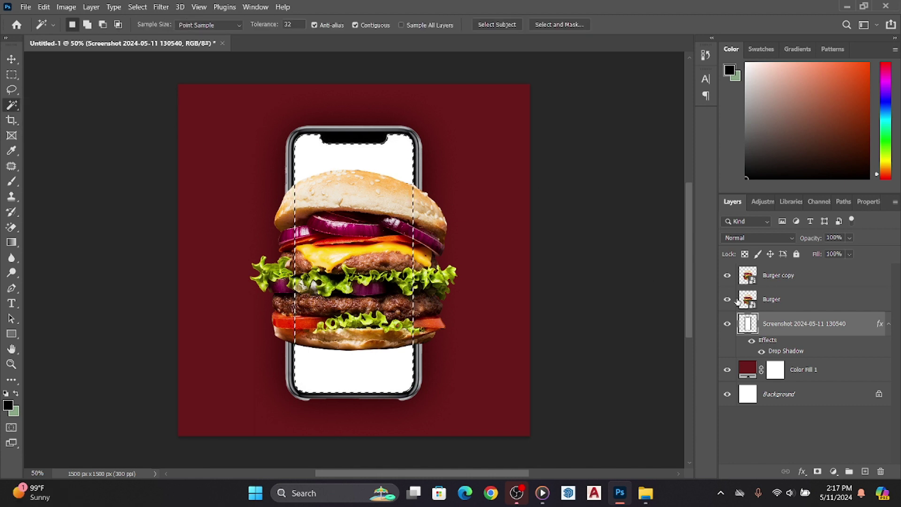
pyautogui.click(774, 300)
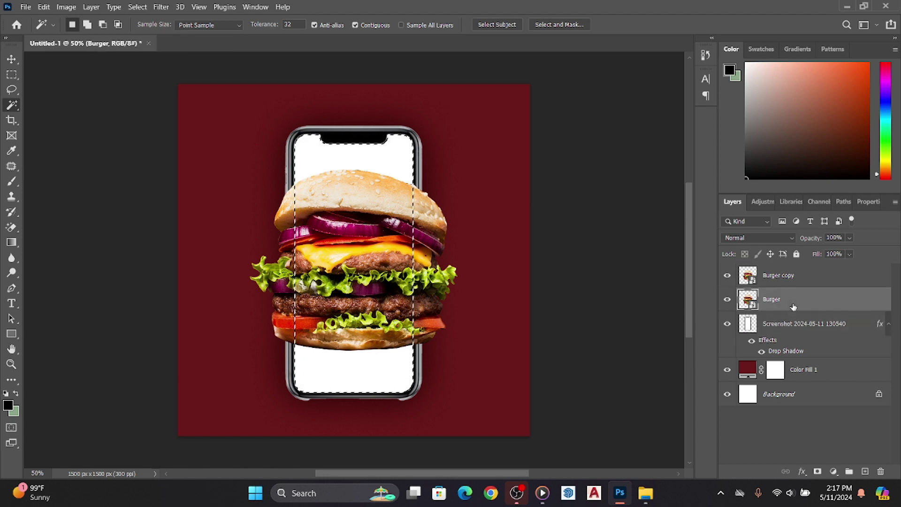
pyautogui.click(818, 472)
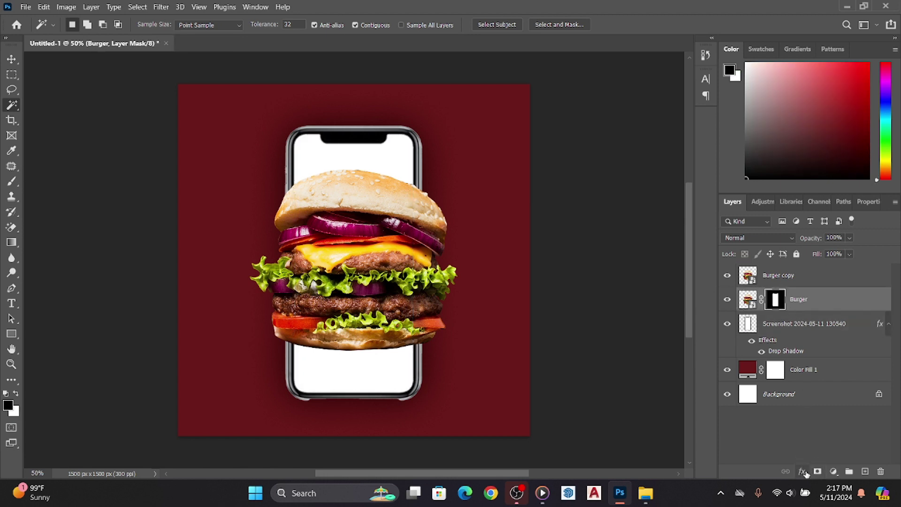
pyautogui.click(805, 473)
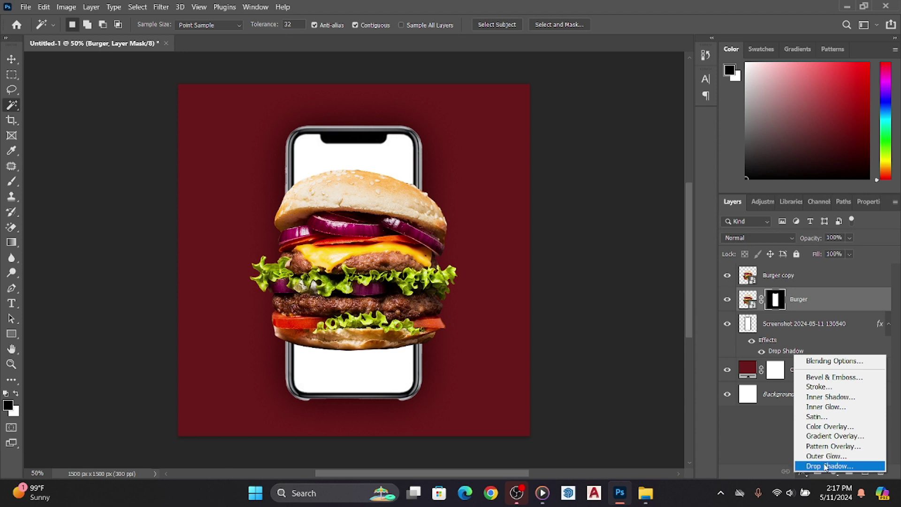
# Step: Give the masked Burger layer a brown 694500 drop shadow at 73% opacity
pyautogui.click(825, 466)
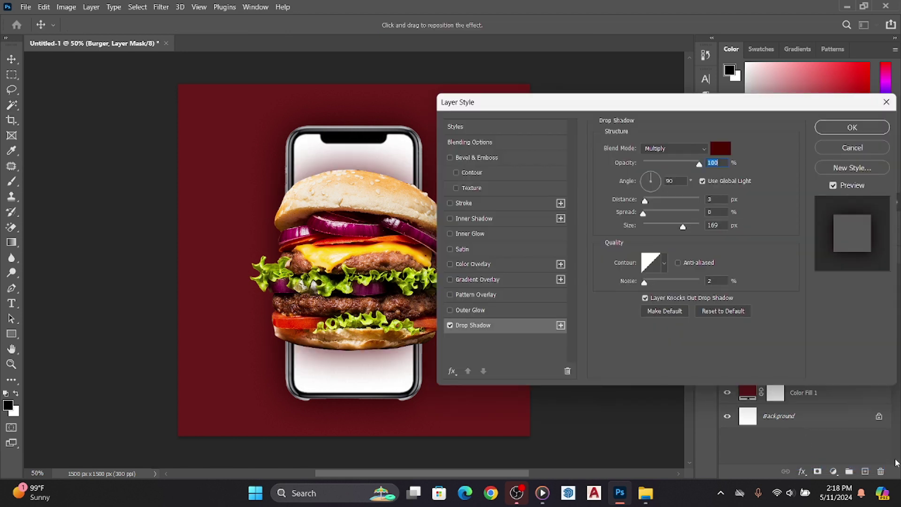
pyautogui.click(722, 150)
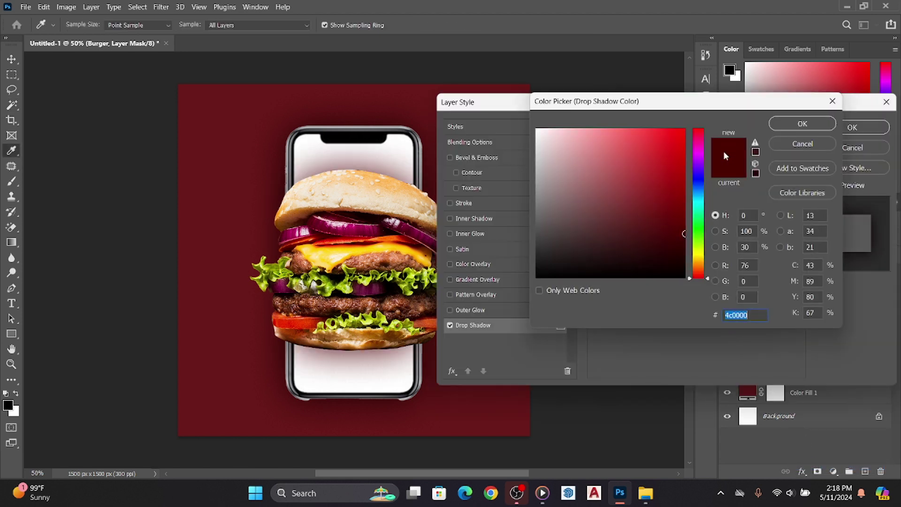
pyautogui.write('69')
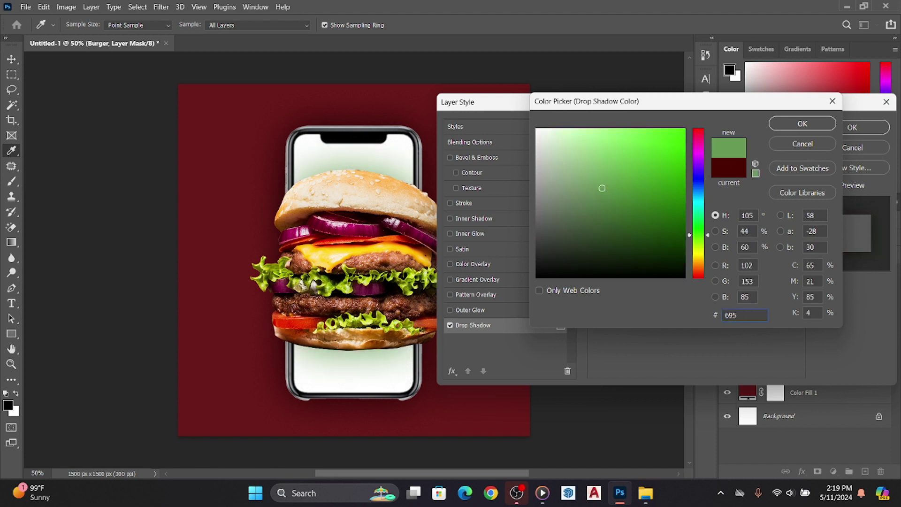
pyautogui.write('4500')
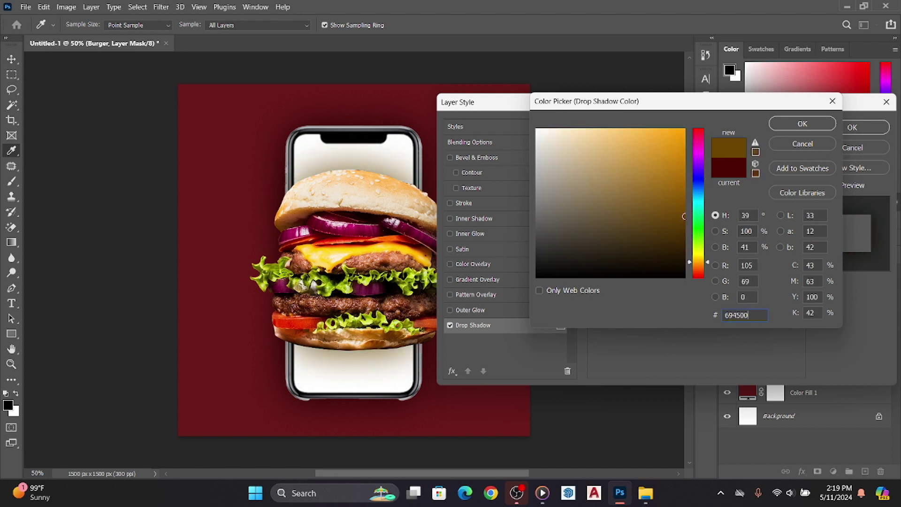
pyautogui.click(807, 123)
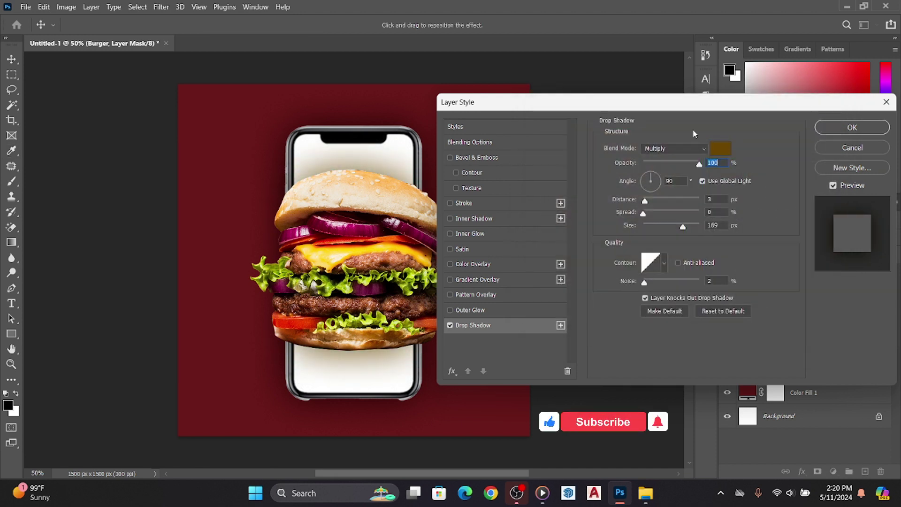
pyautogui.moveTo(698, 165); pyautogui.dragTo(682, 168)
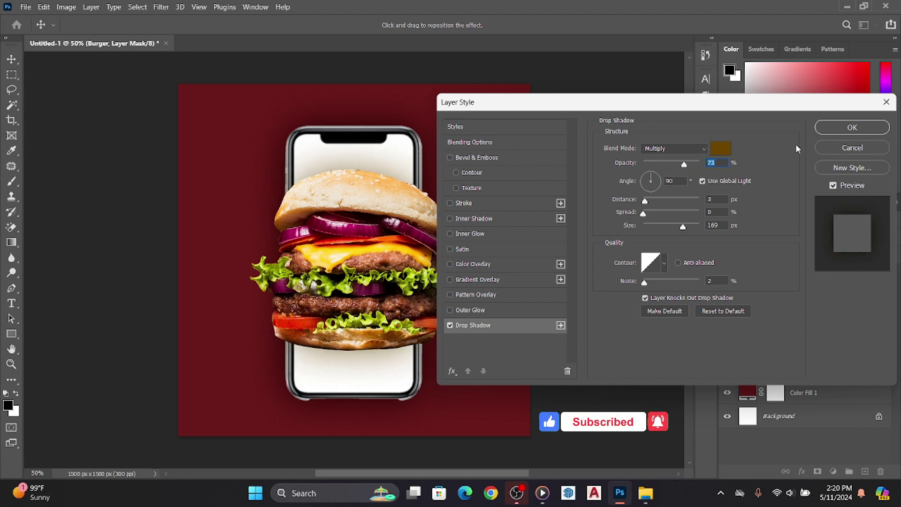
pyautogui.click(840, 129)
pyautogui.click(817, 276)
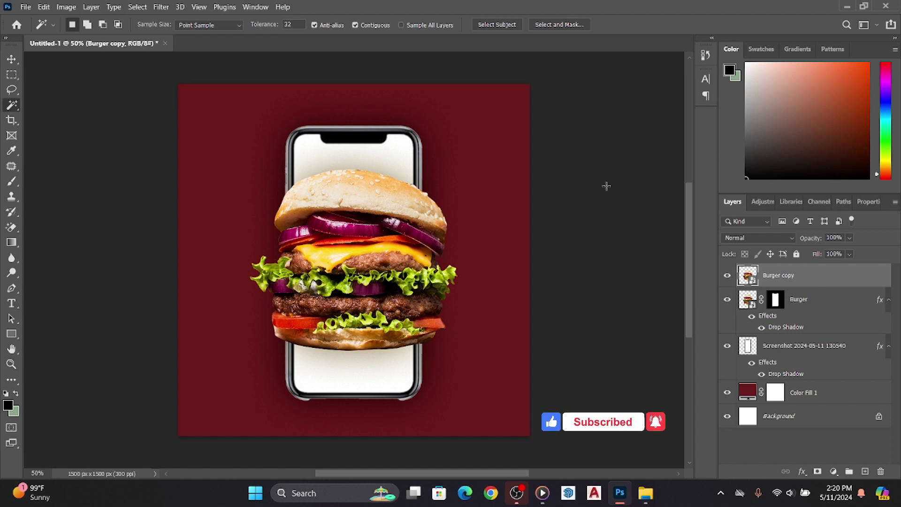
# Step: Apply Filter > Sharpen > Sharpen to the Burger copy layer
pyautogui.click(162, 8)
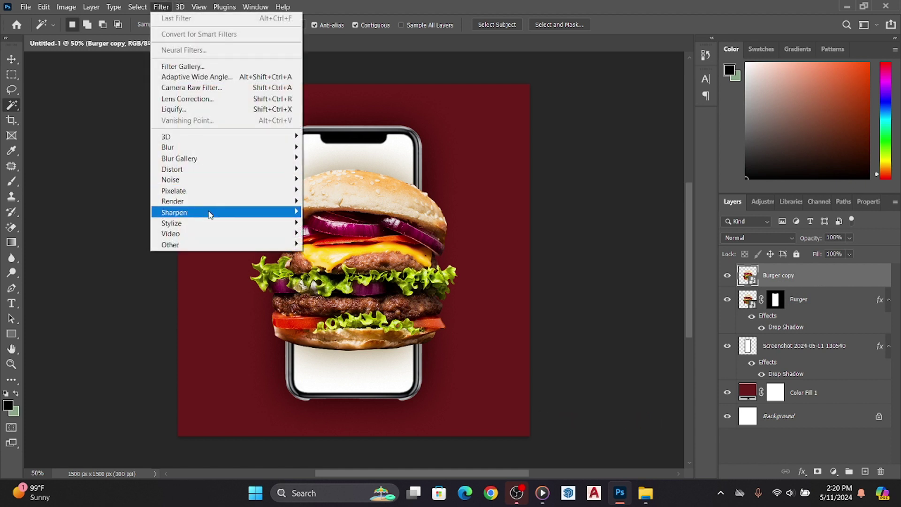
pyautogui.moveTo(174, 212)
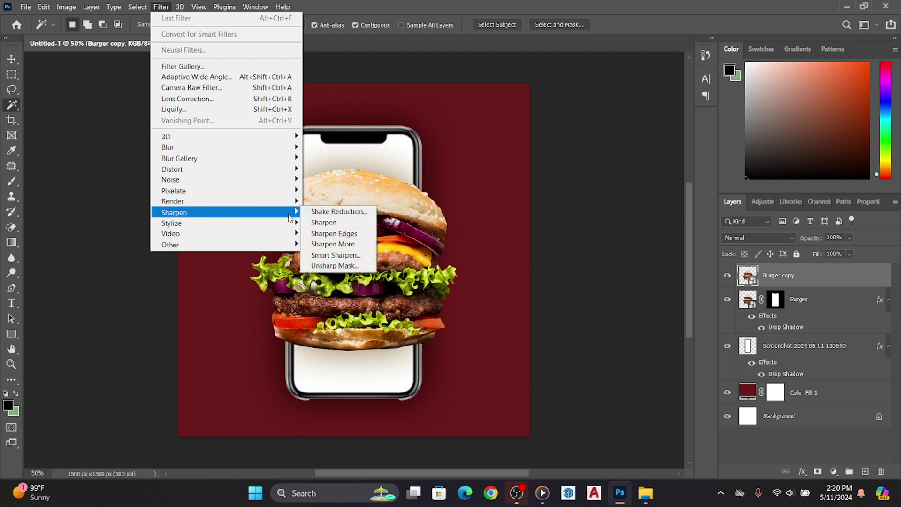
pyautogui.click(331, 224)
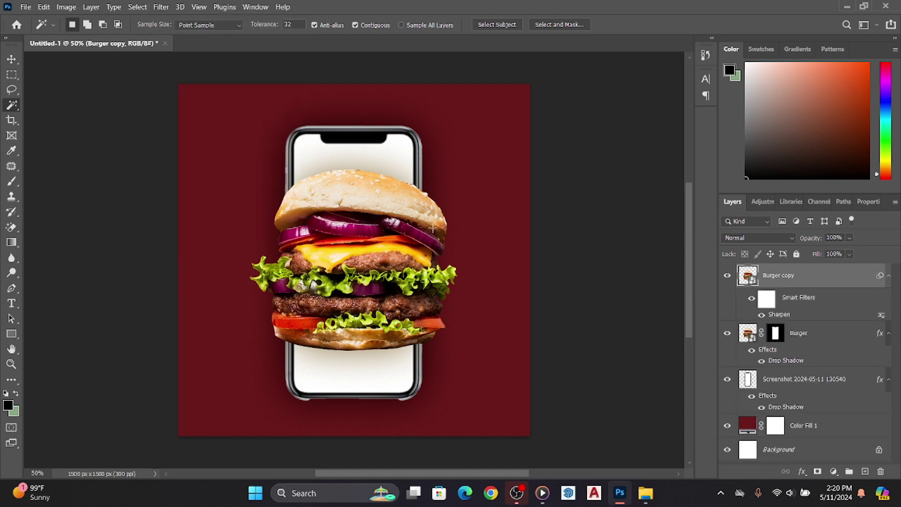
pyautogui.click(12, 303)
pyautogui.click(78, 305)
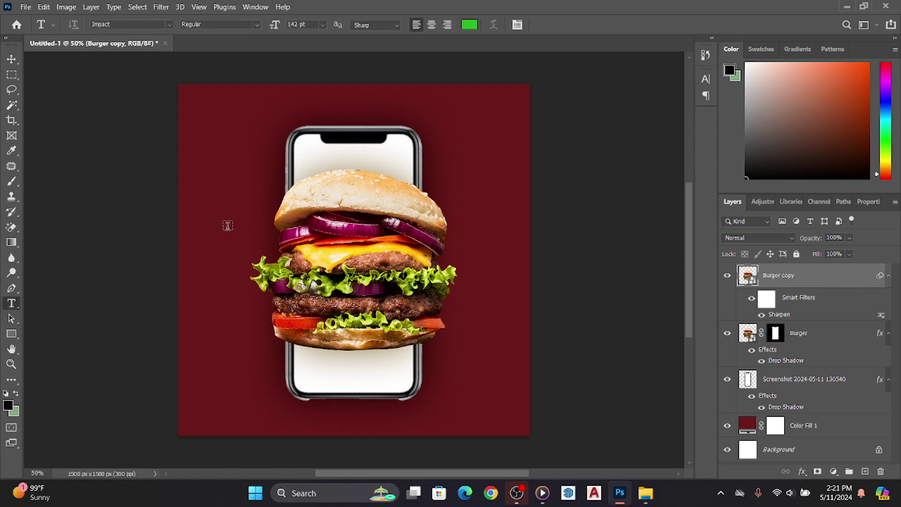
# Step: Type green BURGER in Cheddar Gothic Rough and move it to the canvas bottom
pyautogui.click(214, 176)
pyautogui.press('BackSpace')
pyautogui.write('B')
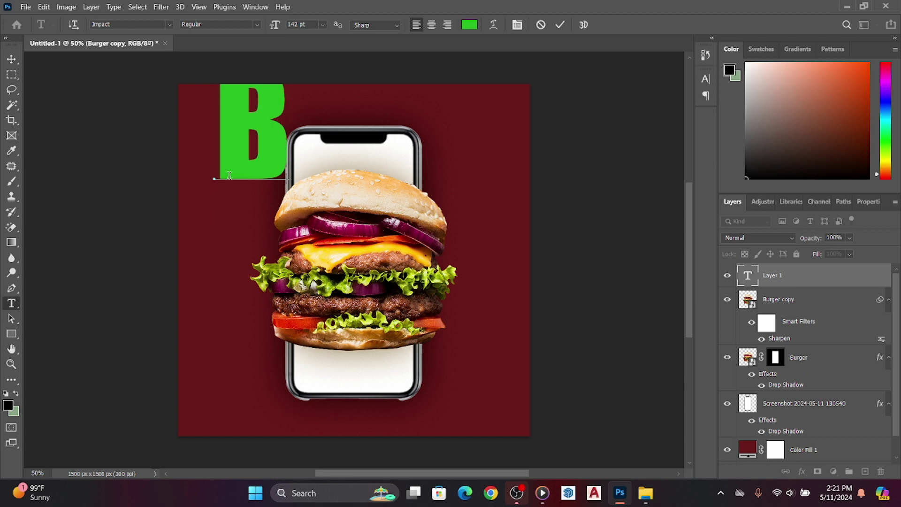
pyautogui.write('URG')
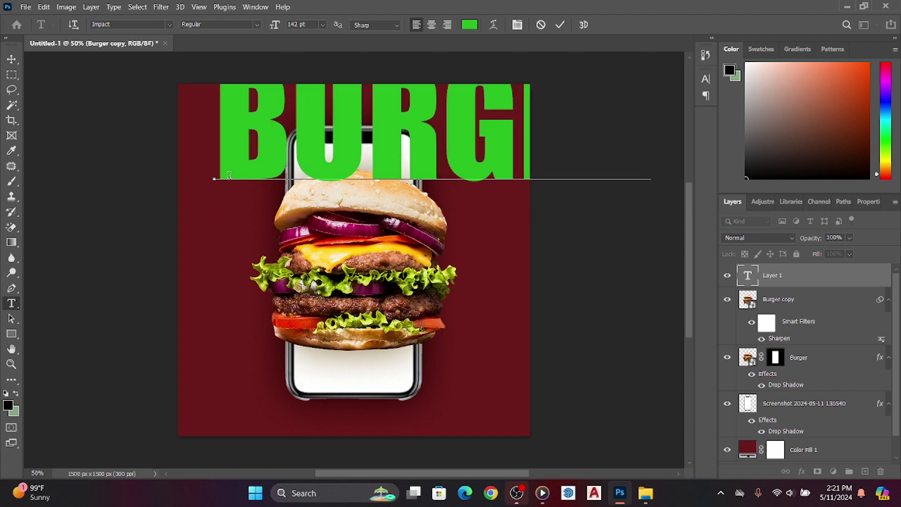
pyautogui.moveTo(229, 175)
pyautogui.mouseDown()
pyautogui.moveTo(711, 155)
pyautogui.moveTo(535, 155)
pyautogui.mouseUp()
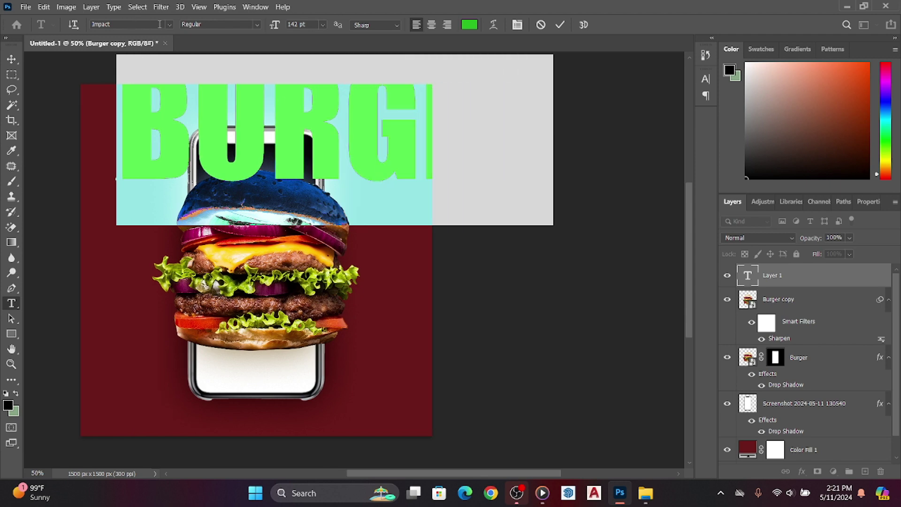
pyautogui.click(170, 26)
pyautogui.write('C')
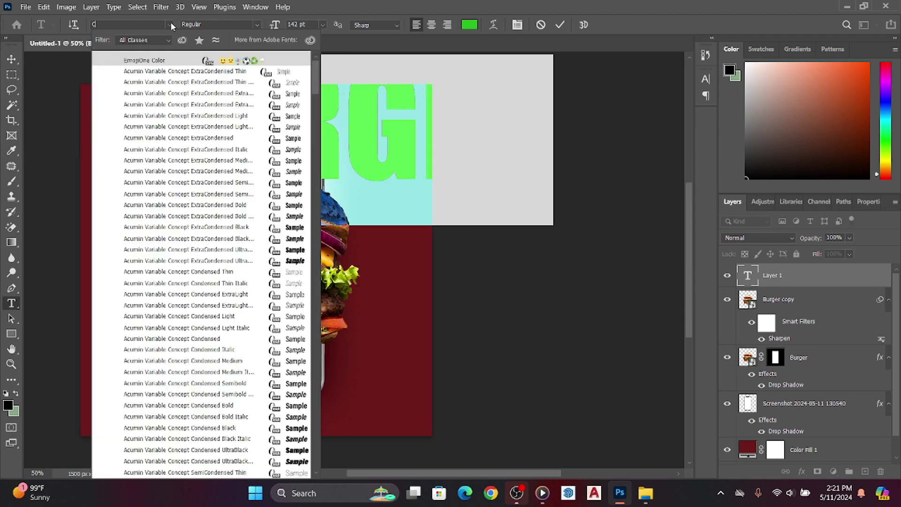
pyautogui.write('H')
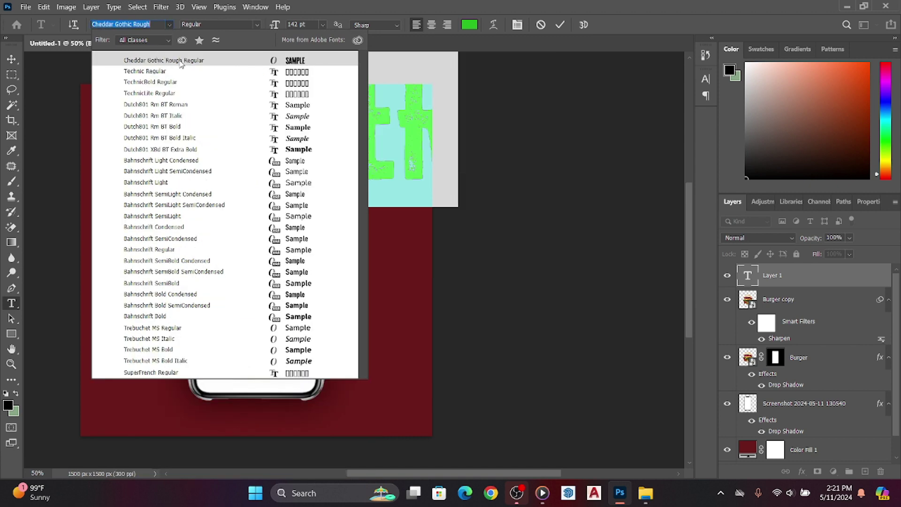
pyautogui.click(181, 64)
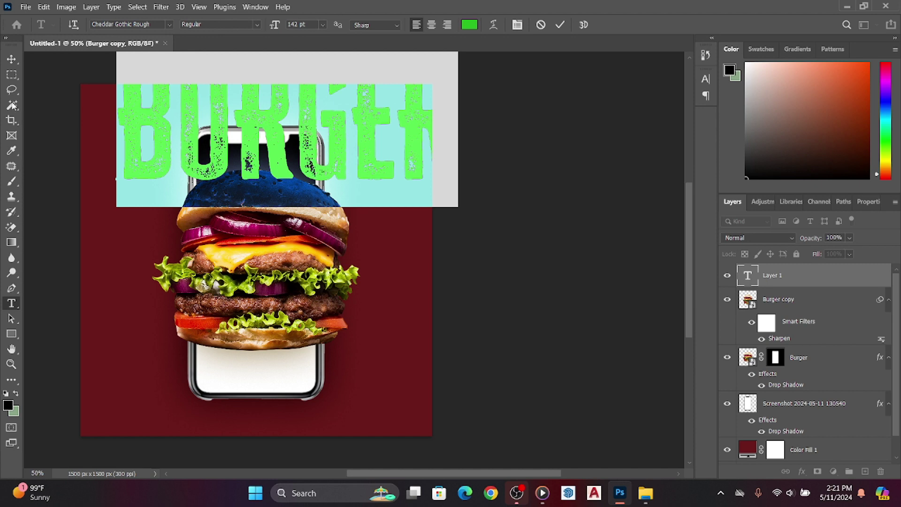
pyautogui.click(11, 59)
pyautogui.moveTo(341, 132); pyautogui.dragTo(314, 397)
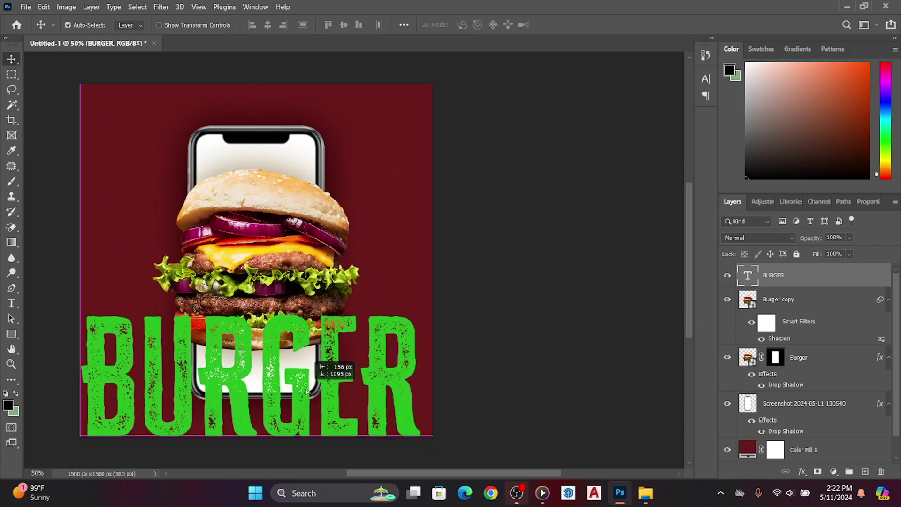
# Step: Rotate the BURGER text 90° and move it up over the phone
pyautogui.hotkey('ctrl', 't')
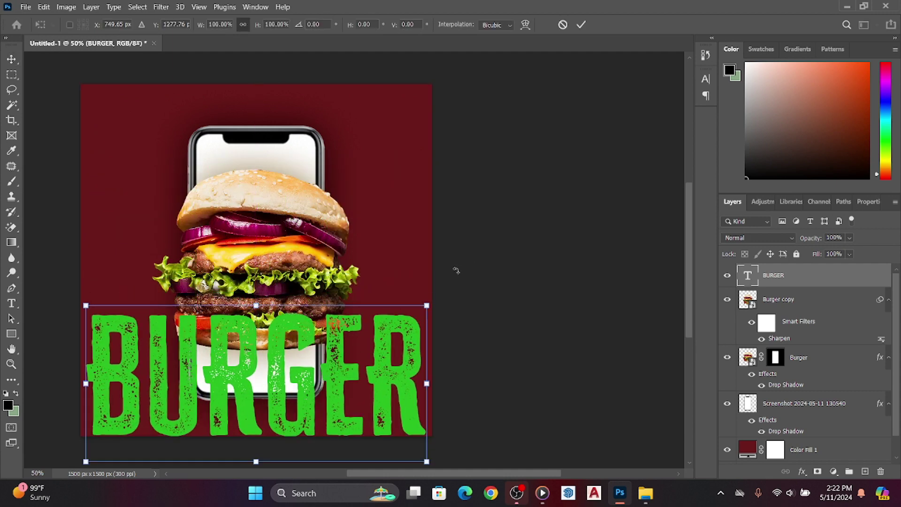
pyautogui.click(320, 25)
pyautogui.write('90')
pyautogui.press('Return')
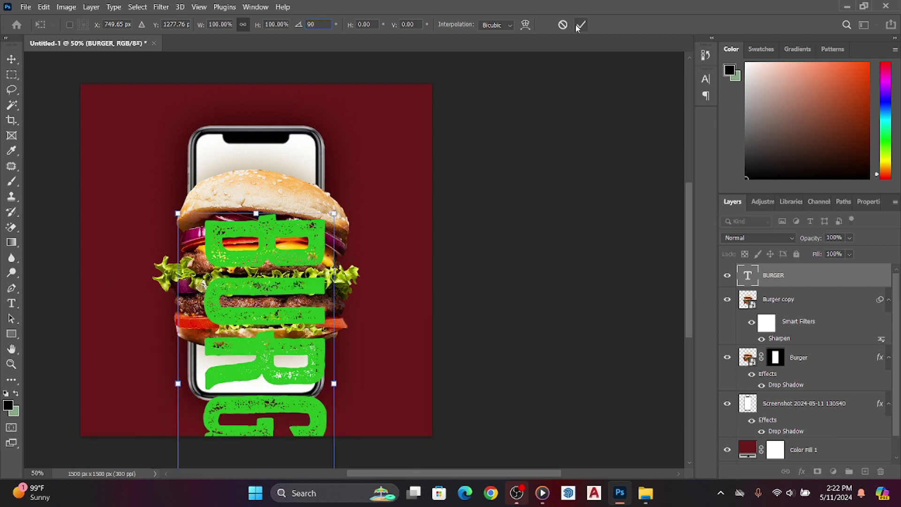
pyautogui.click(581, 25)
pyautogui.hotkey('ctrl', 't')
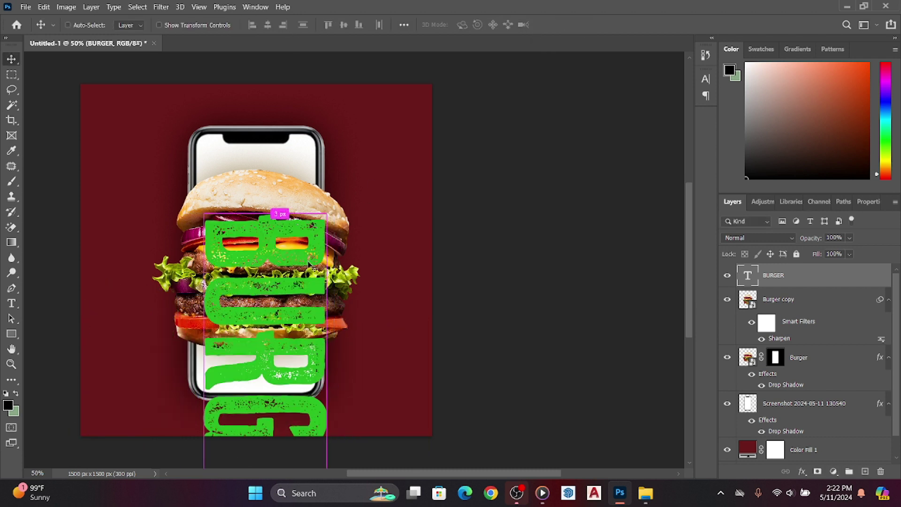
pyautogui.moveTo(285, 379)
pyautogui.mouseDown()
pyautogui.moveTo(294, 268)
pyautogui.moveTo(308, 258)
pyautogui.mouseUp()
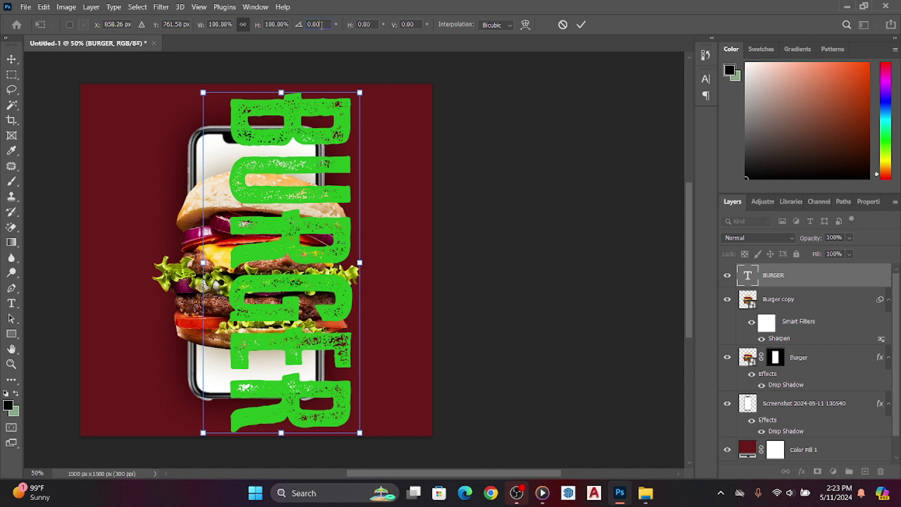
# Step: Rotate BURGER by two further 90° turns so it reads vertically
pyautogui.click(296, 27)
pyautogui.write('90')
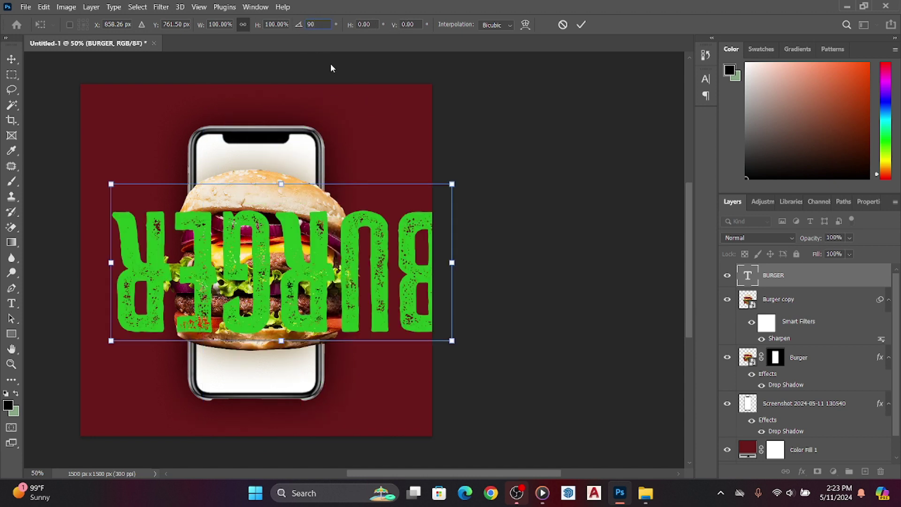
pyautogui.click(581, 25)
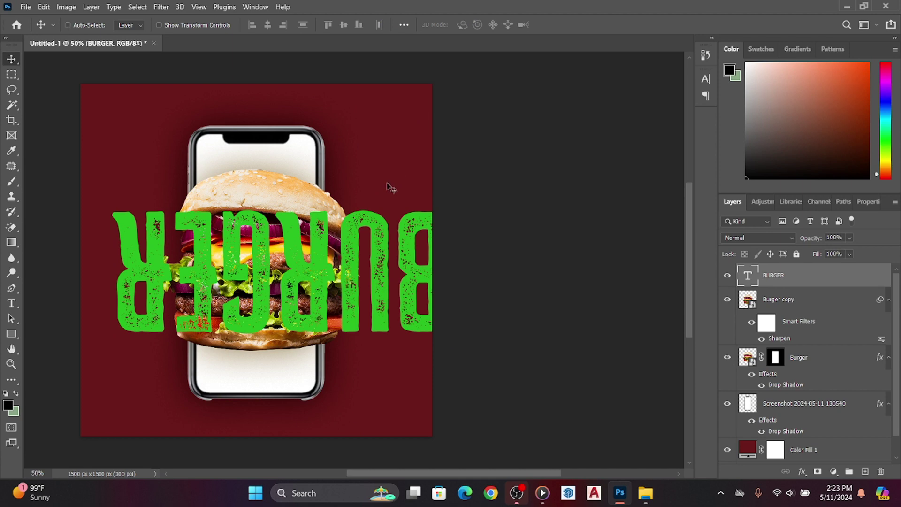
pyautogui.hotkey('ctrl', 't')
pyautogui.doubleClick(323, 24)
pyautogui.write('90')
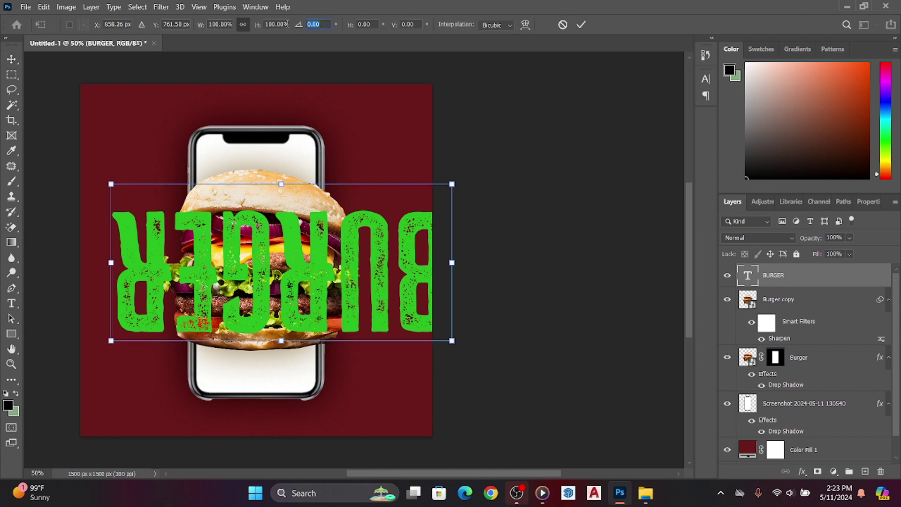
pyautogui.press('Return')
pyautogui.click(581, 26)
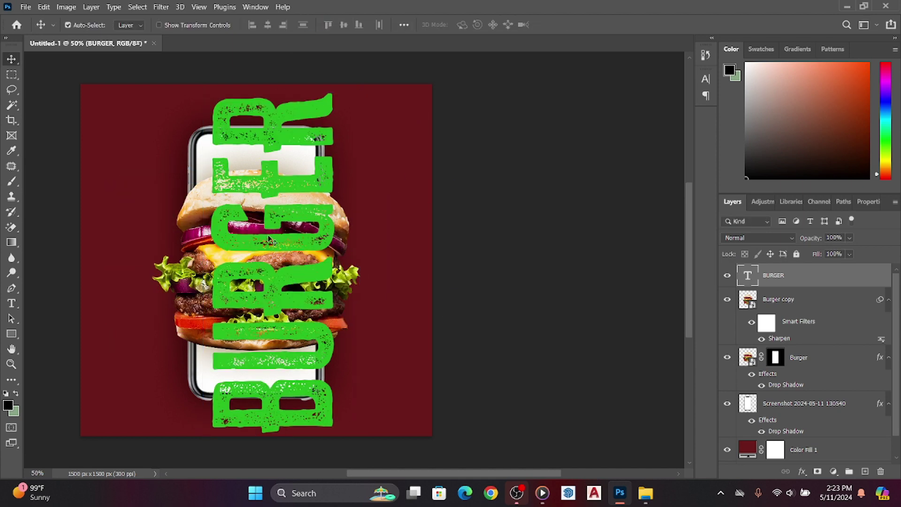
# Step: Move BURGER to the left edge, shrink it to about 76%, and layer it behind the burger
pyautogui.hotkey('ctrl', 't')
pyautogui.moveTo(285, 292); pyautogui.dragTo(143, 289)
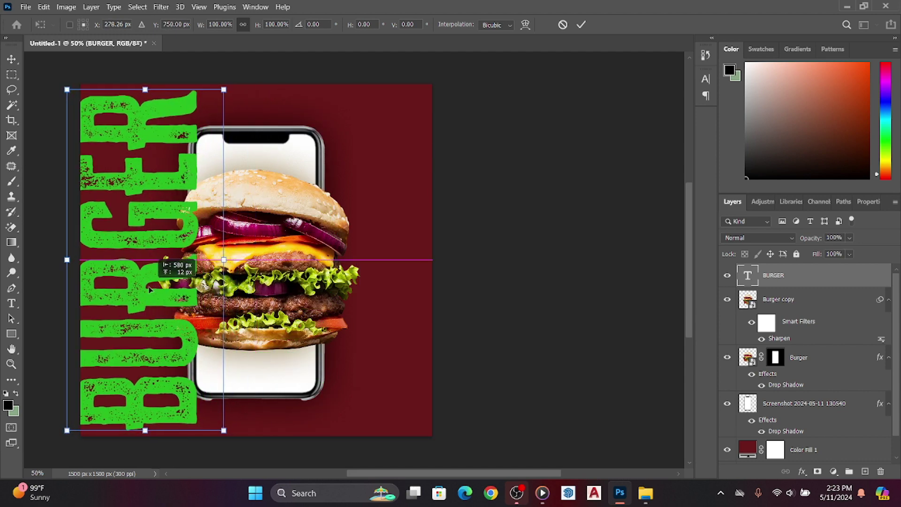
pyautogui.moveTo(218, 90); pyautogui.dragTo(180, 172)
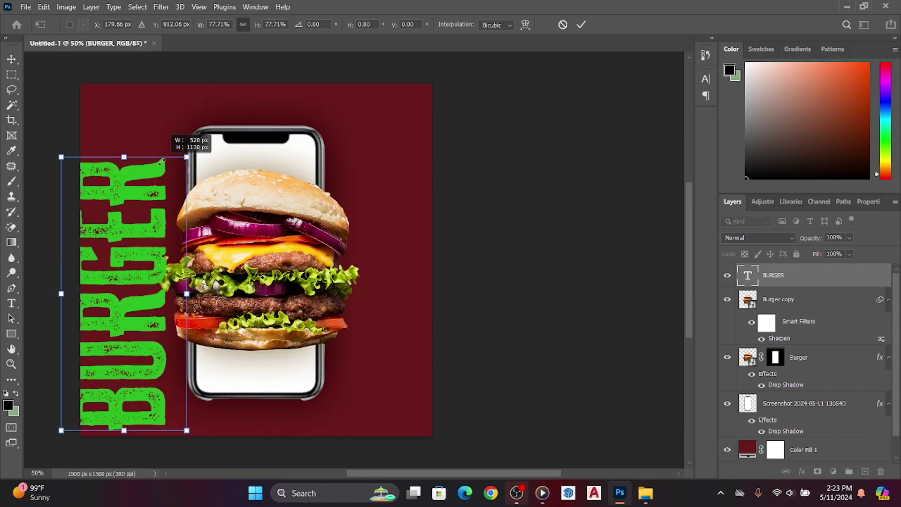
pyautogui.moveTo(123, 288)
pyautogui.mouseDown()
pyautogui.moveTo(135, 242)
pyautogui.moveTo(152, 250)
pyautogui.mouseUp()
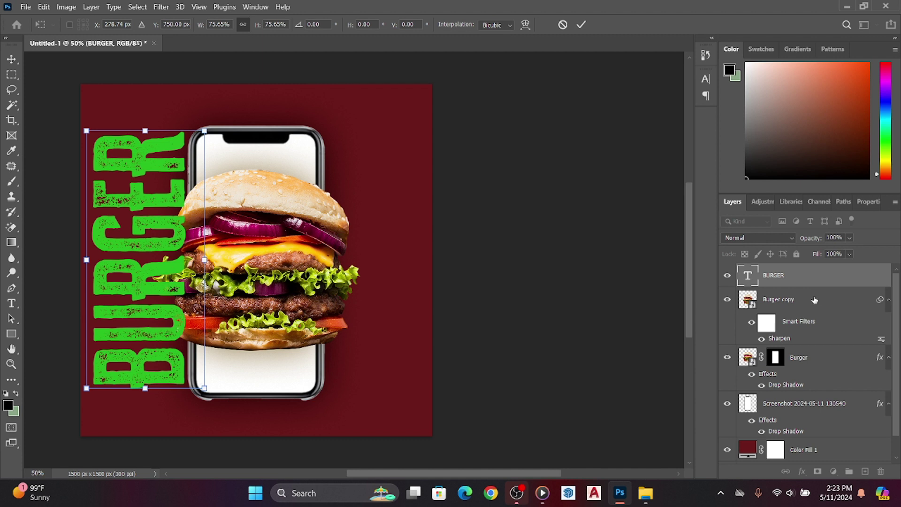
pyautogui.moveTo(809, 281); pyautogui.dragTo(810, 407)
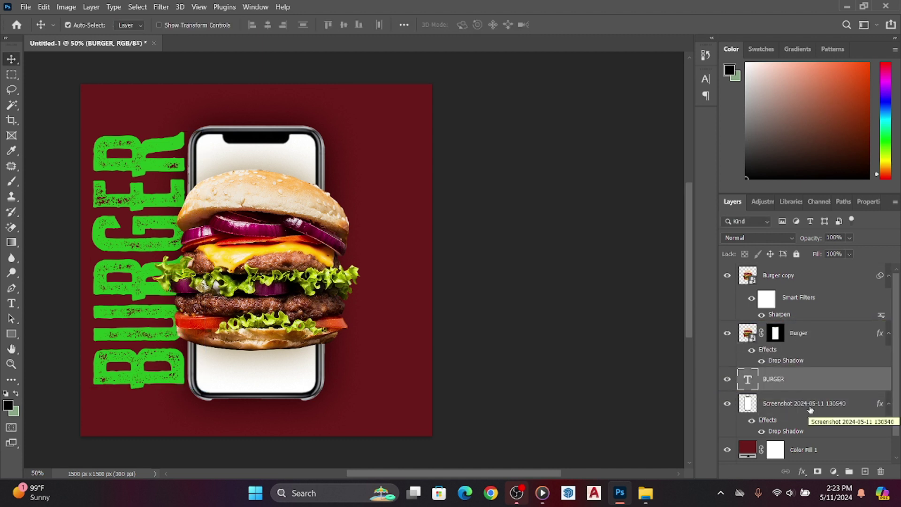
pyautogui.hotkey('ctrl', 't')
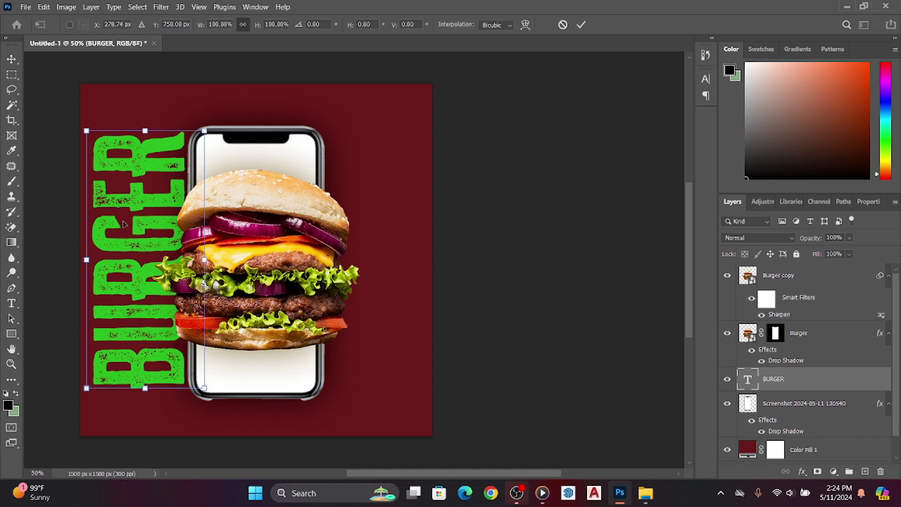
# Step: Reduce the vertical BURGER text to 99 pt
pyautogui.doubleClick(138, 198)
pyautogui.doubleClick(139, 198)
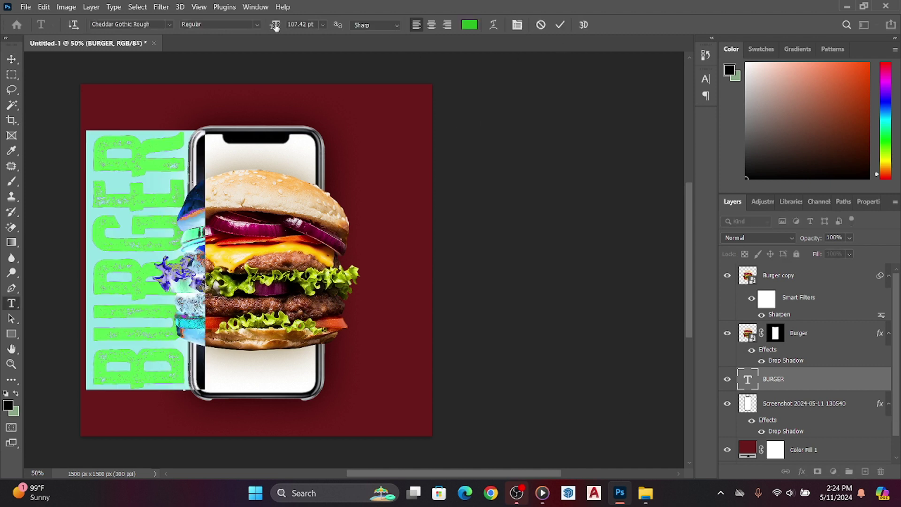
pyautogui.moveTo(271, 27); pyautogui.dragTo(274, 27)
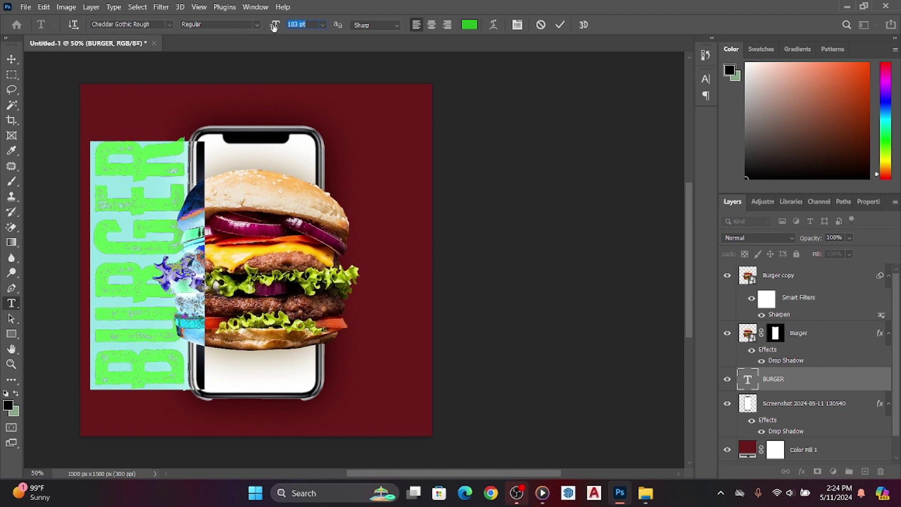
pyautogui.click(274, 27)
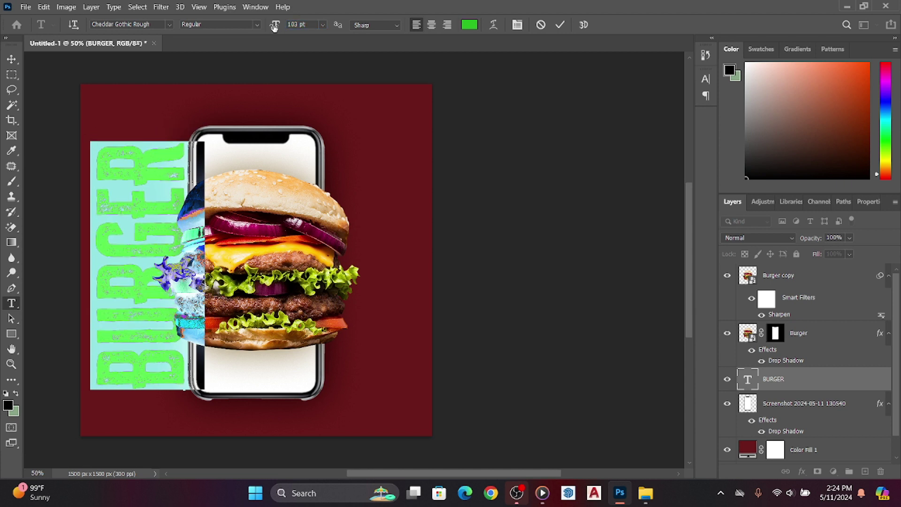
pyautogui.moveTo(275, 28); pyautogui.dragTo(274, 26)
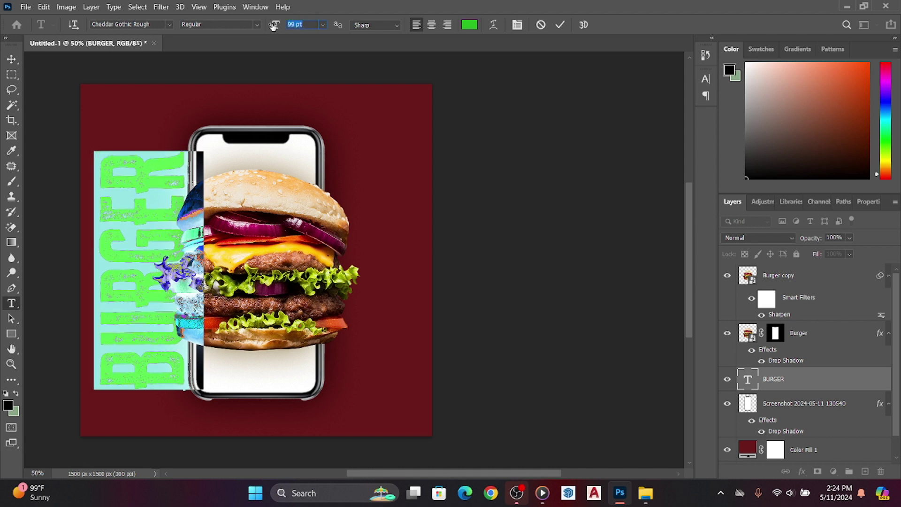
pyautogui.click(273, 27)
pyautogui.click(559, 24)
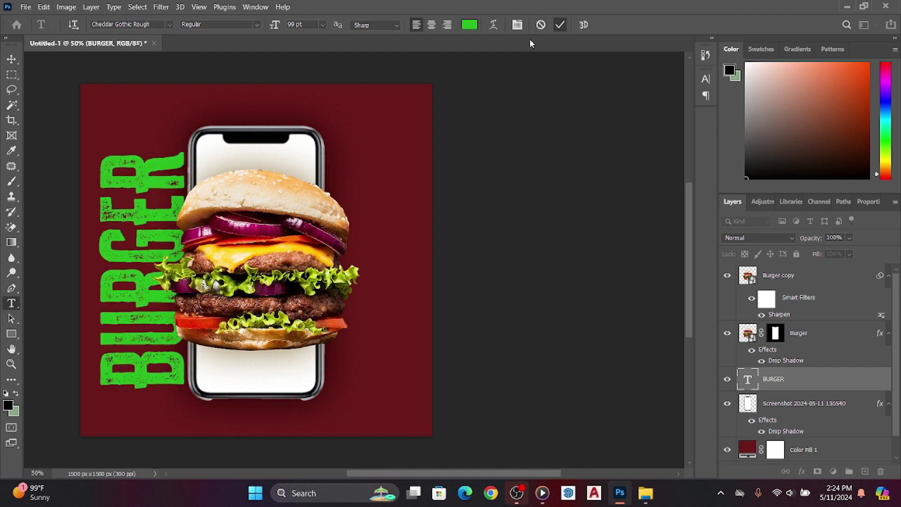
# Step: Nudge the BURGER text slightly up and left beside the phone
pyautogui.hotkey('ctrl', 't')
pyautogui.moveTo(138, 289); pyautogui.dragTo(137, 281)
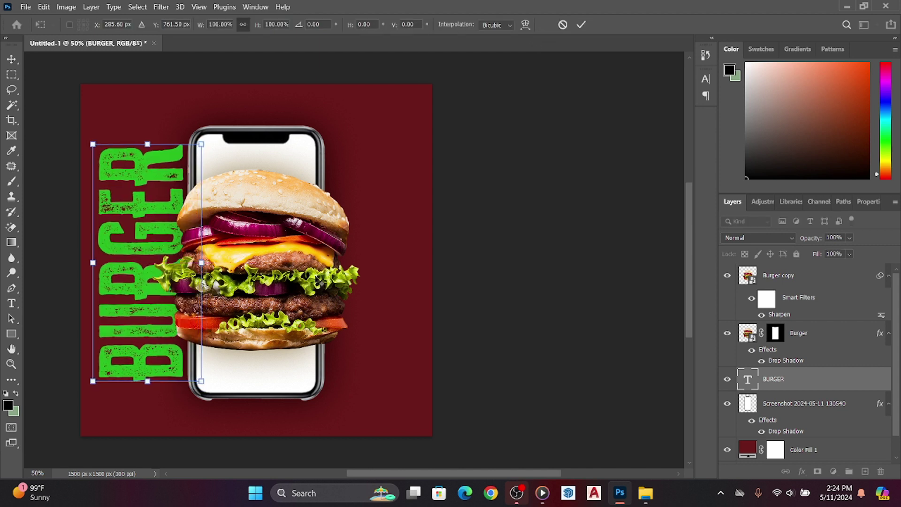
pyautogui.scroll(-1, 317, 281)
pyautogui.scroll(-1, 317, 297)
pyautogui.scroll(1, 123, 263)
pyautogui.scroll(1, 182, 288)
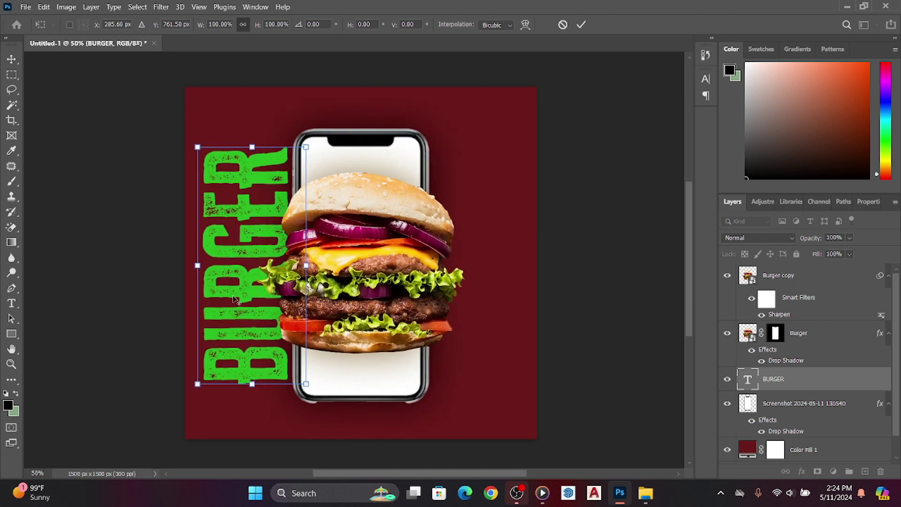
pyautogui.scroll(1, 282, 299)
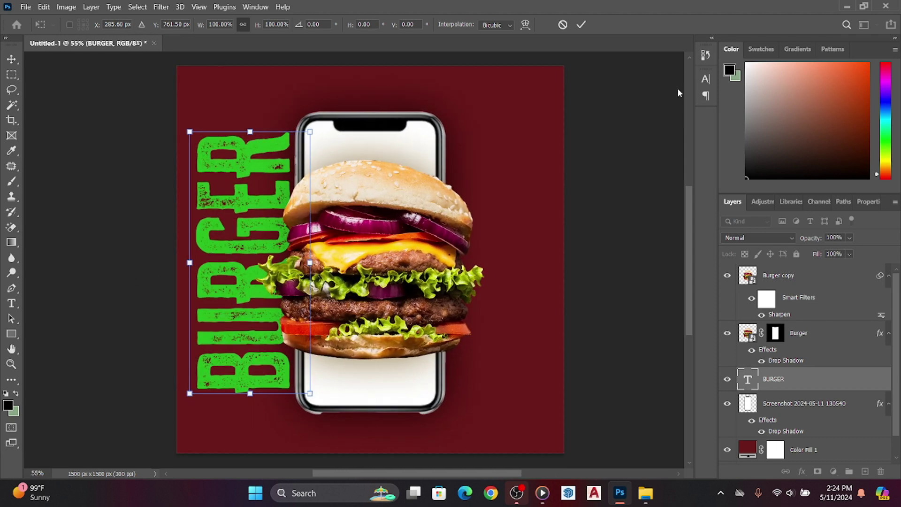
pyautogui.click(581, 26)
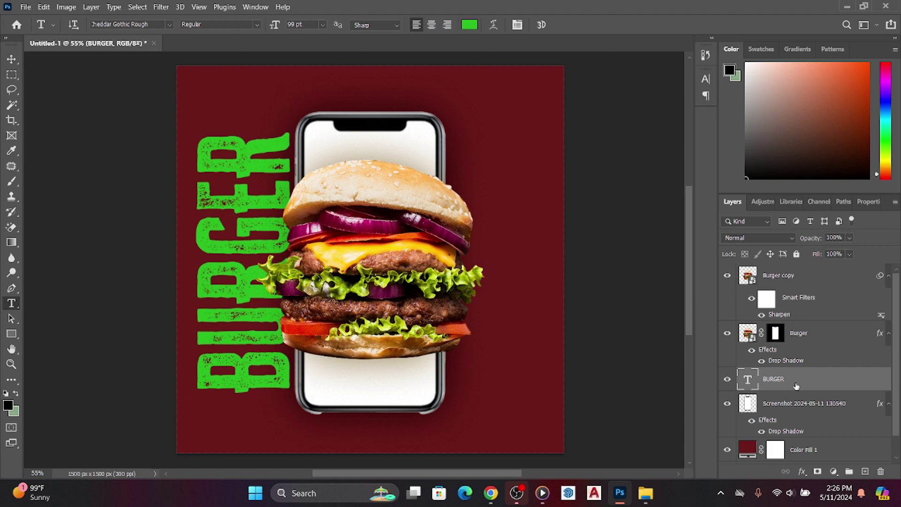
# Step: Duplicate the BURGER text and move the copy to the phone's right side
pyautogui.hotkey('ctrl', 'j')
pyautogui.hotkey('ctrl', 't')
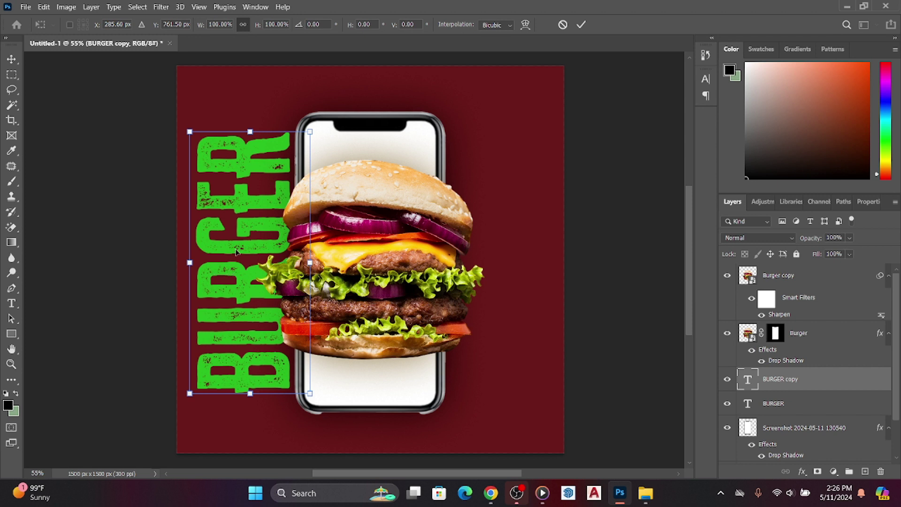
pyautogui.moveTo(236, 252); pyautogui.dragTo(484, 250)
# Step: Flip the BURGER copy horizontally and vertically, then shift it left toward the phone
pyautogui.rightClick(498, 251)
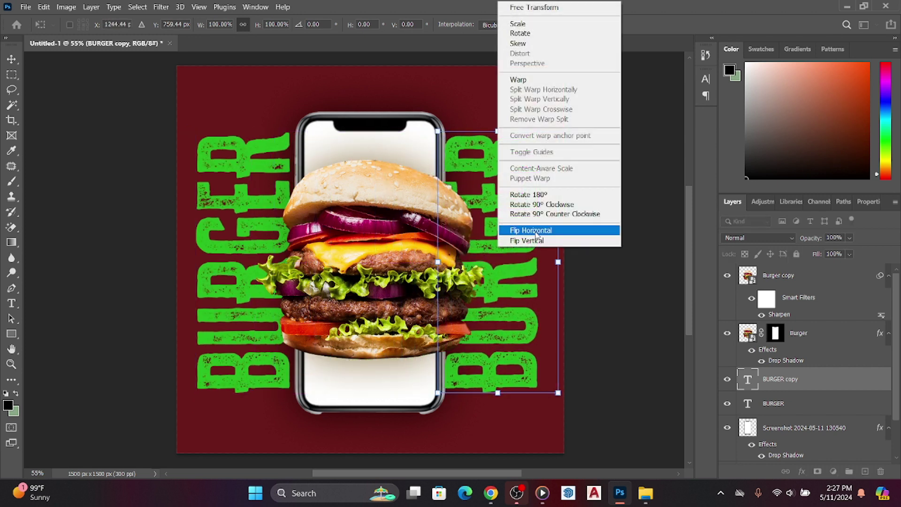
pyautogui.click(538, 230)
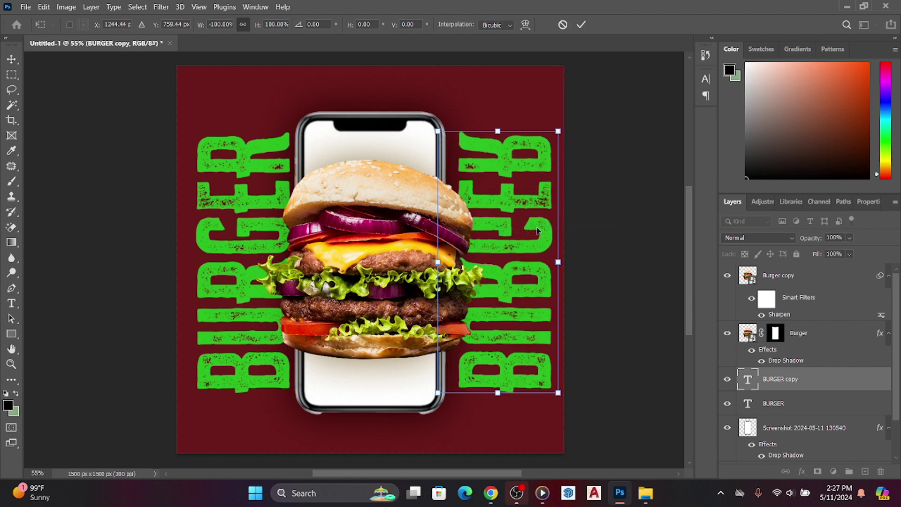
pyautogui.rightClick(529, 252)
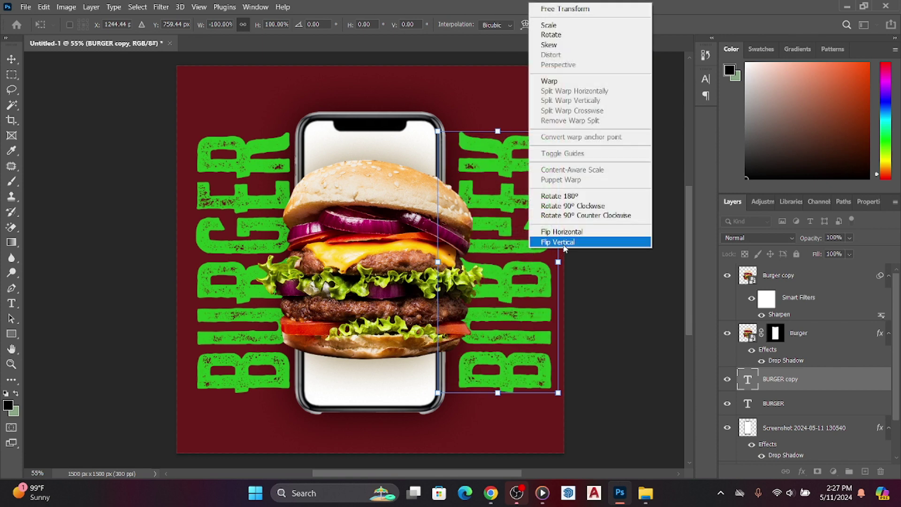
pyautogui.click(563, 244)
pyautogui.press('Return')
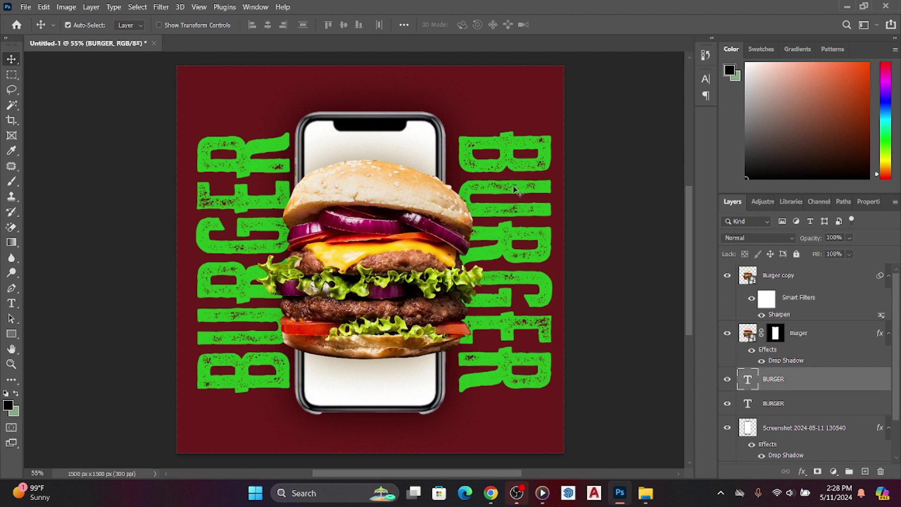
pyautogui.hotkey('ctrl', 't')
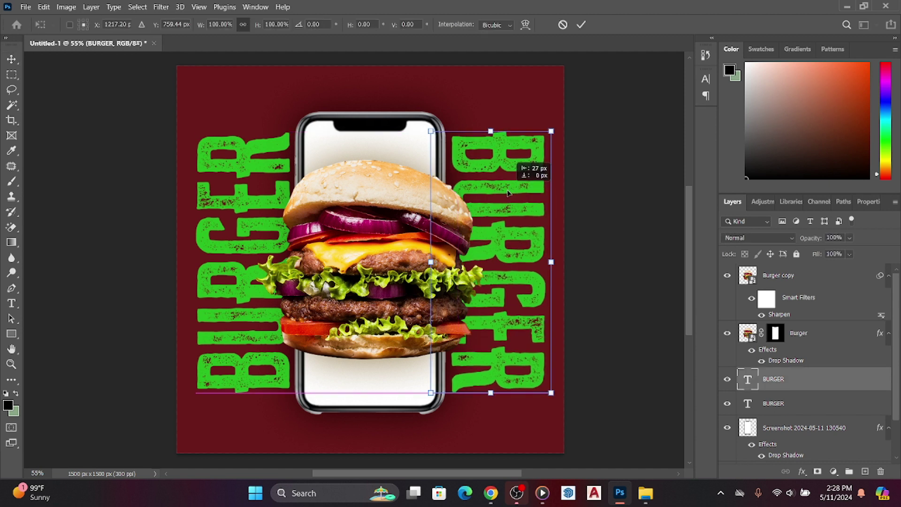
pyautogui.moveTo(514, 189); pyautogui.dragTo(506, 194)
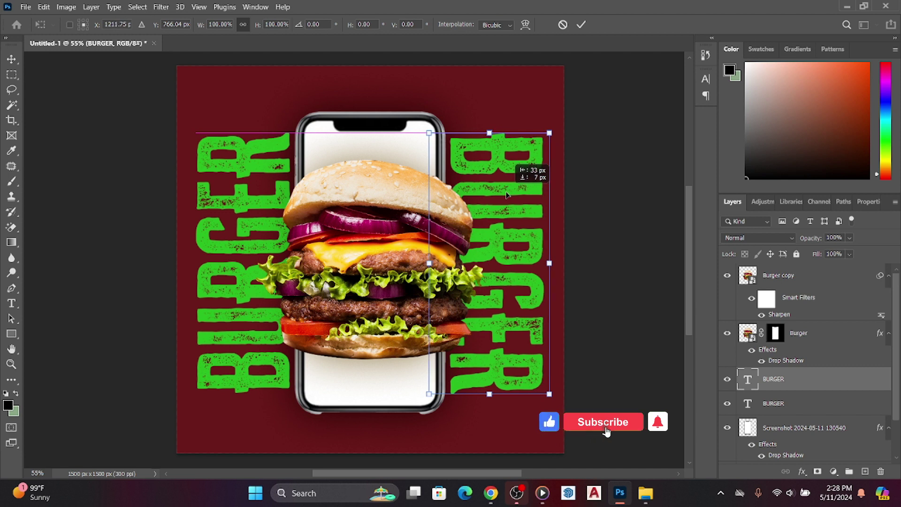
# Step: Commit the right BURGER position and change the left text to SPAICY
pyautogui.click(582, 26)
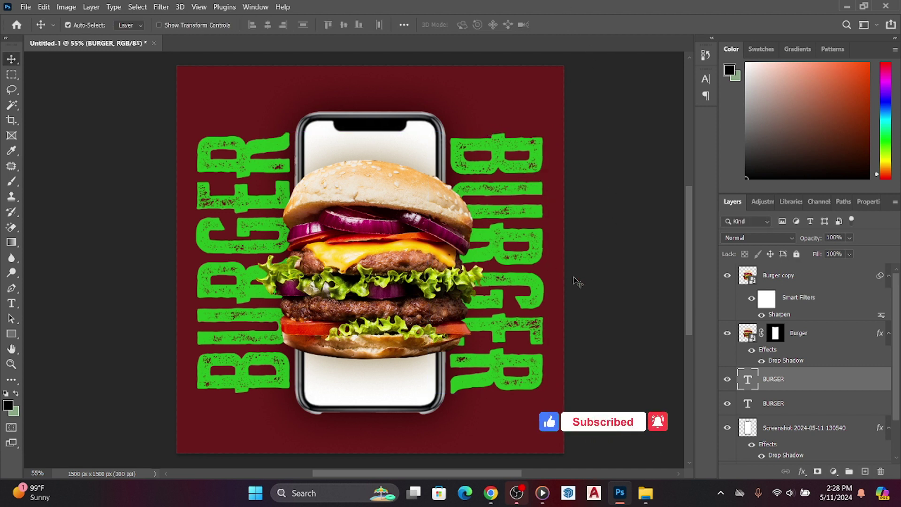
pyautogui.doubleClick(239, 202)
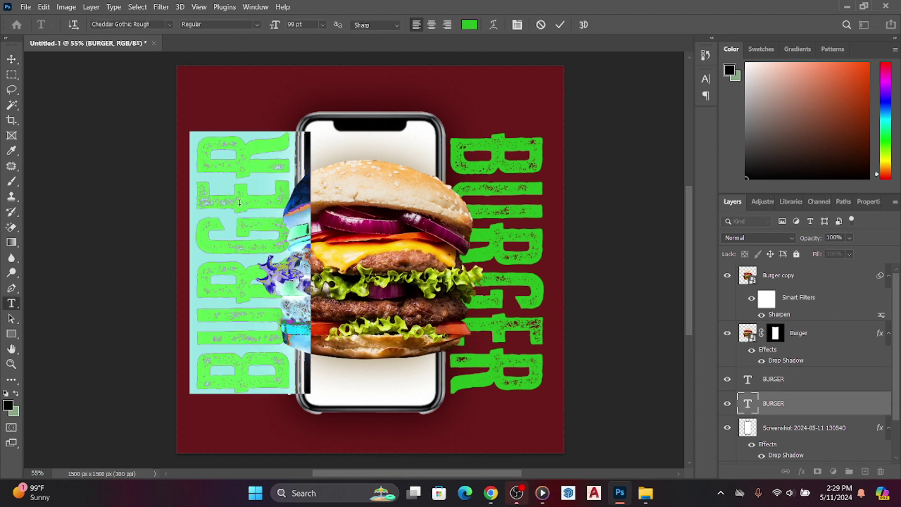
pyautogui.write('SP')
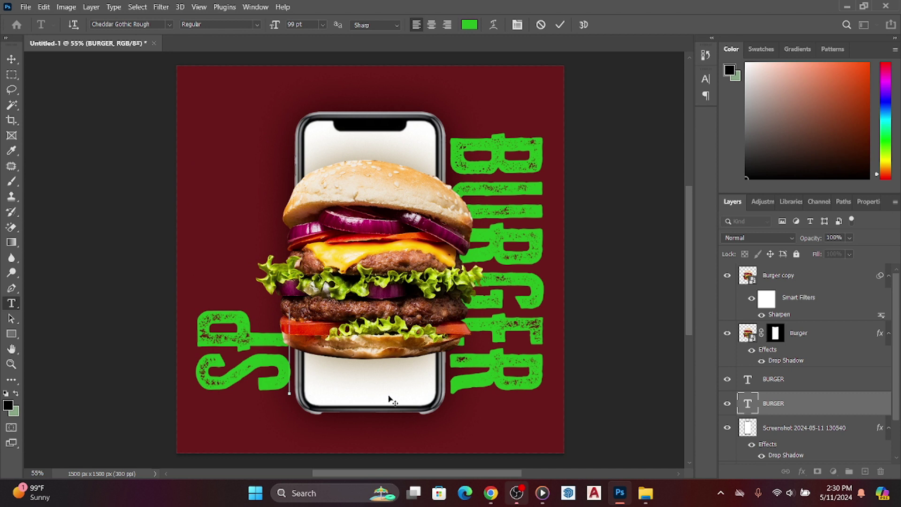
pyautogui.write('AICY')
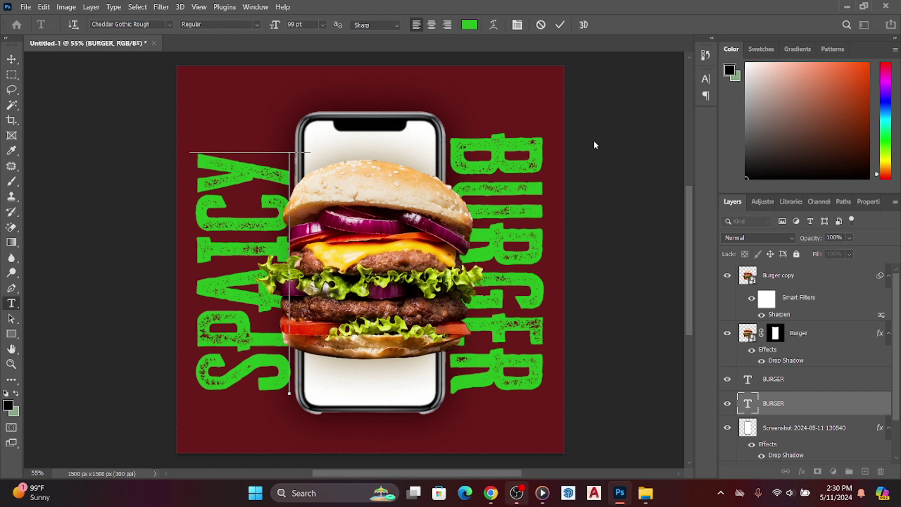
pyautogui.hotkey('ctrl', 'Return')
# Step: Shift the SPAICY text slightly left beside the phone
pyautogui.hotkey('ctrl', 't')
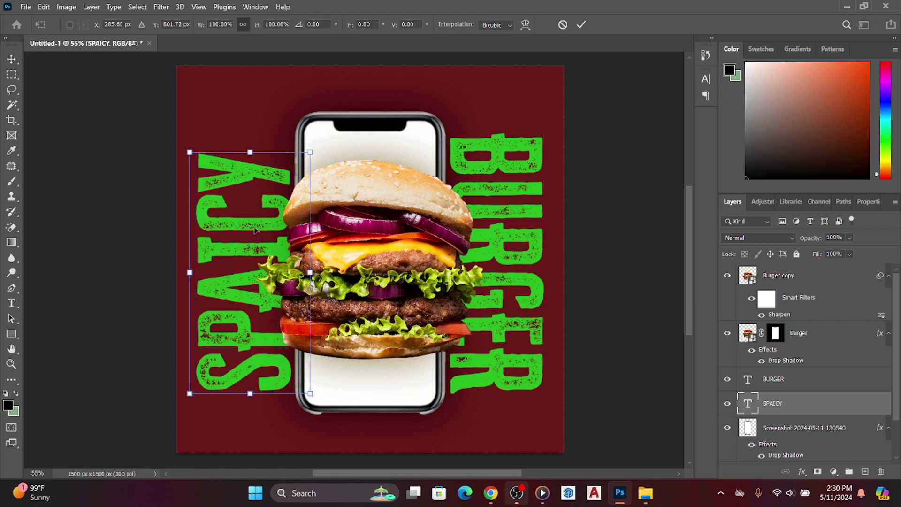
pyautogui.moveTo(259, 230); pyautogui.dragTo(251, 222)
pyautogui.press('Return')
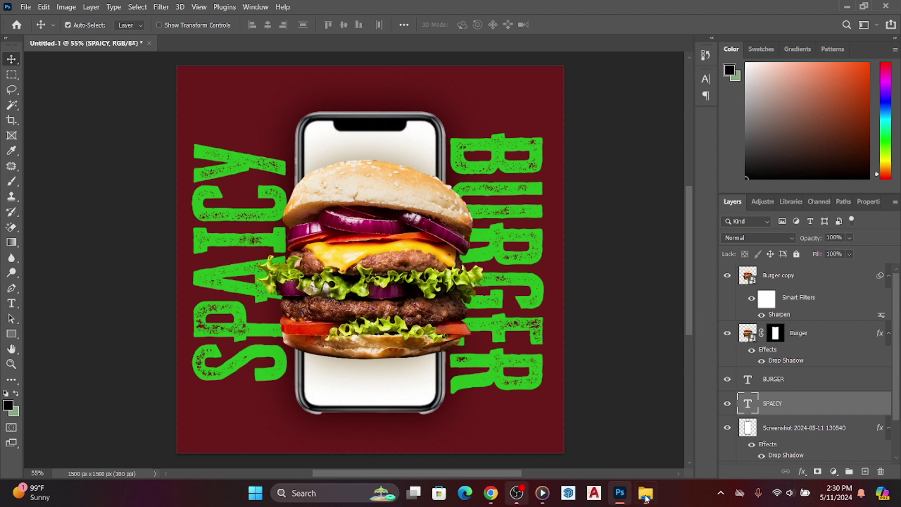
# Step: Place the status-icons image and move its layer above the burger layers
pyautogui.moveTo(646, 499); pyautogui.dragTo(483, 230)
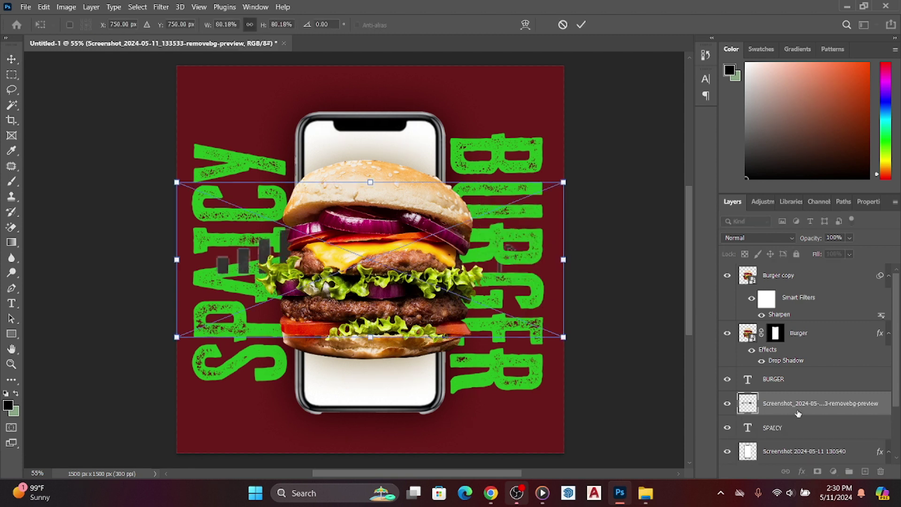
pyautogui.press('Return')
pyautogui.moveTo(799, 413); pyautogui.dragTo(777, 269)
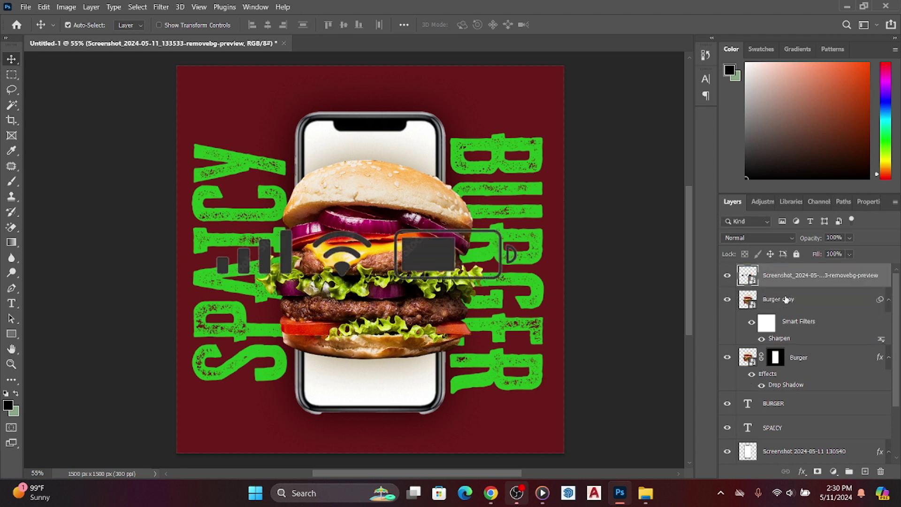
pyautogui.press('ctrl')
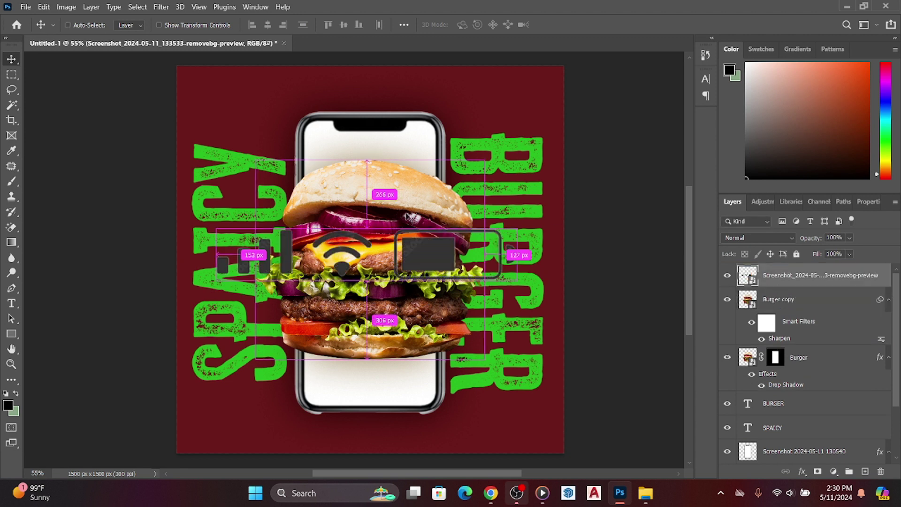
# Step: Shrink the status icons and place them at the phone screen's top-right corner
pyautogui.hotkey('ctrl', 't')
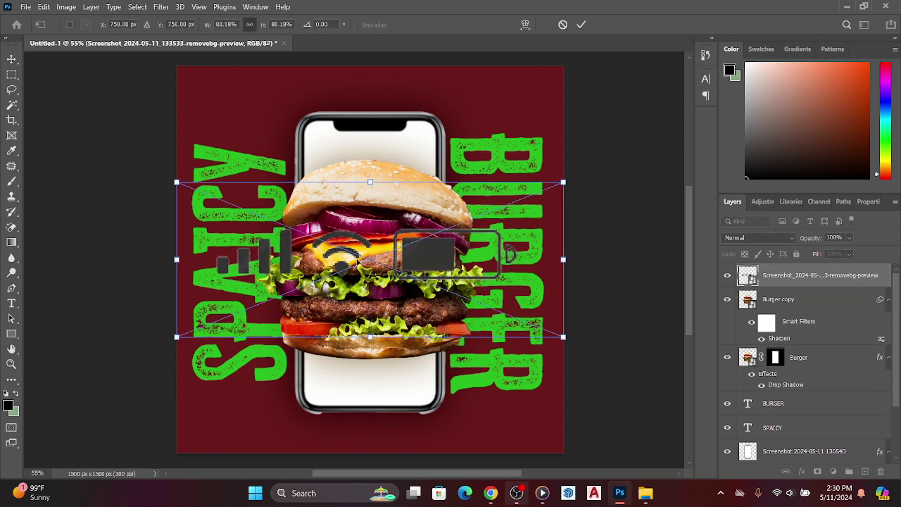
pyautogui.moveTo(358, 262); pyautogui.dragTo(388, 158)
pyautogui.moveTo(596, 77)
pyautogui.mouseDown()
pyautogui.moveTo(364, 154)
pyautogui.moveTo(270, 207)
pyautogui.moveTo(397, 162)
pyautogui.moveTo(397, 151)
pyautogui.mouseUp()
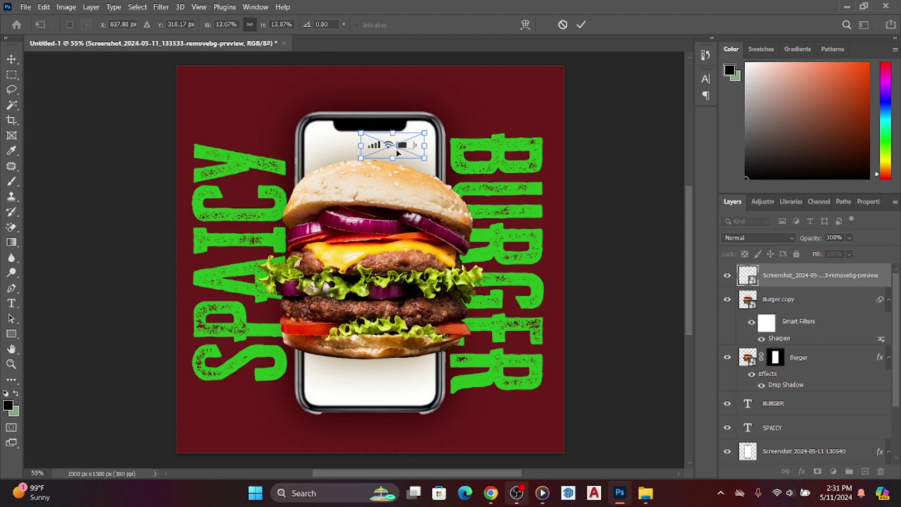
pyautogui.scroll(3, 397, 150)
pyautogui.scroll(3, 375, 178)
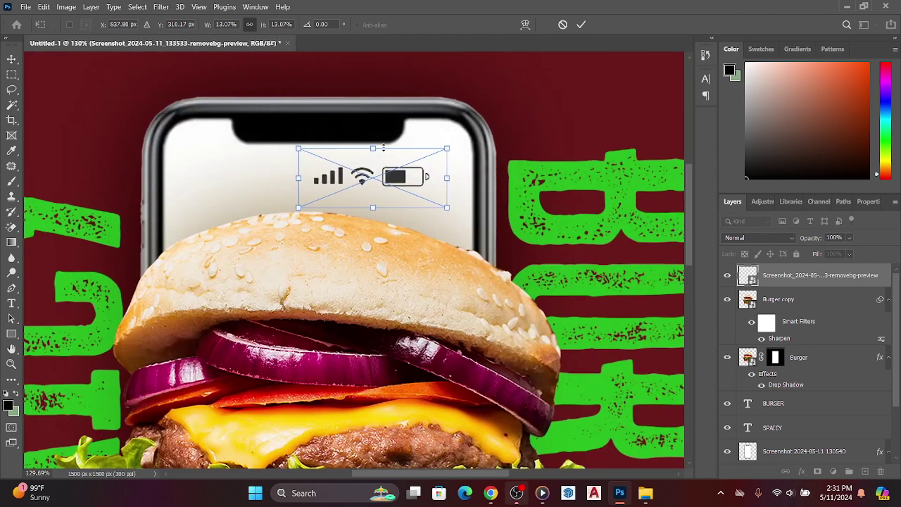
pyautogui.scroll(4, 357, 207)
pyautogui.scroll(1, 347, 220)
pyautogui.moveTo(348, 221); pyautogui.dragTo(415, 203)
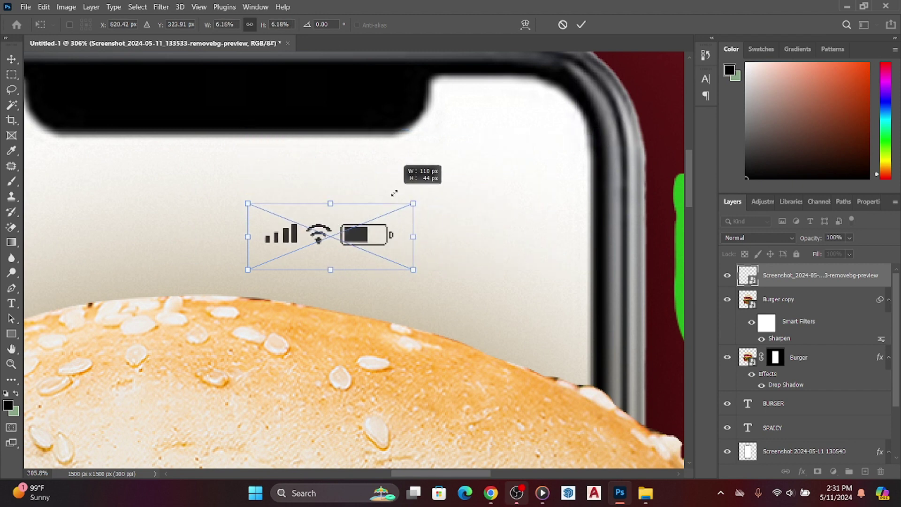
pyautogui.moveTo(590, 133); pyautogui.dragTo(375, 219)
pyautogui.moveTo(314, 250); pyautogui.dragTo(509, 108)
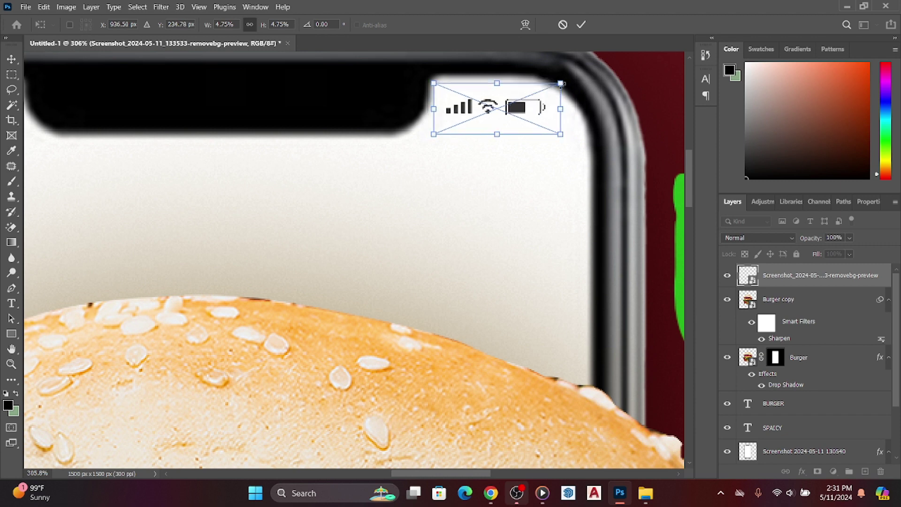
# Step: Fine-tune the status icons' size and position and apply the transform
pyautogui.scroll(2, 566, 67)
pyautogui.scroll(2, 565, 67)
pyautogui.moveTo(435, 170); pyautogui.dragTo(434, 176)
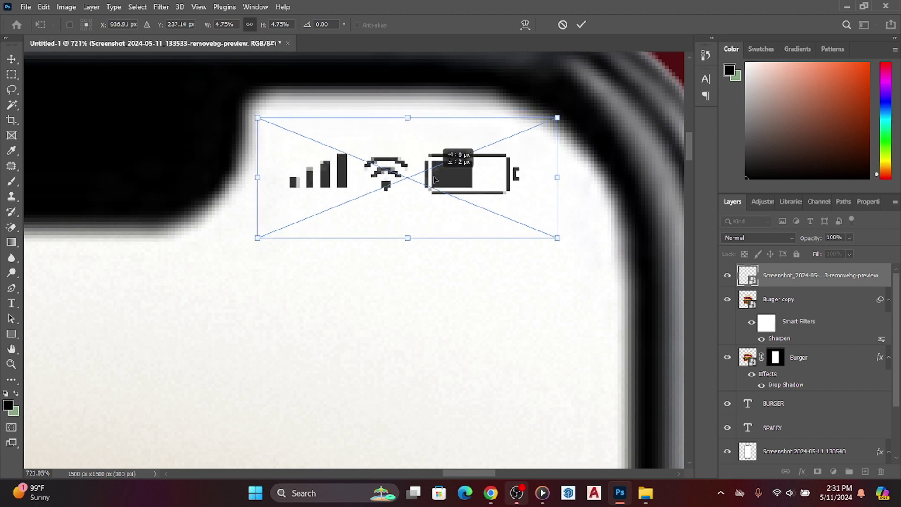
pyautogui.moveTo(557, 117)
pyautogui.mouseDown()
pyautogui.moveTo(485, 140)
pyautogui.moveTo(531, 124)
pyautogui.mouseUp()
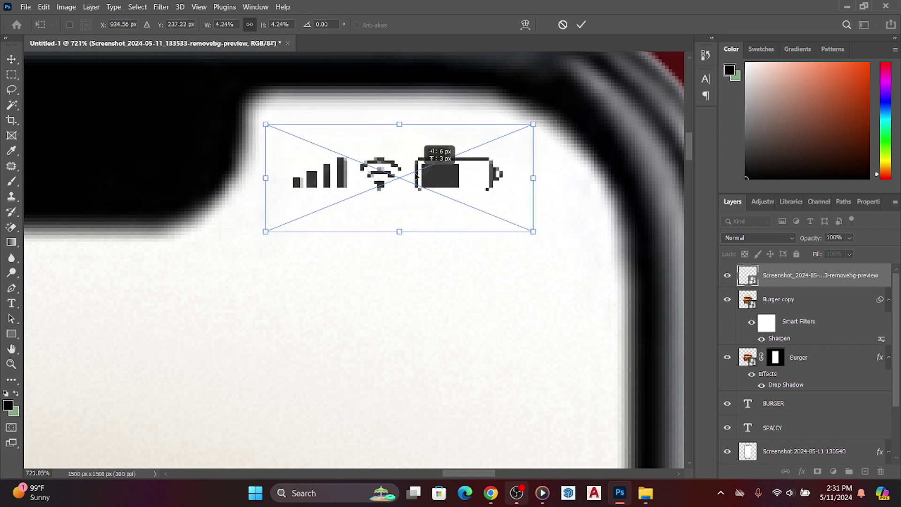
pyautogui.moveTo(397, 181); pyautogui.dragTo(410, 170)
pyautogui.scroll(-5, 410, 170)
pyautogui.scroll(-4, 519, 223)
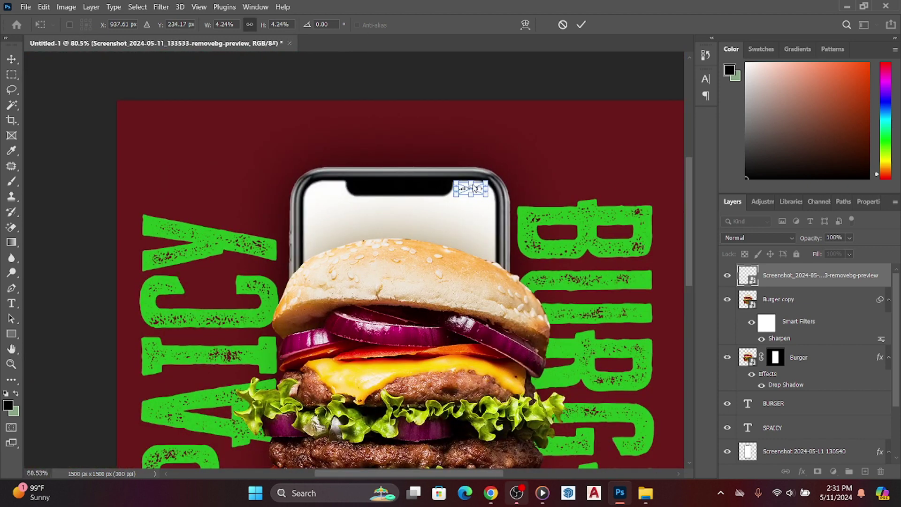
pyautogui.press('Return')
# Step: Enlarge the status icons slightly and apply their final size
pyautogui.scroll(3, 484, 181)
pyautogui.scroll(2, 483, 180)
pyautogui.scroll(1, 469, 192)
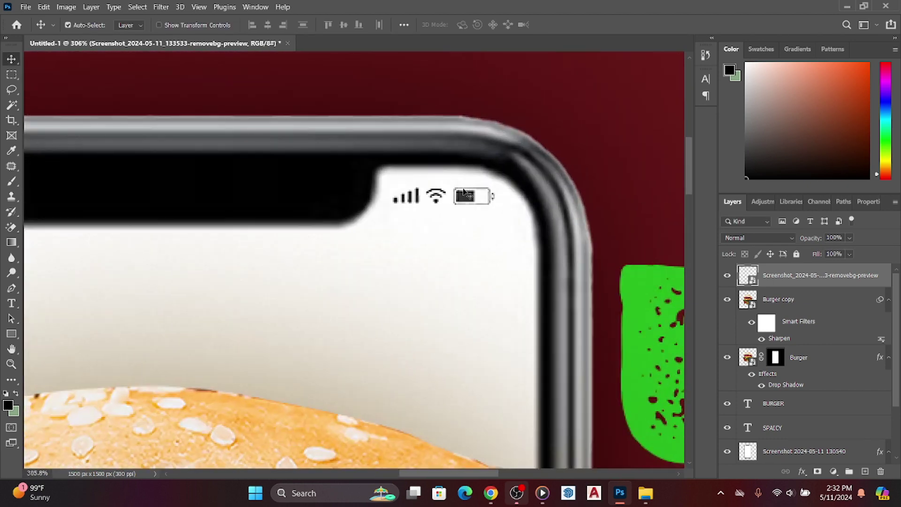
pyautogui.hotkey('ctrl', 't')
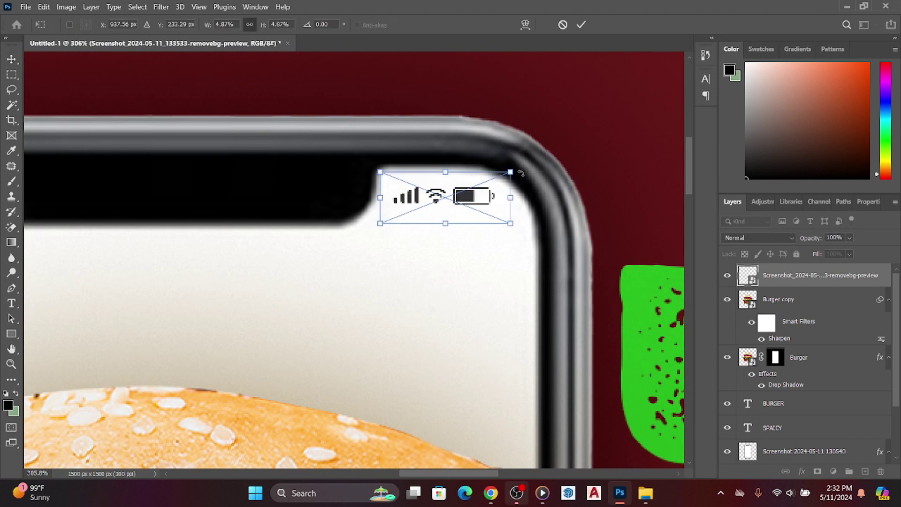
pyautogui.moveTo(510, 172); pyautogui.dragTo(519, 160)
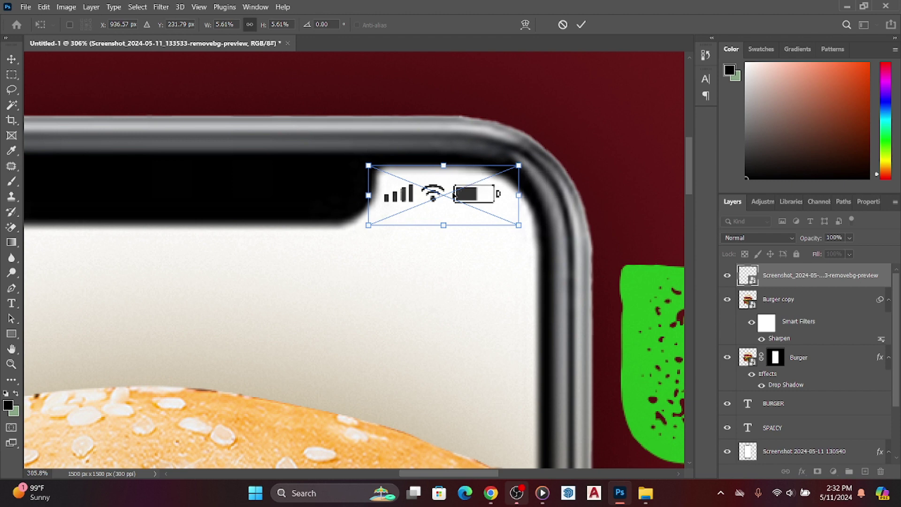
pyautogui.scroll(-4, 520, 160)
pyautogui.scroll(-3, 519, 161)
pyautogui.press('Return')
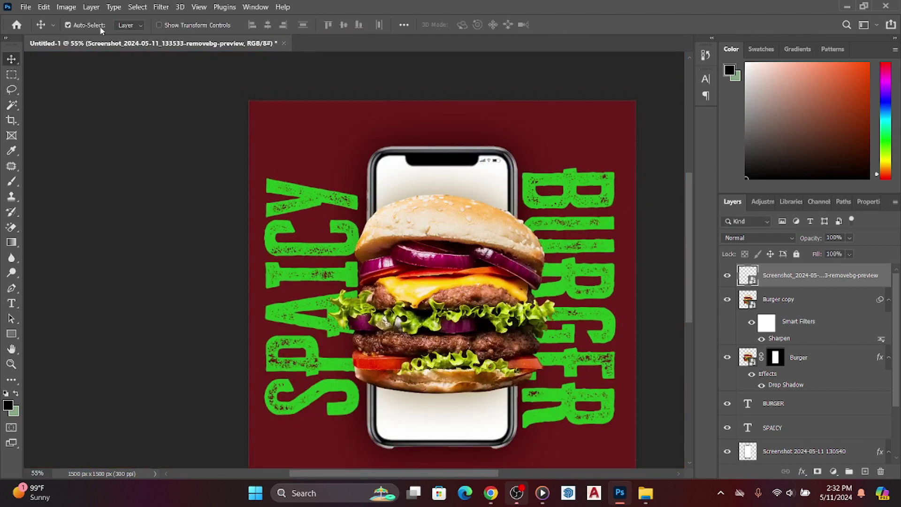
# Step: Add a green 2:32 text layer near the phone's top and commit it
pyautogui.click(12, 303)
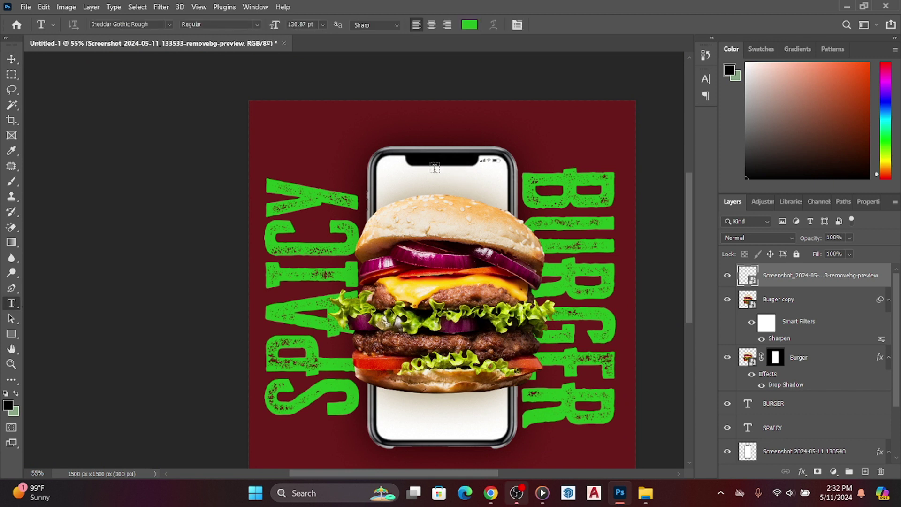
pyautogui.click(421, 173)
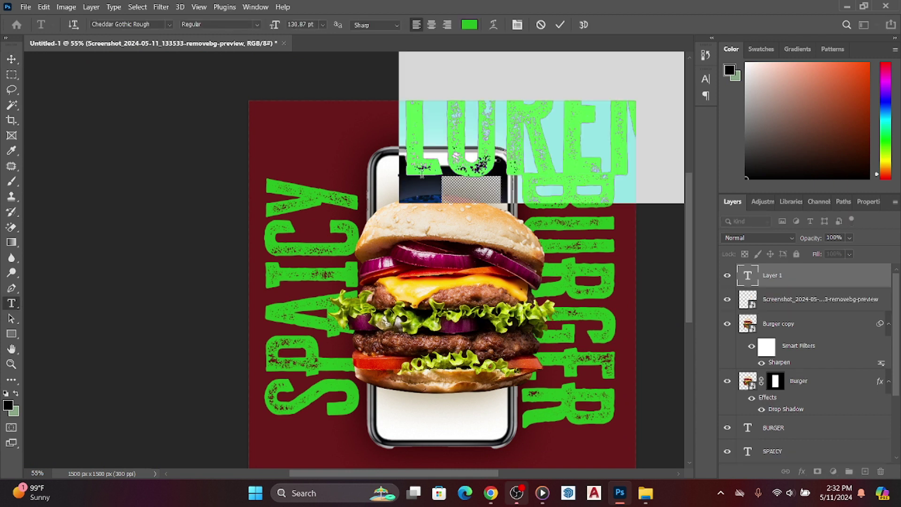
pyautogui.write('Z')
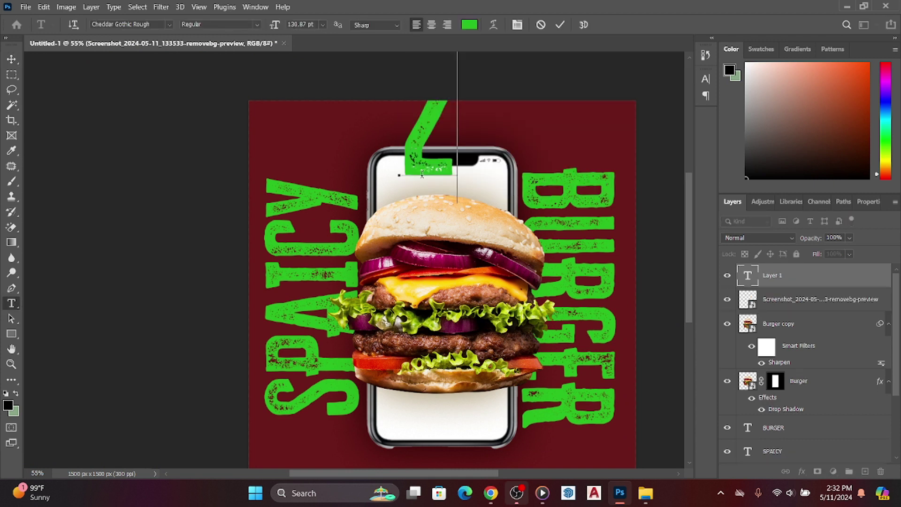
pyautogui.write(':')
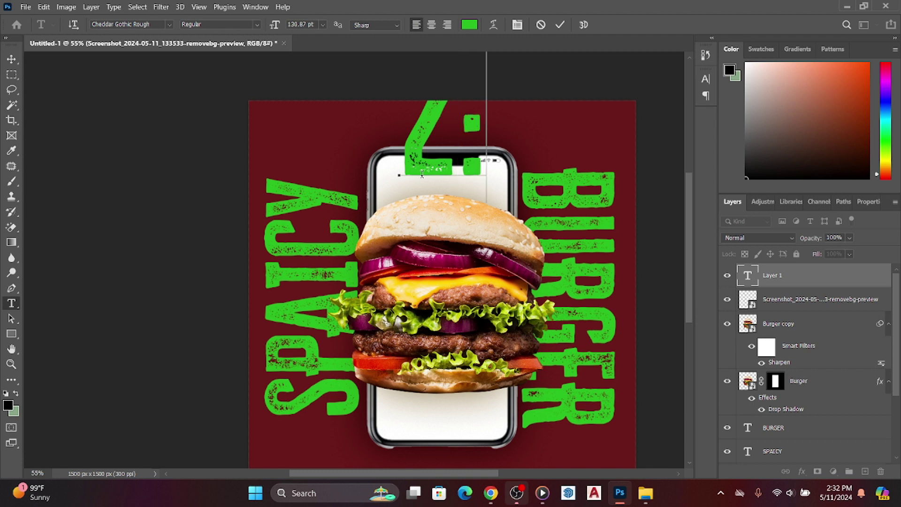
pyautogui.write('34')
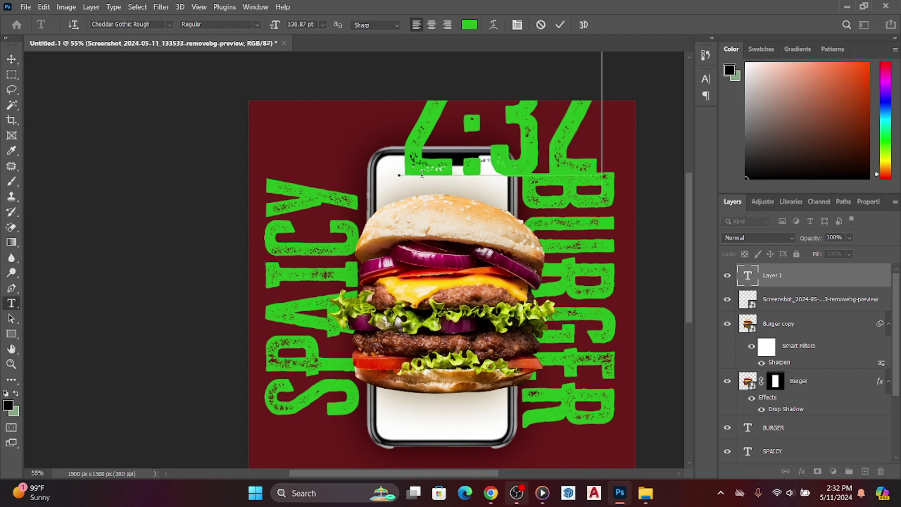
pyautogui.hotkey('ctrl', 'a')
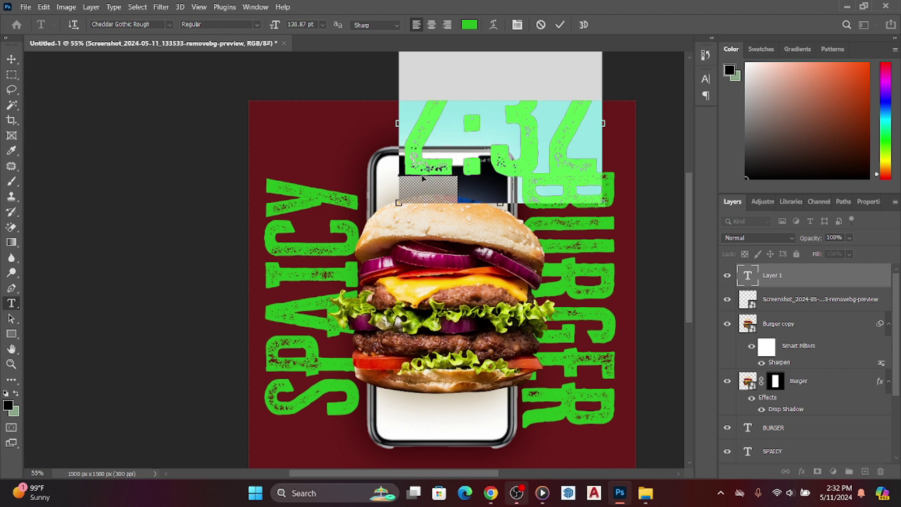
pyautogui.click(561, 25)
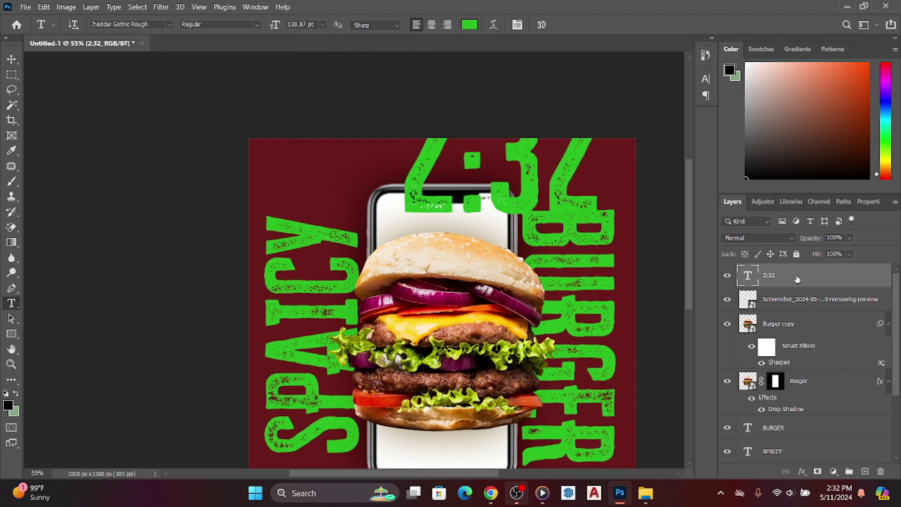
pyautogui.hotkey('ctrl', 't')
# Step: Scale the 2:32 text down and seat it beside the phone's notch
pyautogui.moveTo(602, 82); pyautogui.dragTo(428, 217)
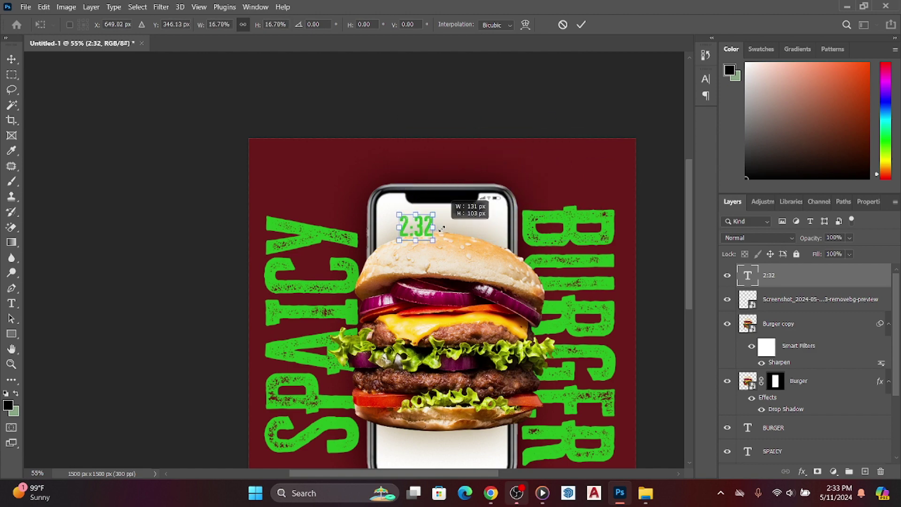
pyautogui.scroll(5, 404, 191)
pyautogui.scroll(2, 403, 191)
pyautogui.moveTo(380, 258); pyautogui.dragTo(270, 120)
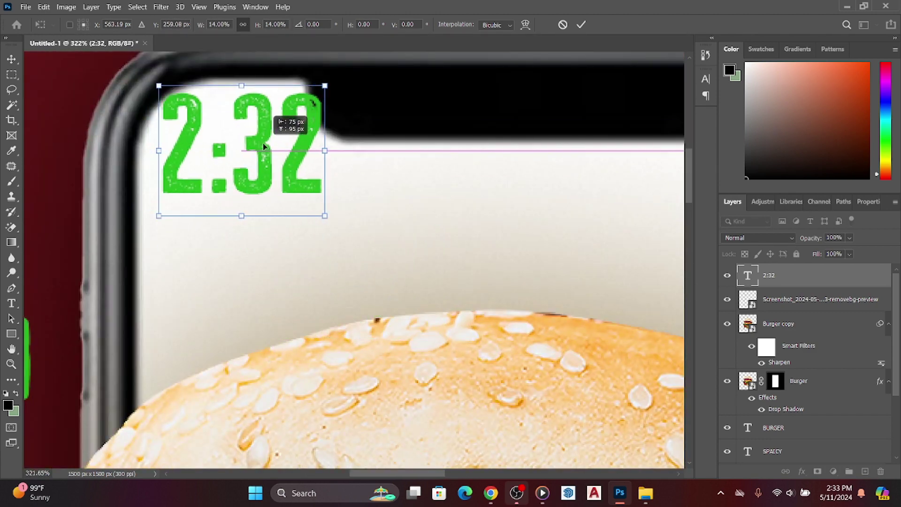
pyautogui.scroll(-2, 348, 166)
pyautogui.scroll(4, 347, 166)
pyautogui.scroll(1, 348, 166)
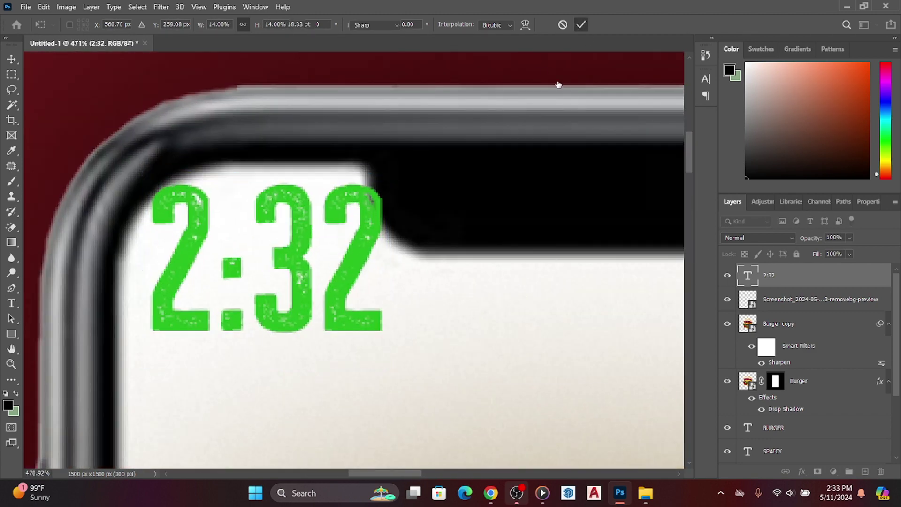
pyautogui.moveTo(382, 173)
pyautogui.mouseDown()
pyautogui.moveTo(254, 286)
pyautogui.moveTo(294, 246)
pyautogui.mouseUp()
pyautogui.moveTo(224, 306); pyautogui.dragTo(288, 232)
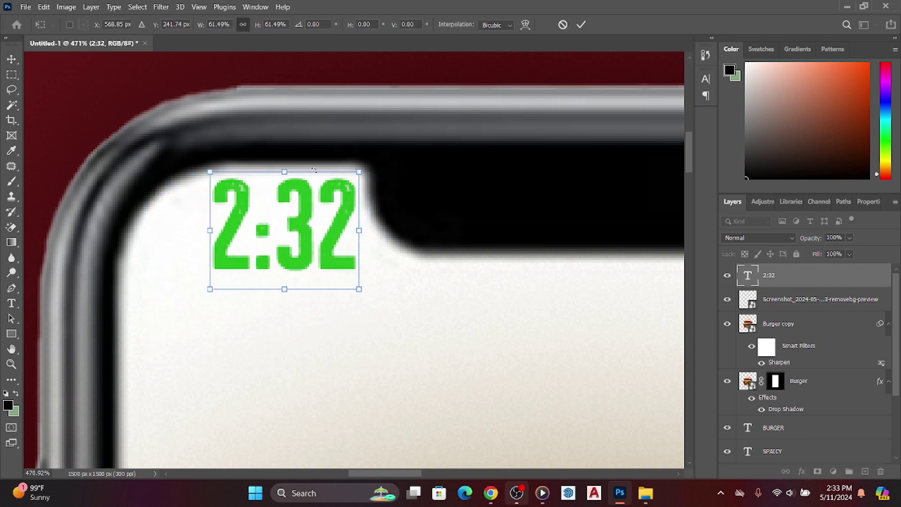
pyautogui.press('Return')
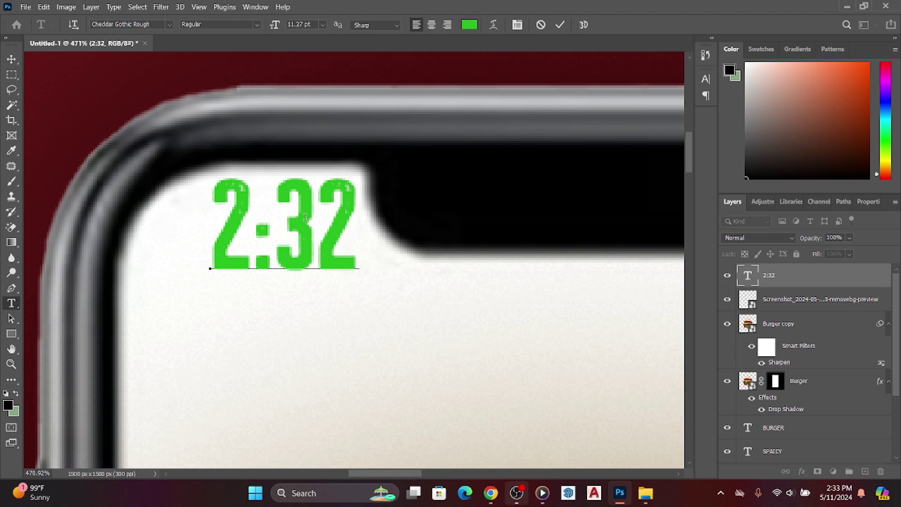
# Step: Set the 2:32 font to Microsoft Himalaya and move it up inside the screen
pyautogui.click(306, 217)
pyautogui.hotkey('ctrl', 'a')
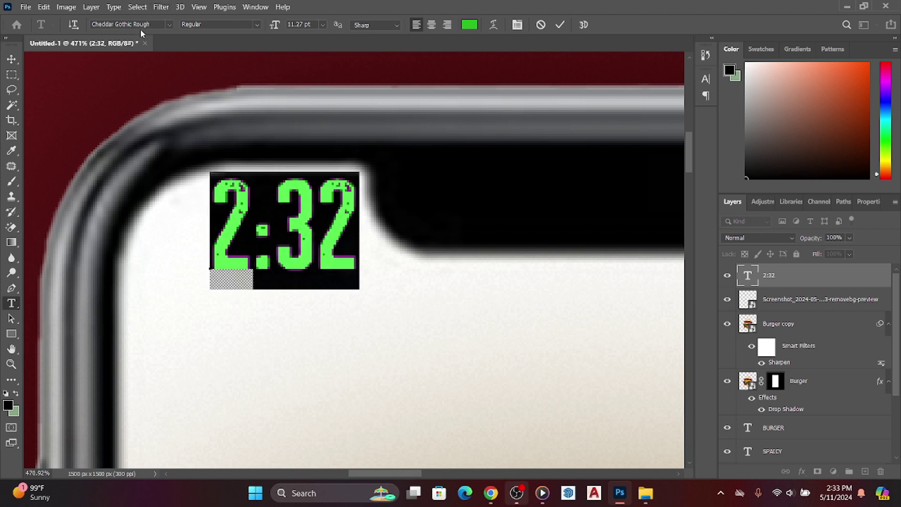
pyautogui.click(169, 24)
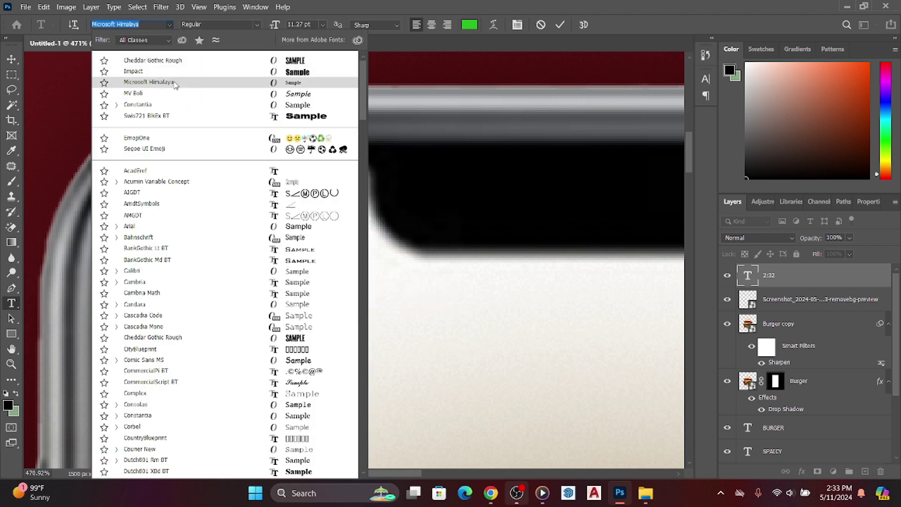
pyautogui.click(176, 86)
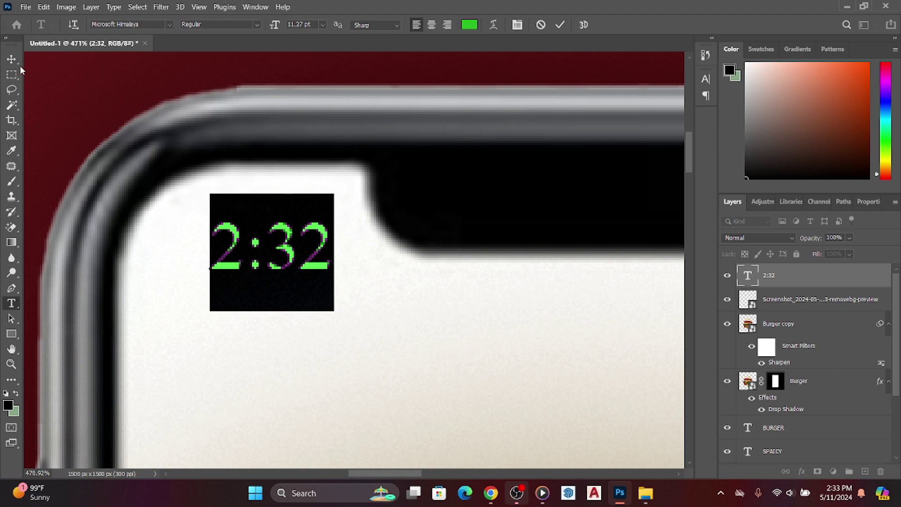
pyautogui.hotkey('ctrl', 'Return')
pyautogui.press('v')
pyautogui.moveTo(284, 244)
pyautogui.mouseDown()
pyautogui.moveTo(288, 208)
pyautogui.moveTo(281, 222)
pyautogui.mouseUp()
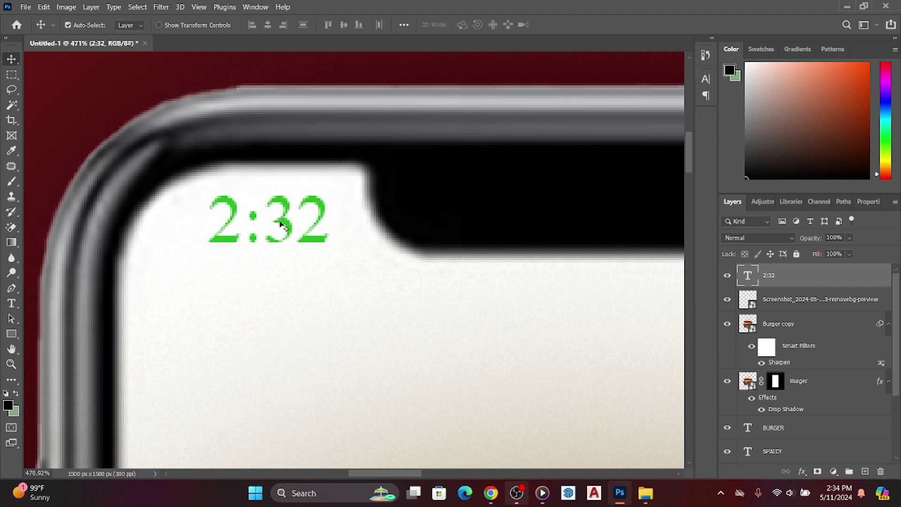
# Step: Recolour the 2:32 text black (000000)
pyautogui.doubleClick(262, 223)
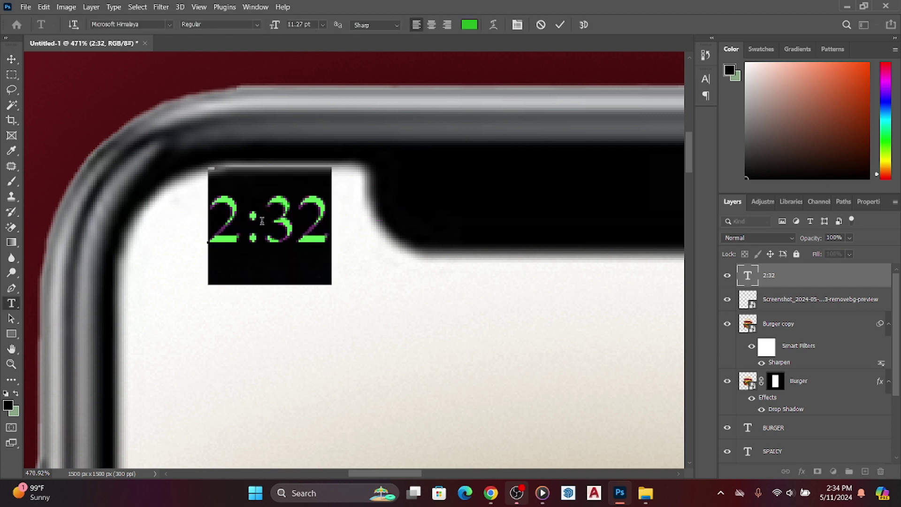
pyautogui.click(470, 24)
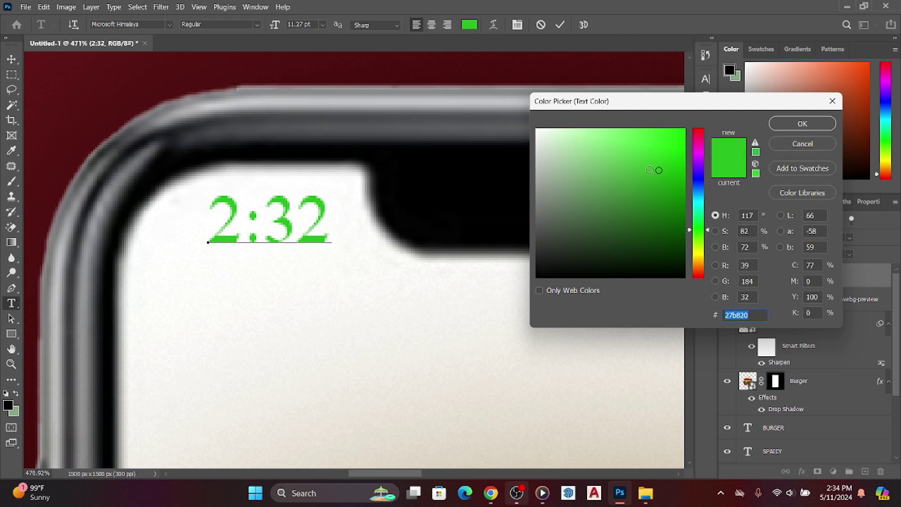
pyautogui.moveTo(661, 179); pyautogui.dragTo(684, 277)
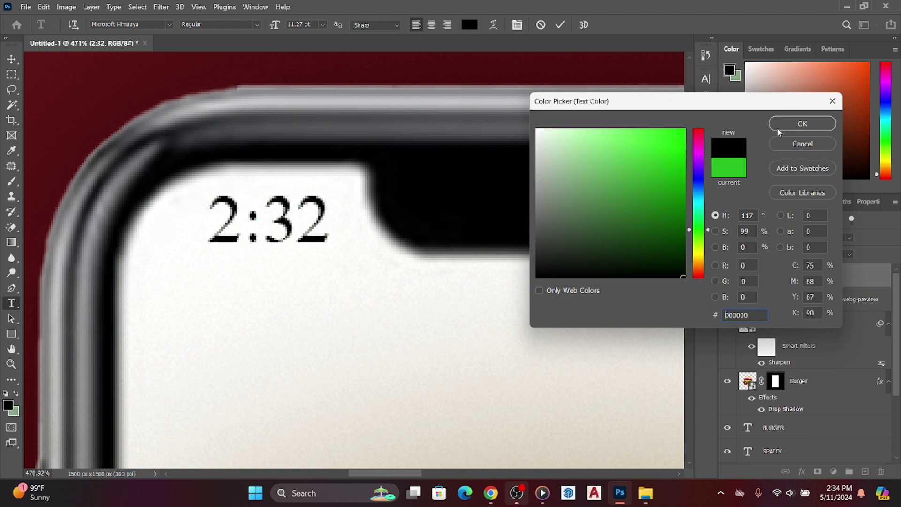
pyautogui.click(803, 124)
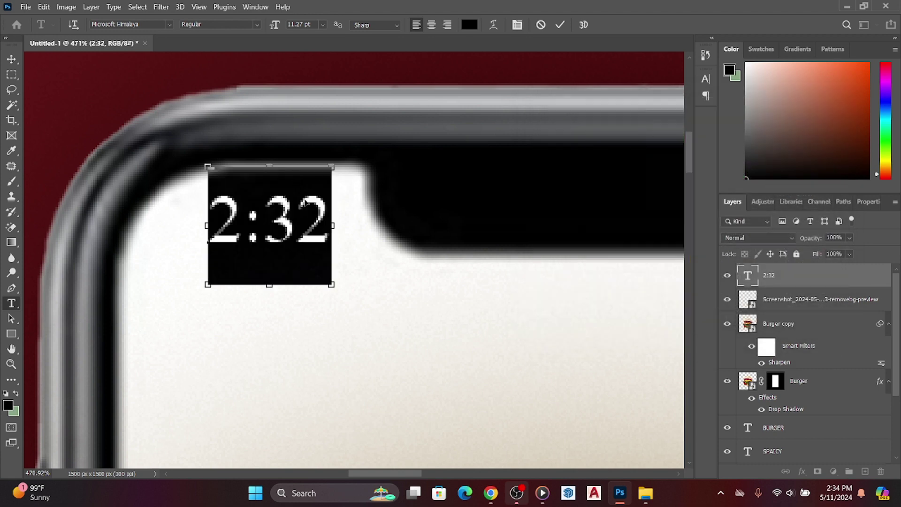
# Step: Select the phone's status-icons layer and put it into free transform
pyautogui.hscroll(2, 324, 206)
pyautogui.scroll(-2, 328, 223)
pyautogui.scroll(-3, 331, 227)
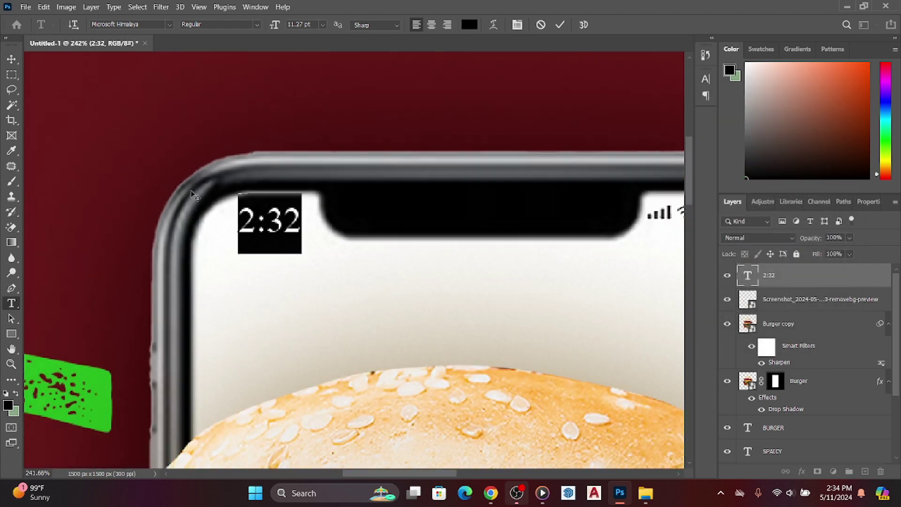
pyautogui.scroll(-2, 305, 216)
pyautogui.scroll(2, 272, 202)
pyautogui.scroll(2, 252, 193)
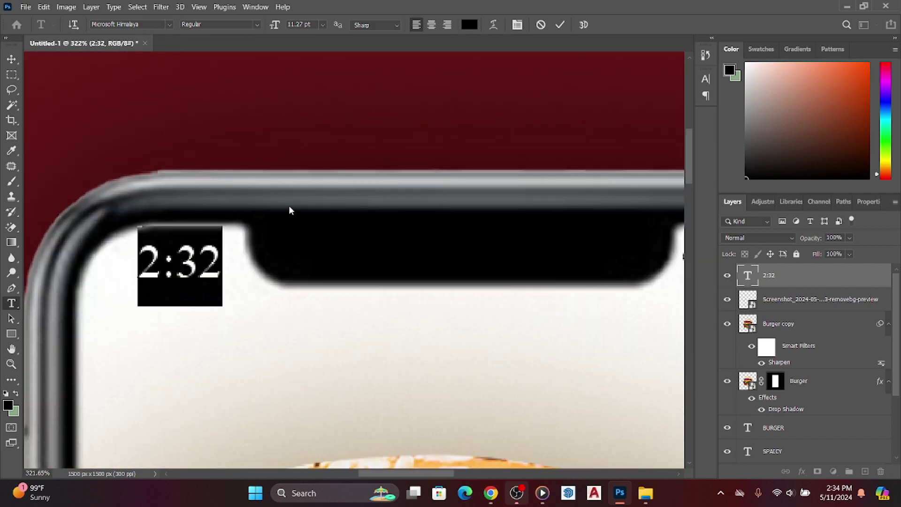
pyautogui.scroll(-3, 288, 210)
pyautogui.scroll(-2, 300, 209)
pyautogui.scroll(-3, 399, 197)
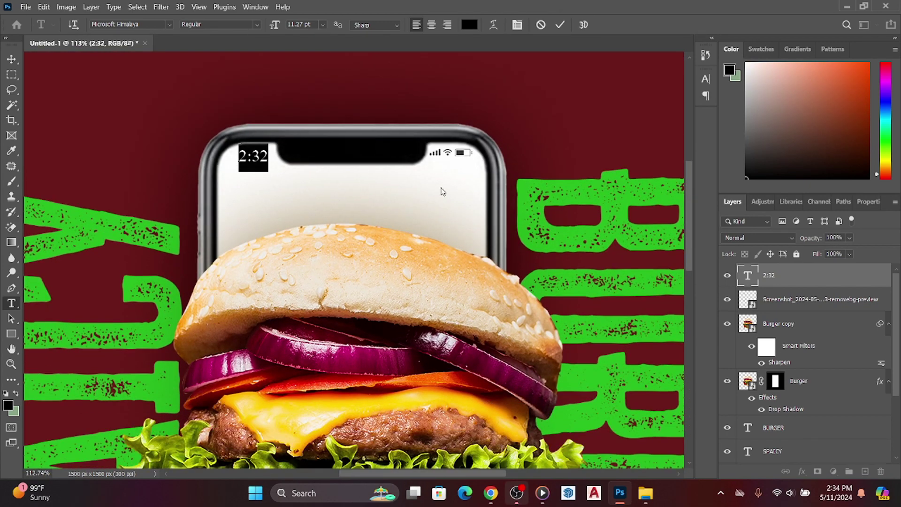
pyautogui.scroll(5, 463, 152)
pyautogui.press('v')
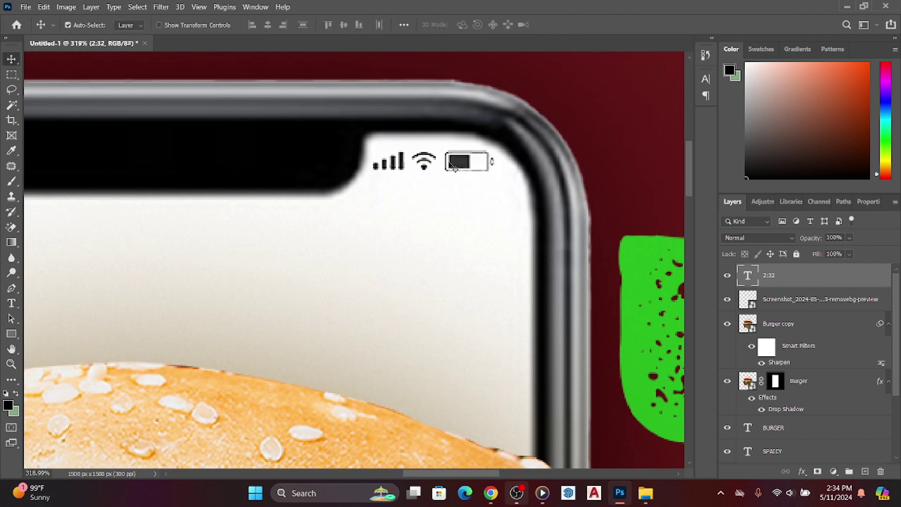
pyautogui.click(458, 163)
pyautogui.hotkey('ctrl', 't')
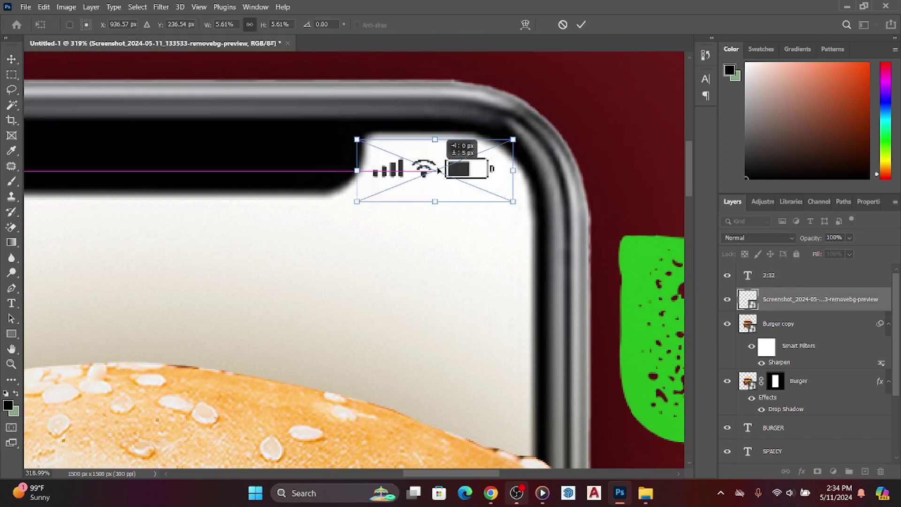
pyautogui.scroll(-2, 469, 164)
pyautogui.scroll(-2, 489, 160)
pyautogui.scroll(-2, 469, 187)
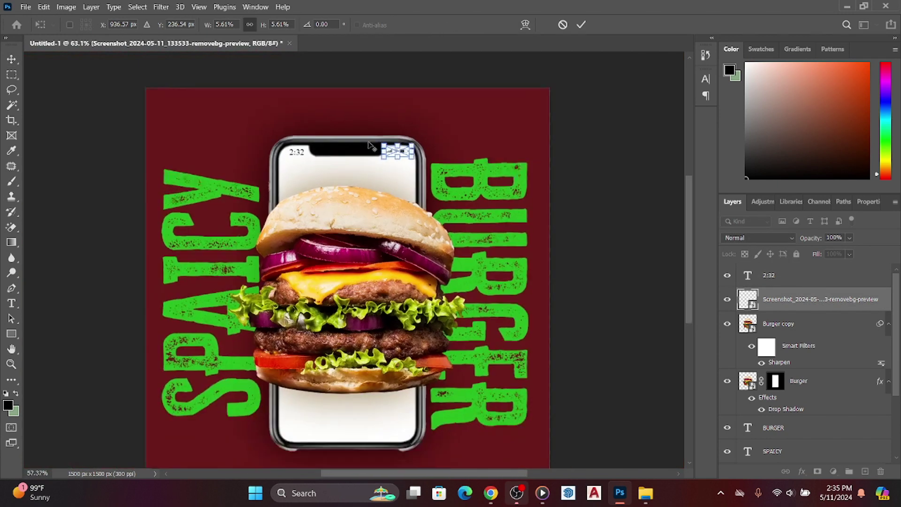
pyautogui.scroll(-1, 469, 234)
# Step: Duplicate the SPAICY copy layer to create SPAICY copy 2
pyautogui.click(806, 455)
pyautogui.hotkey('ctrl', 'j')
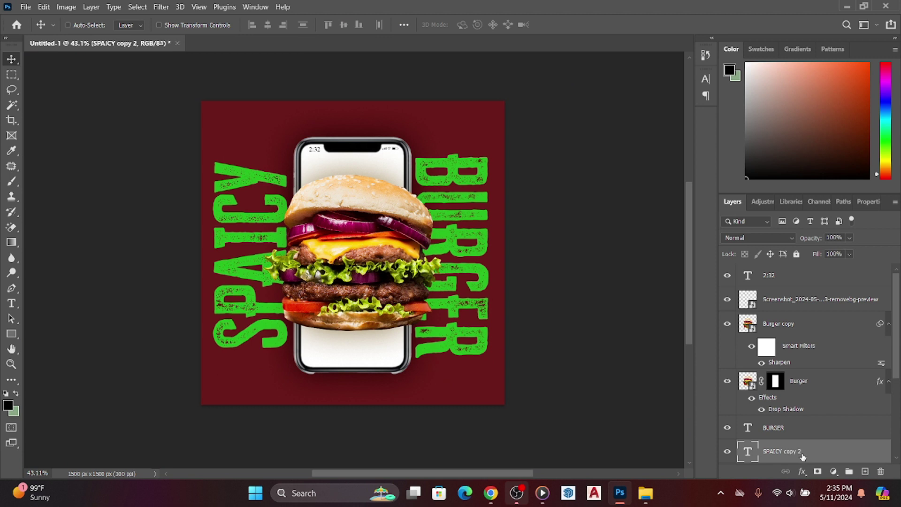
pyautogui.scroll(-3, 803, 456)
pyautogui.scroll(-1, 822, 393)
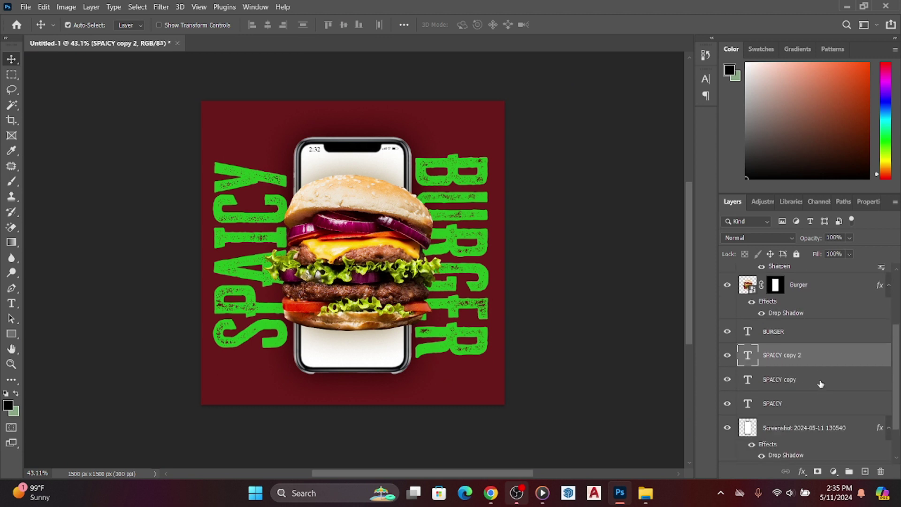
# Step: Delete SPAICY copy 2 and rotate SPAICY copy horizontal across the canvas top
pyautogui.press('Delete')
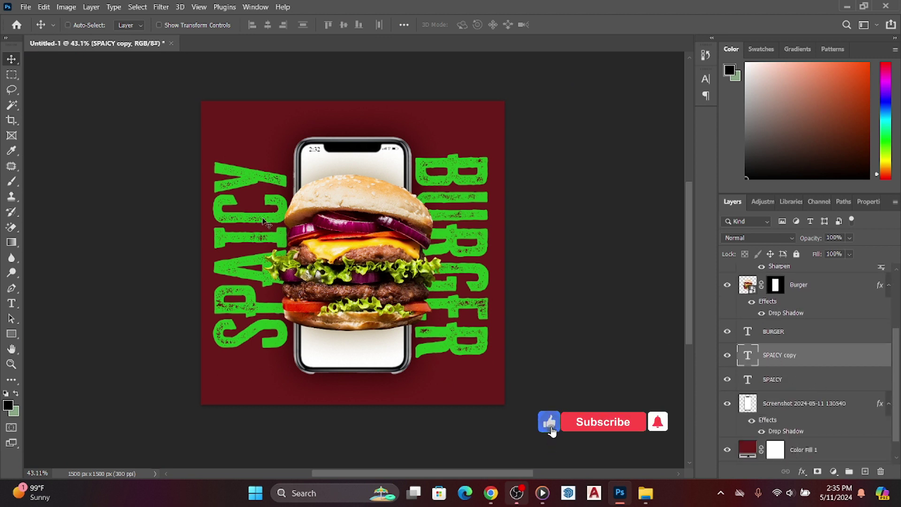
pyautogui.hotkey('ctrl', 't')
pyautogui.moveTo(264, 222); pyautogui.dragTo(352, 179)
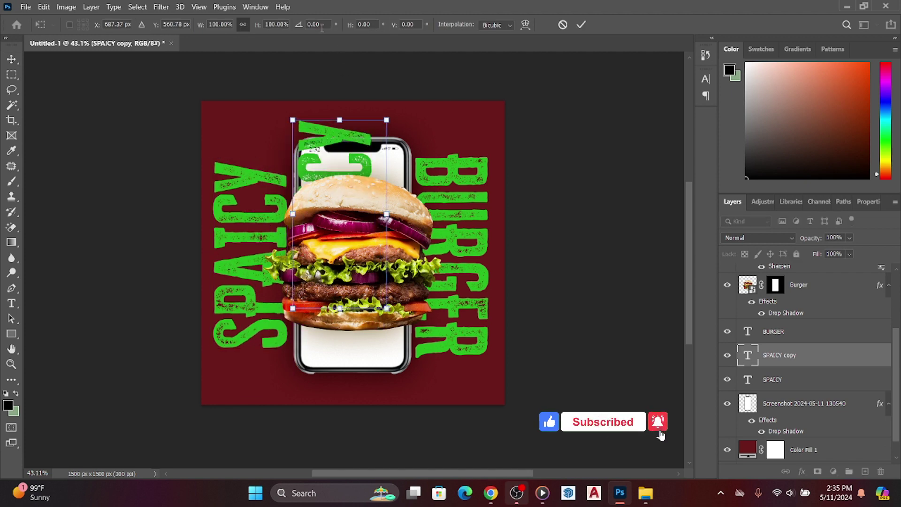
pyautogui.moveTo(287, 24); pyautogui.dragTo(330, 24)
pyautogui.moveTo(313, 192); pyautogui.dragTo(343, 126)
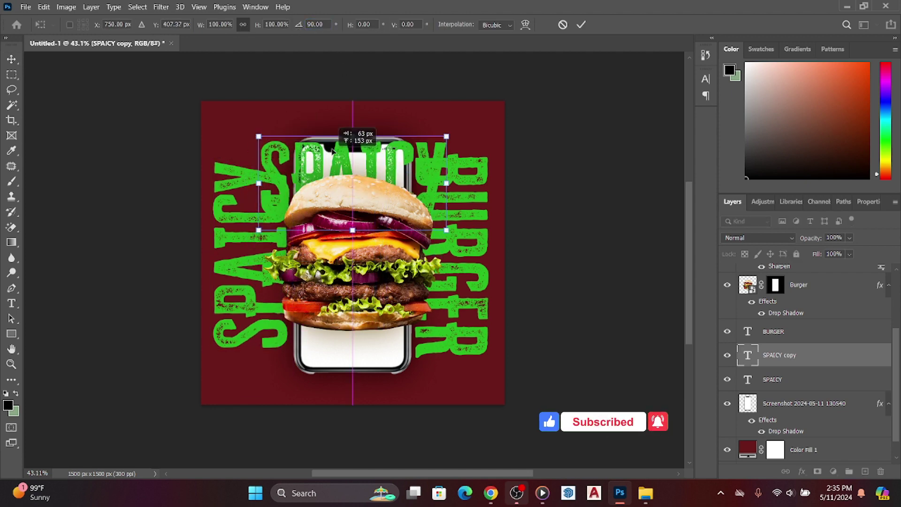
pyautogui.hscroll(-1, 343, 126)
pyautogui.scroll(6, 435, 124)
pyautogui.scroll(-2, 434, 125)
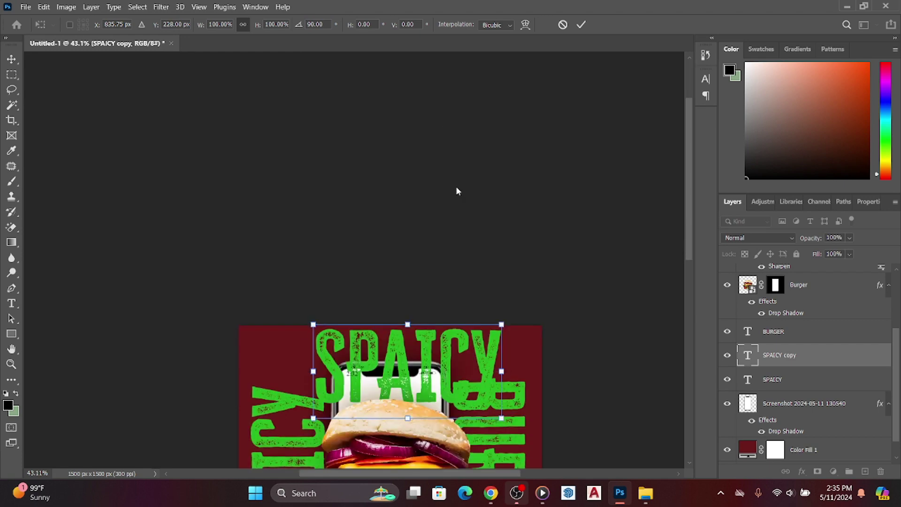
pyautogui.scroll(-4, 455, 191)
pyautogui.scroll(3, 435, 191)
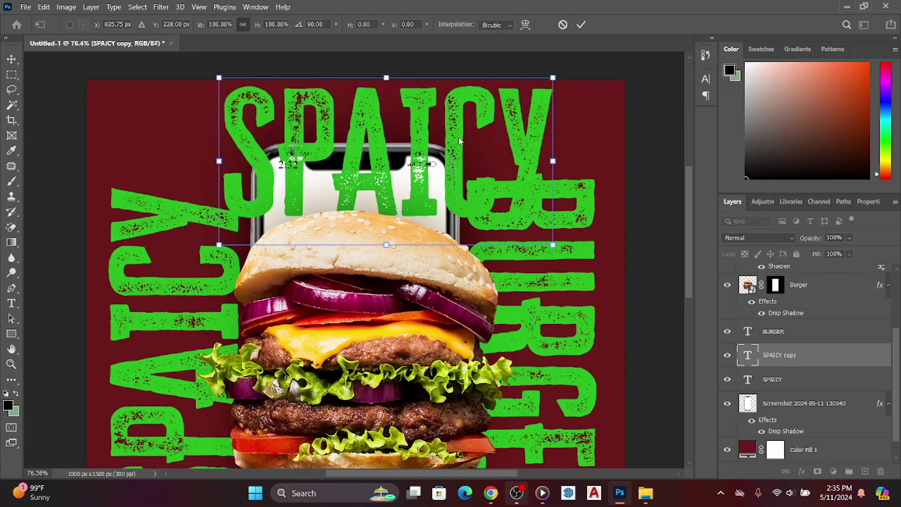
# Step: Add BURGER to the horizontal SPAICY text and set it to 27 pt
pyautogui.press('Return')
pyautogui.write('BUR')
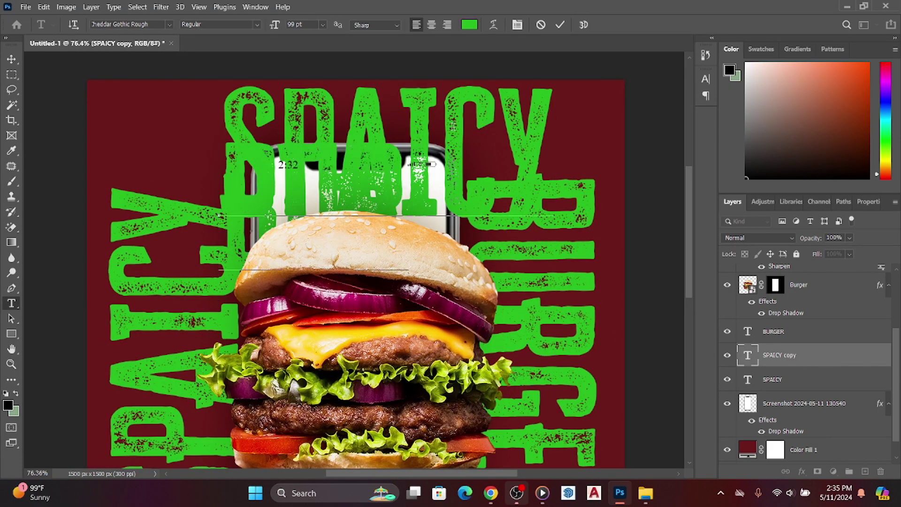
pyautogui.write('GER')
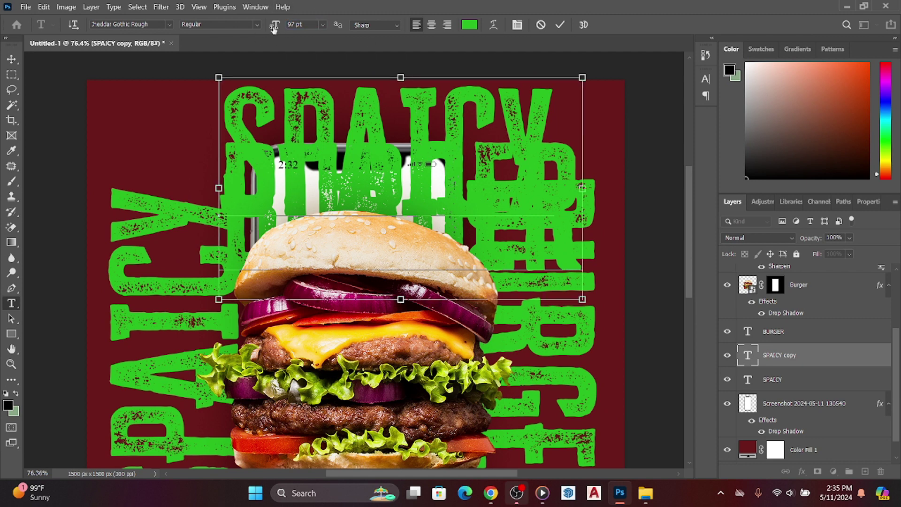
pyautogui.hotkey('ctrl', 'a')
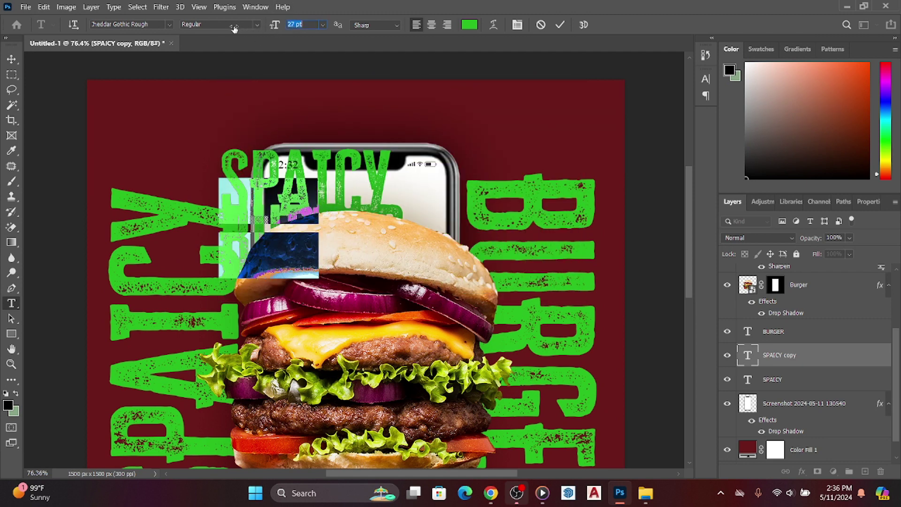
pyautogui.moveTo(276, 26); pyautogui.dragTo(234, 28)
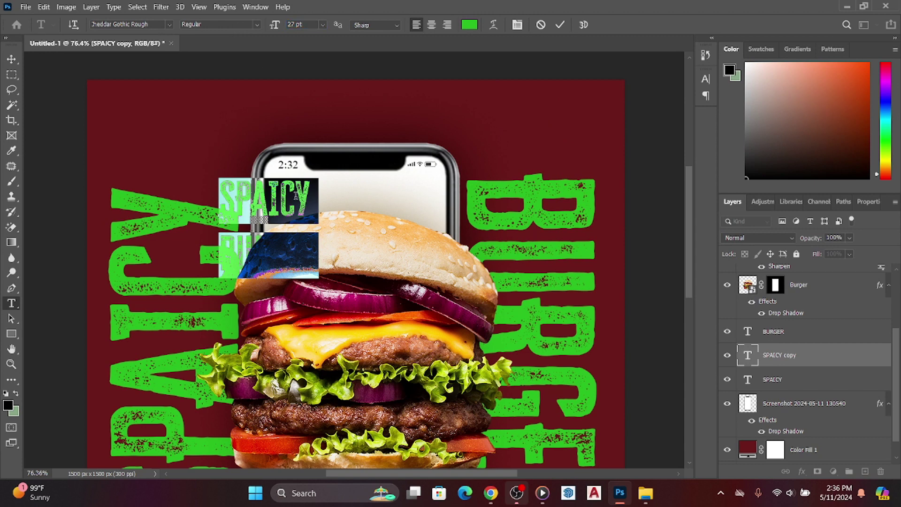
pyautogui.click(560, 24)
# Step: Move the SPAICY BURGER text up to sit above the phone
pyautogui.press('v')
pyautogui.moveTo(297, 205); pyautogui.dragTo(367, 193)
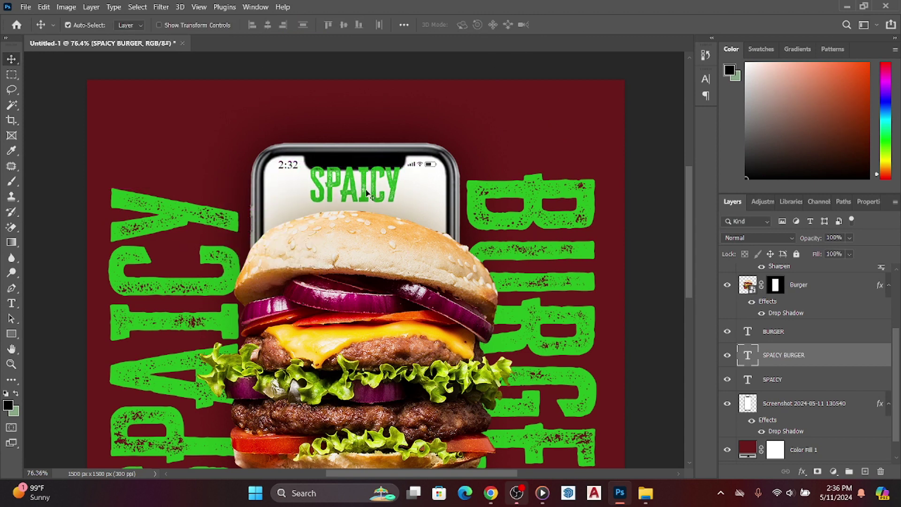
pyautogui.doubleClick(368, 193)
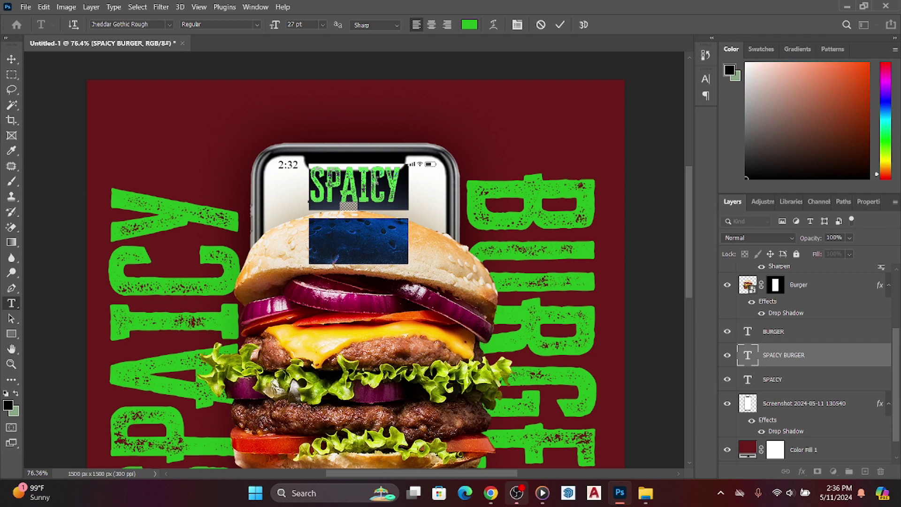
pyautogui.hotkey('ctrl', 'Return')
pyautogui.press('v')
pyautogui.moveTo(370, 185); pyautogui.dragTo(373, 133)
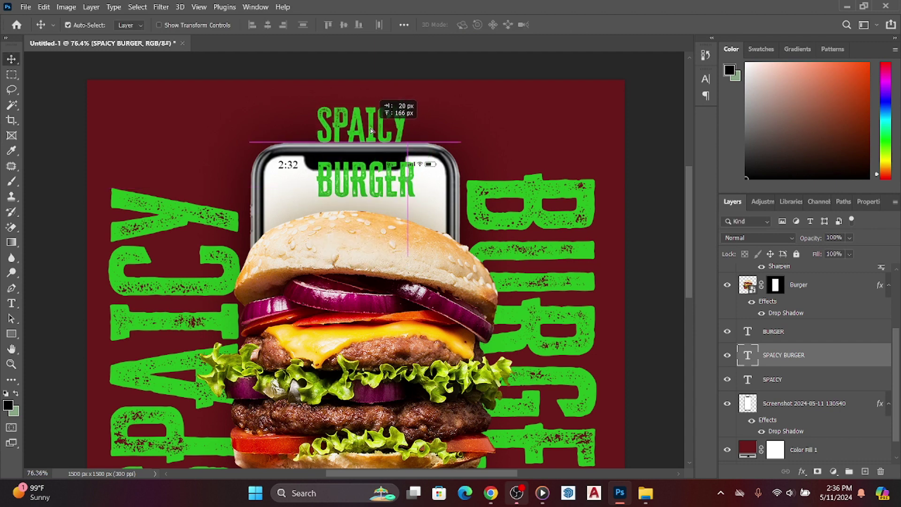
# Step: Reduce the SPAICY BURGER text to 12 pt with 14 pt line spacing
pyautogui.scroll(5, 373, 133)
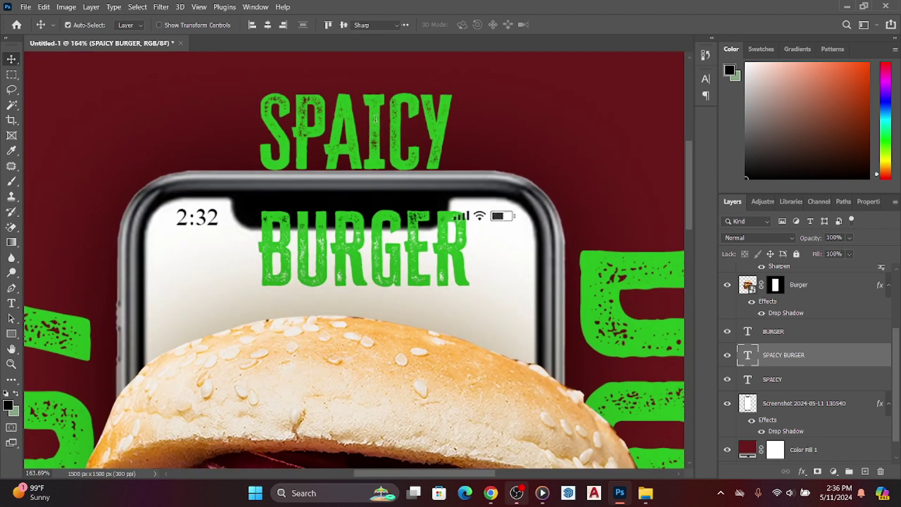
pyautogui.doubleClick(376, 120)
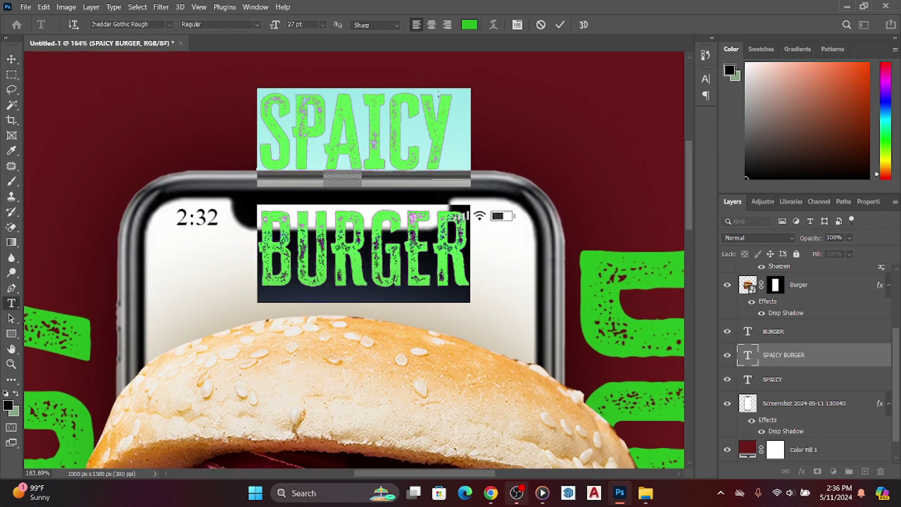
pyautogui.click(705, 79)
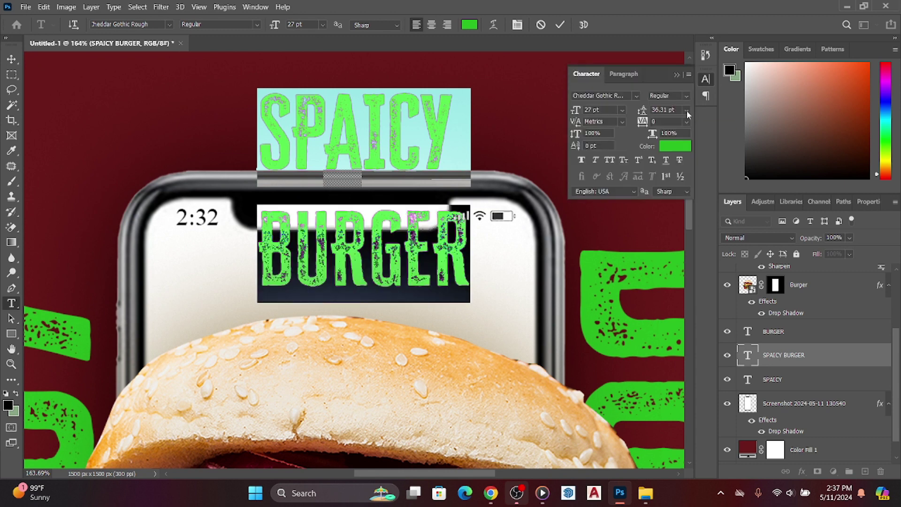
pyautogui.click(686, 111)
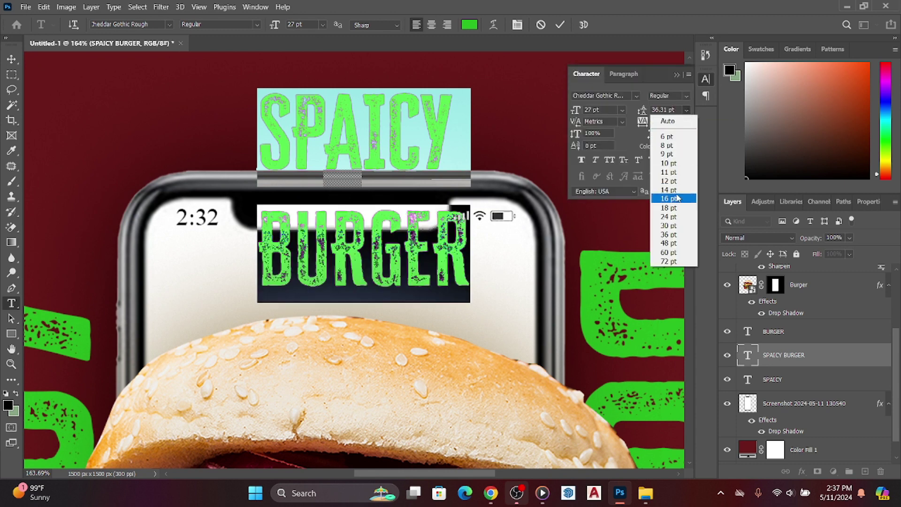
pyautogui.click(669, 217)
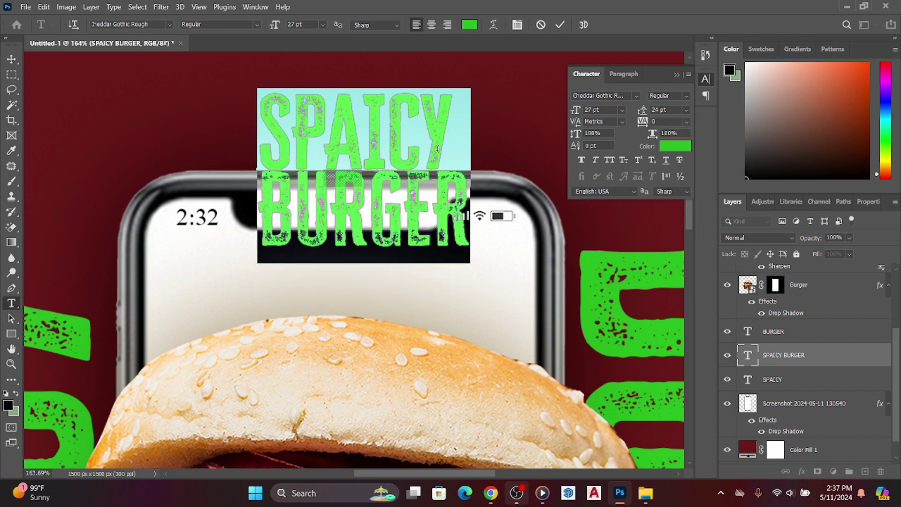
pyautogui.moveTo(275, 25); pyautogui.dragTo(261, 29)
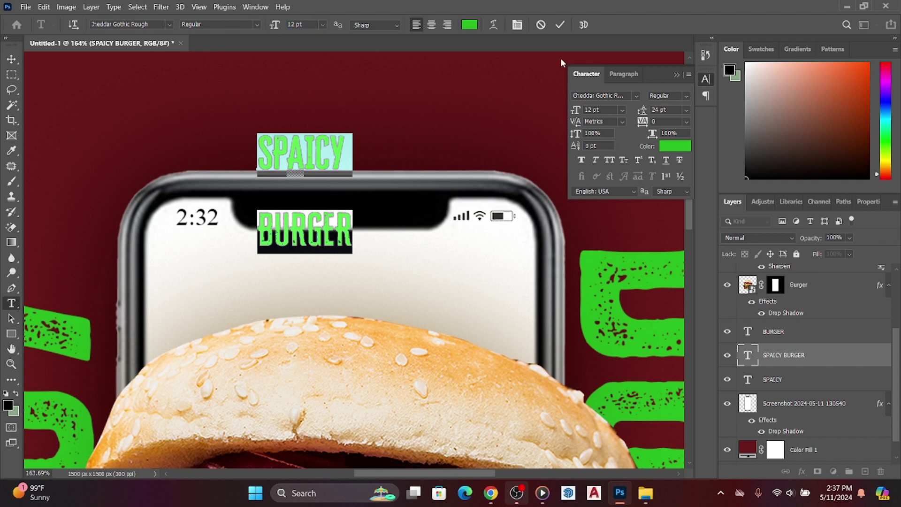
pyautogui.click(686, 110)
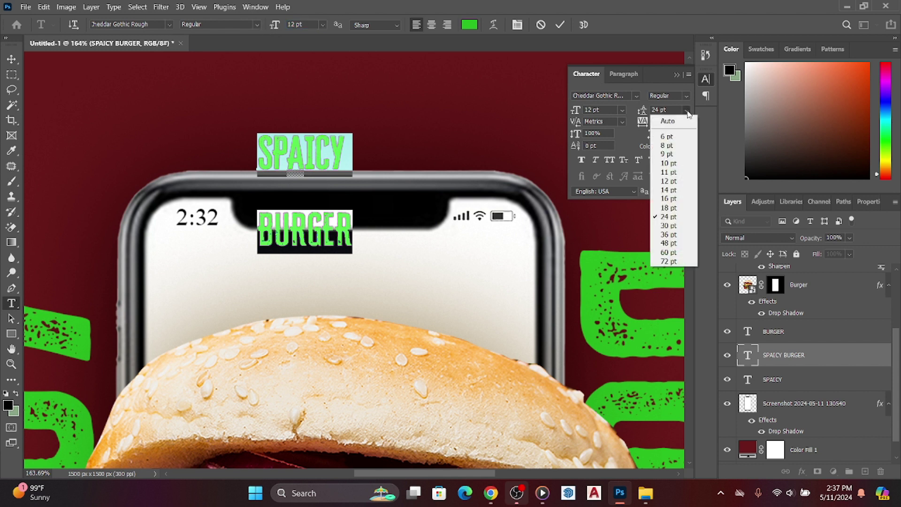
pyautogui.click(676, 199)
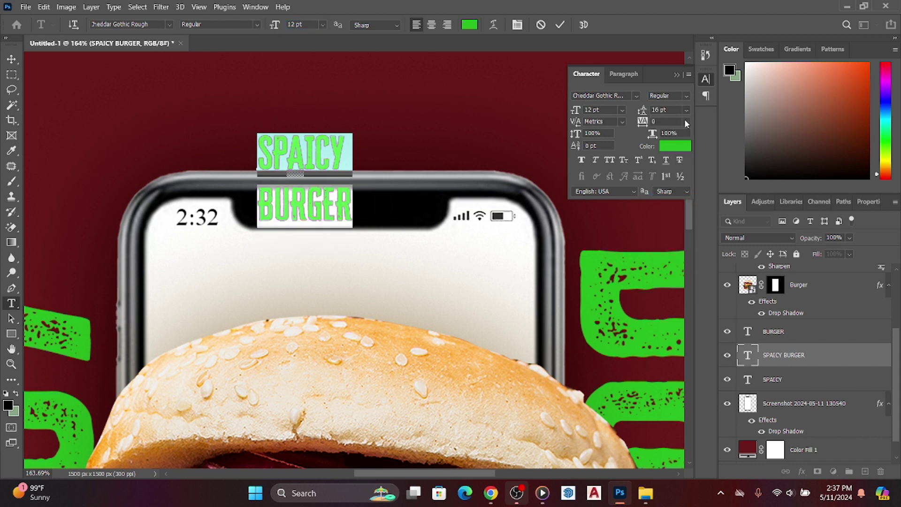
pyautogui.click(686, 109)
pyautogui.click(677, 191)
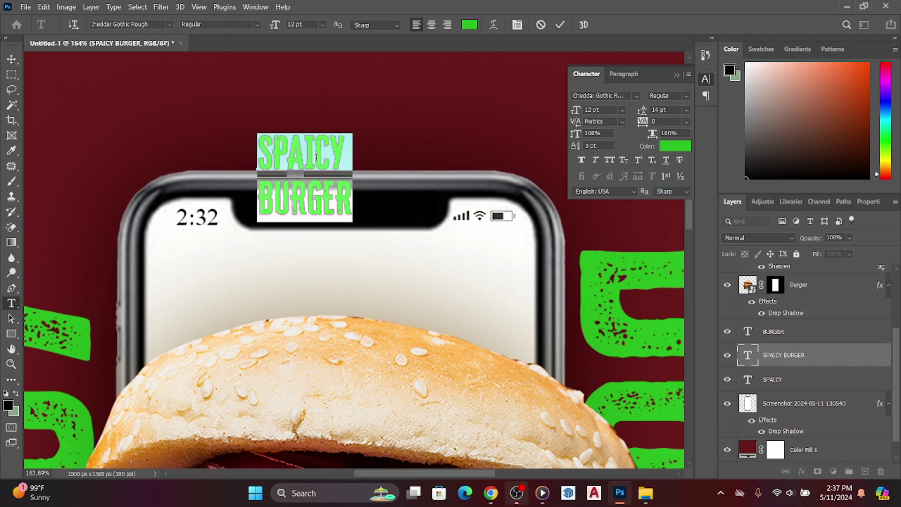
pyautogui.click(560, 24)
# Step: Move the SPAICY BURGER text onto the phone screen and tighten its leading to 10 pt
pyautogui.press('v')
pyautogui.moveTo(309, 159); pyautogui.dragTo(343, 257)
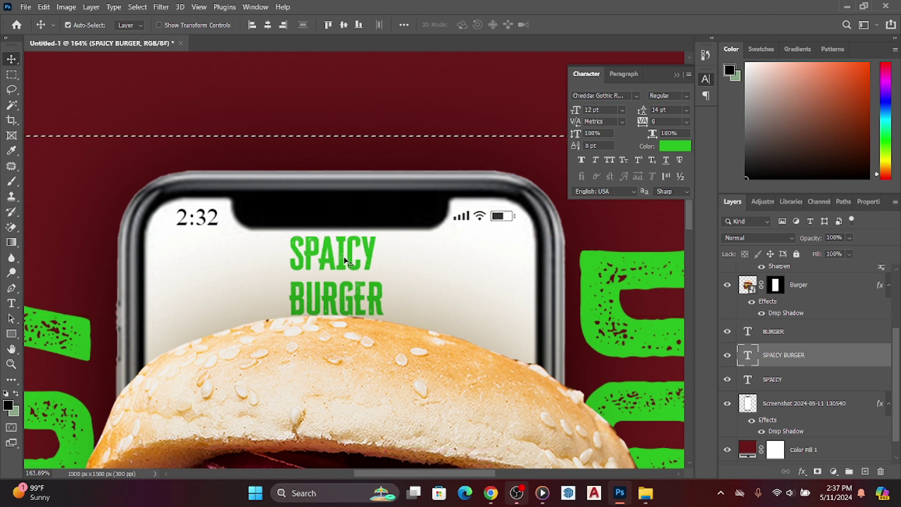
pyautogui.doubleClick(348, 257)
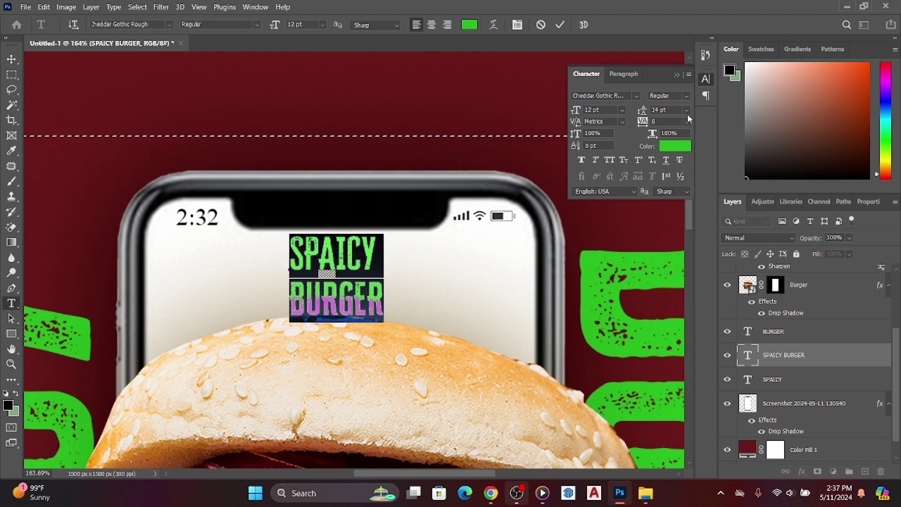
pyautogui.click(687, 112)
pyautogui.click(678, 163)
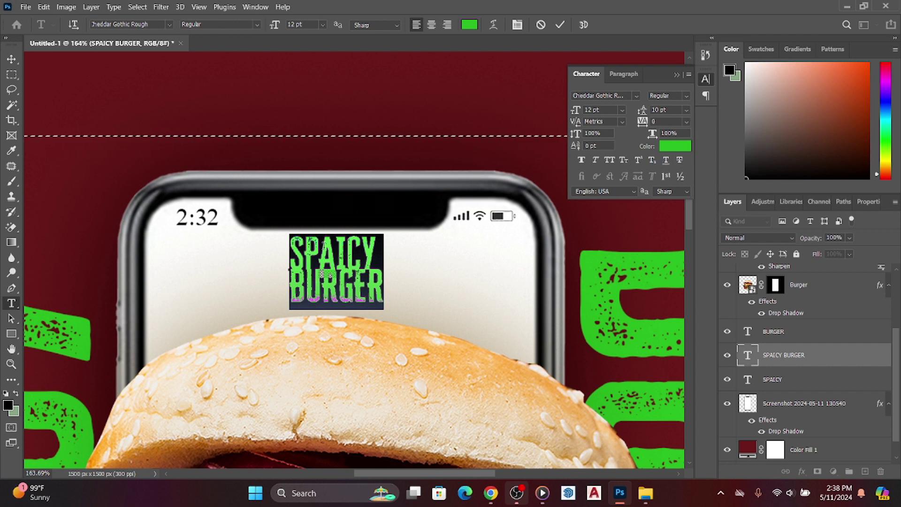
pyautogui.click(11, 59)
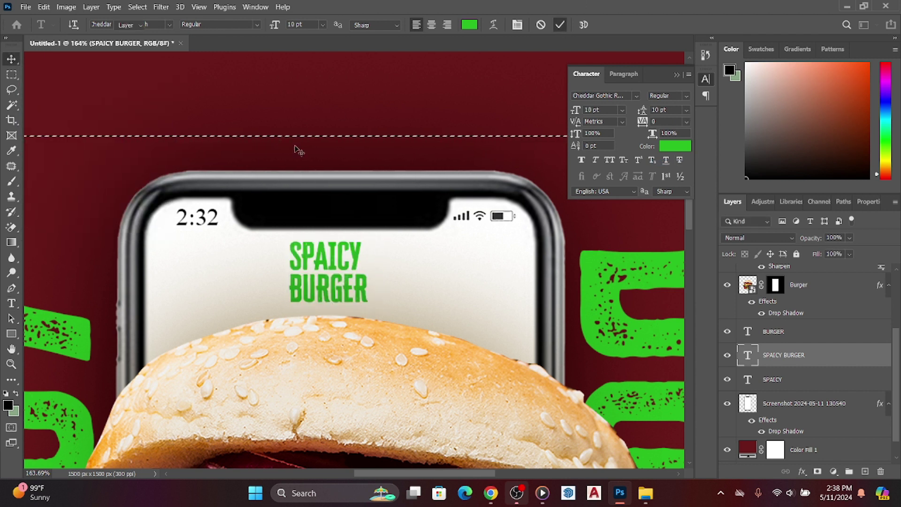
# Step: Centre the SPAICY BURGER text beneath the phone's notch
pyautogui.doubleClick(336, 264)
pyautogui.click(11, 59)
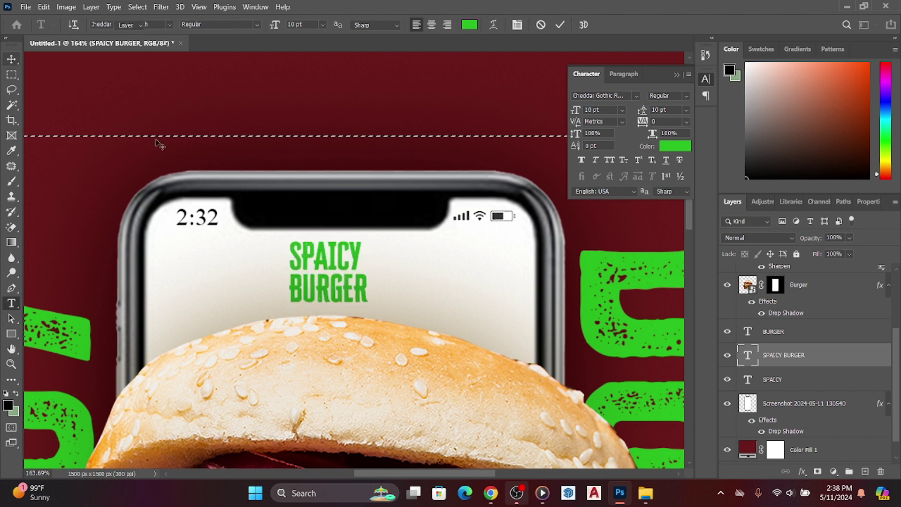
pyautogui.press('ctrl')
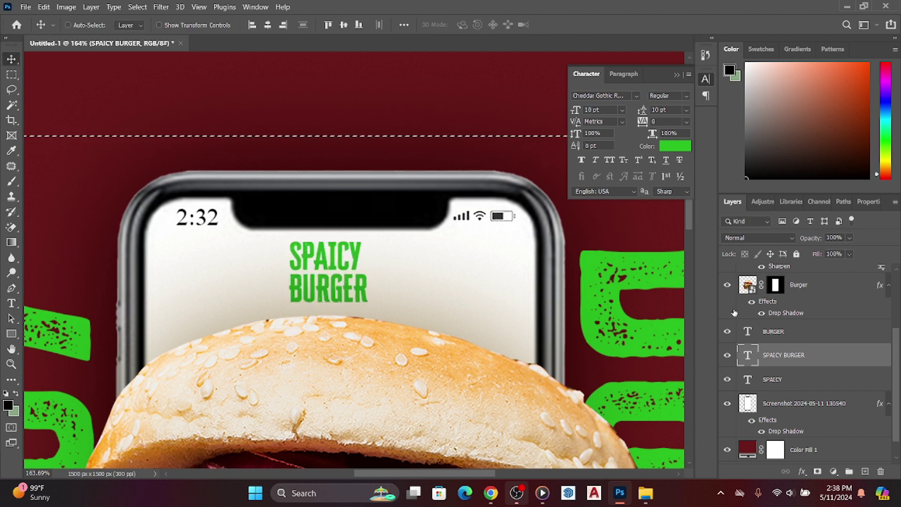
pyautogui.moveTo(340, 267); pyautogui.dragTo(353, 268)
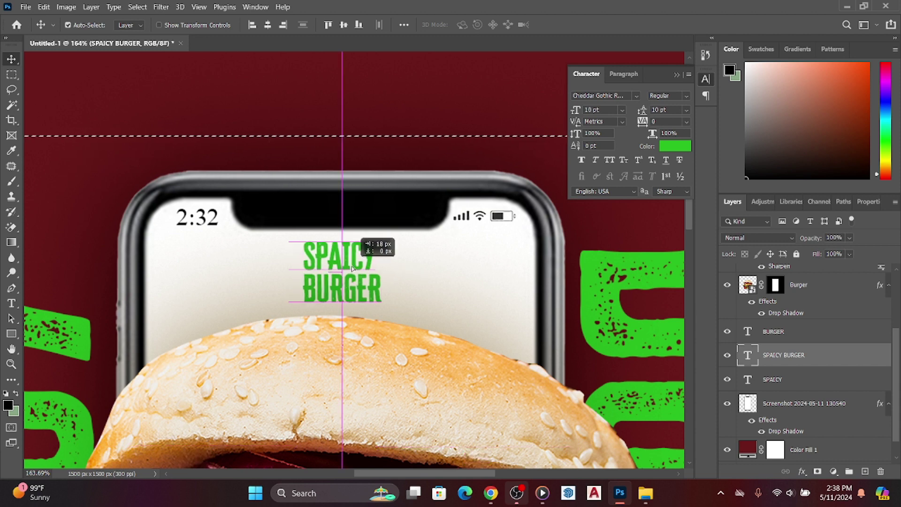
pyautogui.scroll(-2, 353, 268)
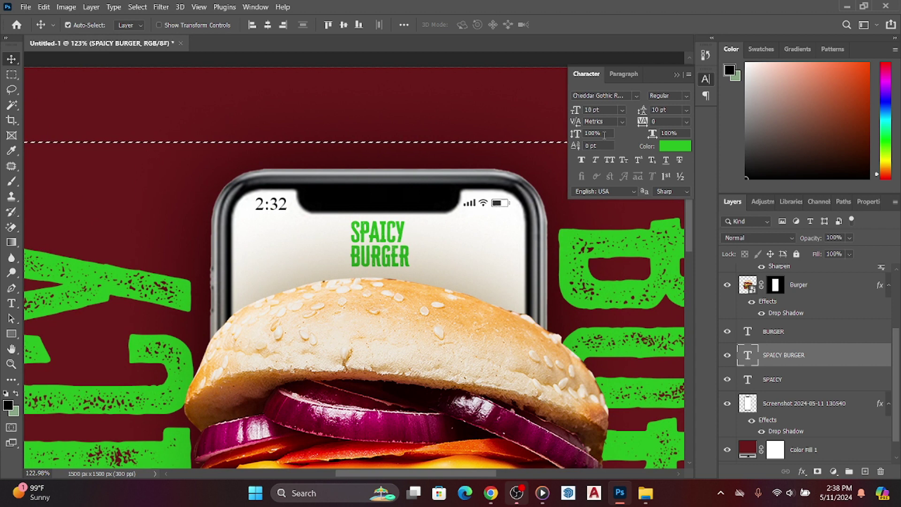
# Step: Recolour the SPAICY BURGER text dark red (6A1A1A)
pyautogui.click(680, 145)
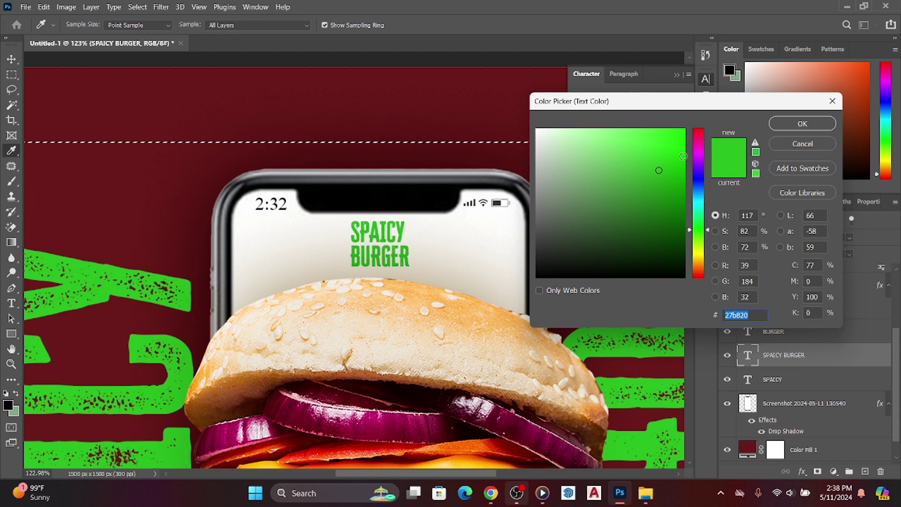
pyautogui.write('6')
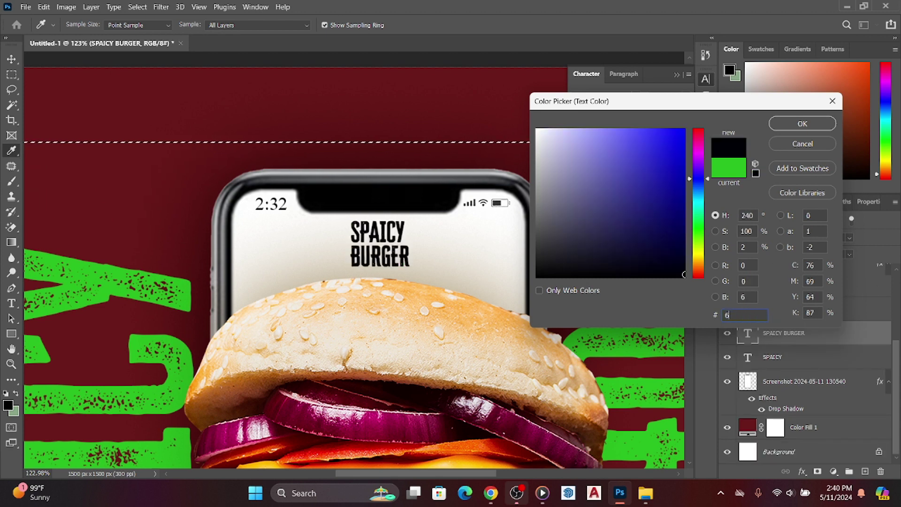
pyautogui.write('A1')
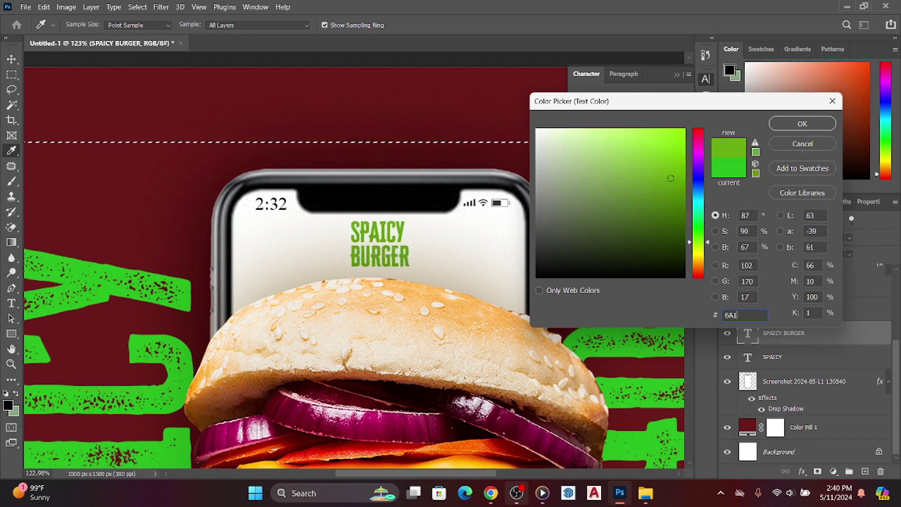
pyautogui.write('A1A')
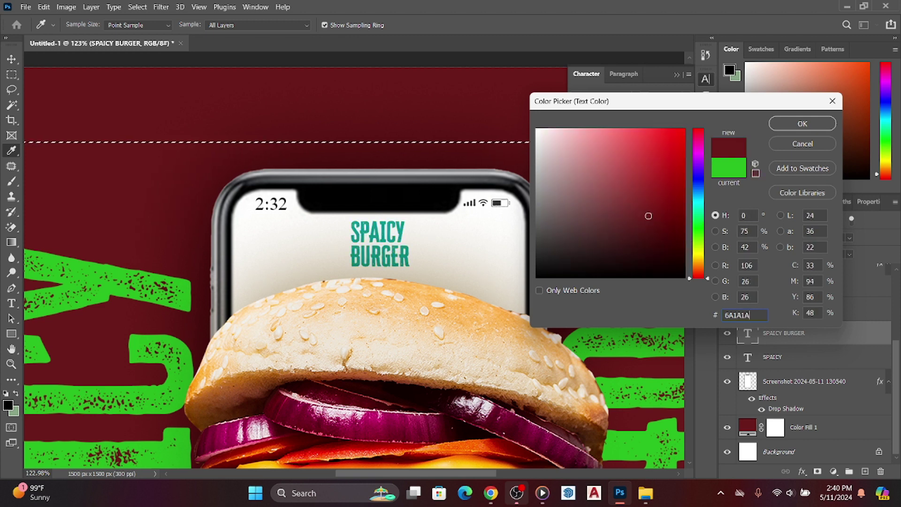
pyautogui.click(801, 126)
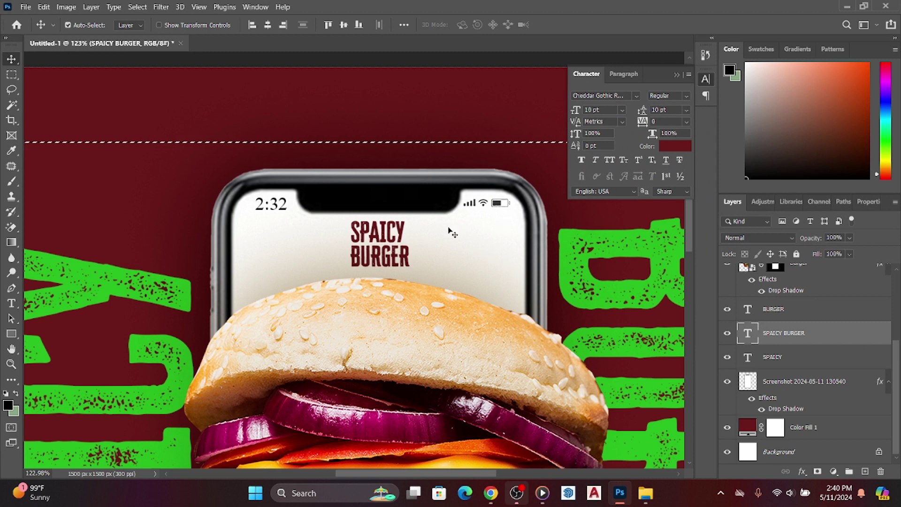
pyautogui.scroll(-3, 468, 218)
pyautogui.scroll(-2, 469, 219)
pyautogui.scroll(-2, 473, 282)
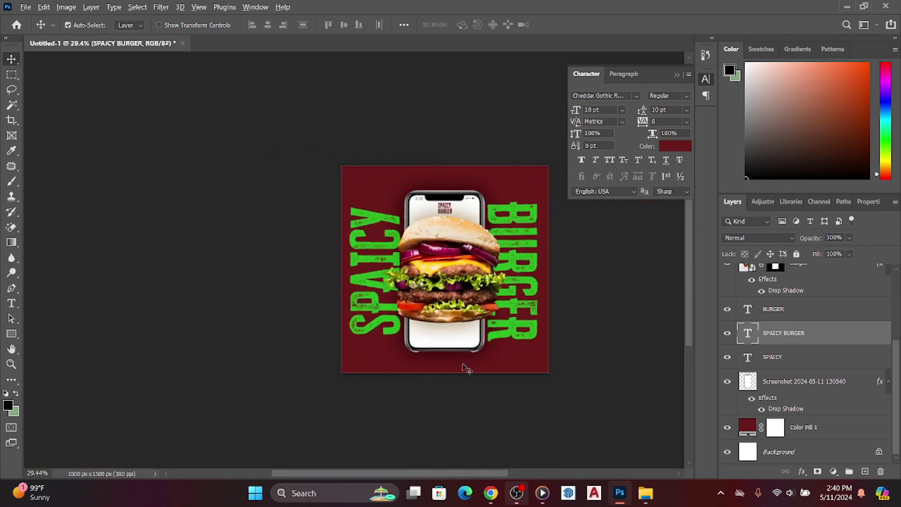
# Step: Collapse the Character panel
pyautogui.scroll(1, 466, 359)
pyautogui.scroll(1, 565, 223)
pyautogui.scroll(2, 565, 224)
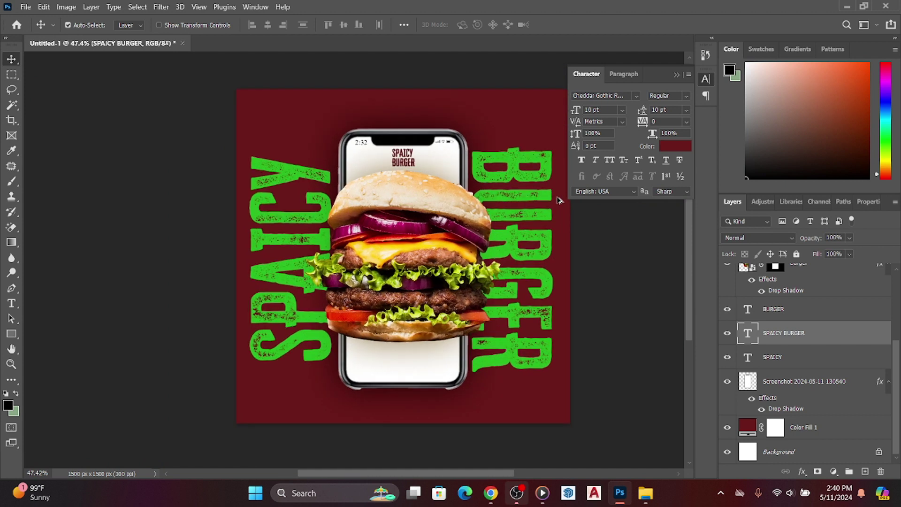
pyautogui.click(679, 74)
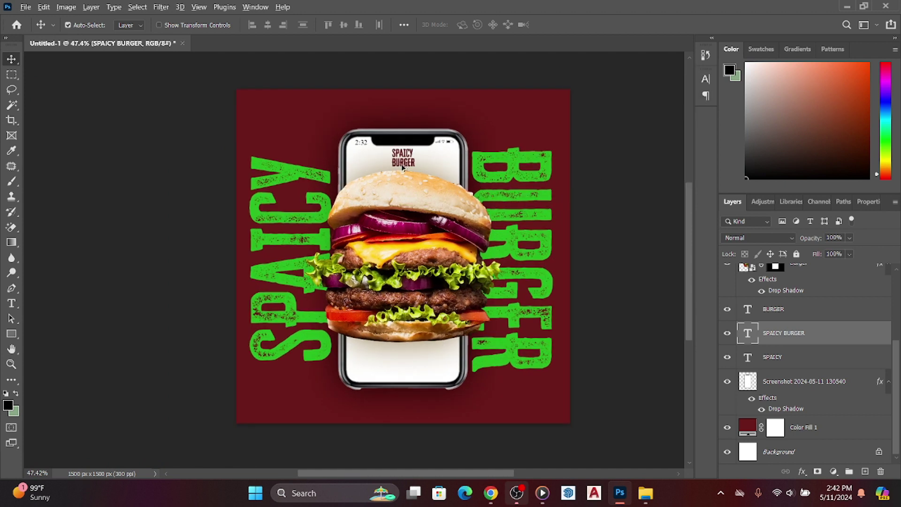
pyautogui.scroll(5, 402, 167)
pyautogui.scroll(8, 403, 166)
# Step: Duplicate the SPAICY BURGER text, move the copy to the phone's bottom and retype it as CALL US
pyautogui.hotkey('ctrl', 'j')
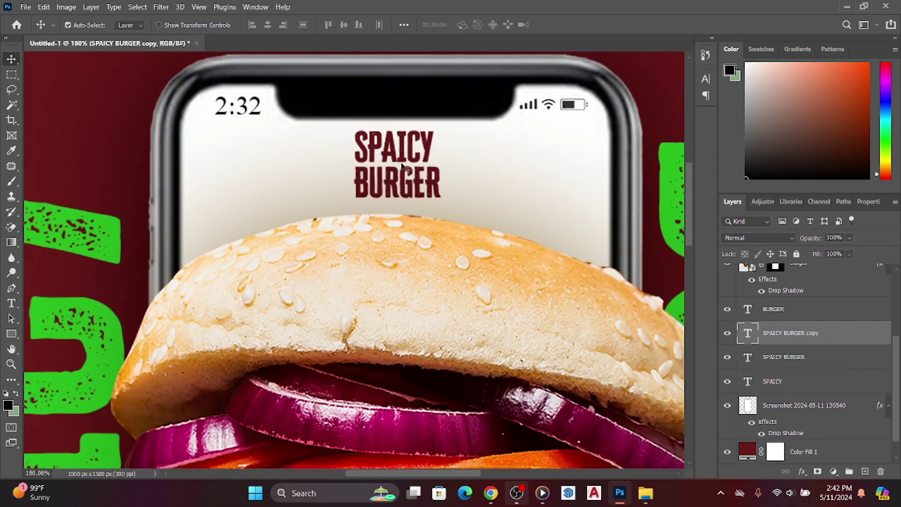
pyautogui.moveTo(404, 156); pyautogui.dragTo(461, 398)
pyautogui.scroll(-10, 535, 192)
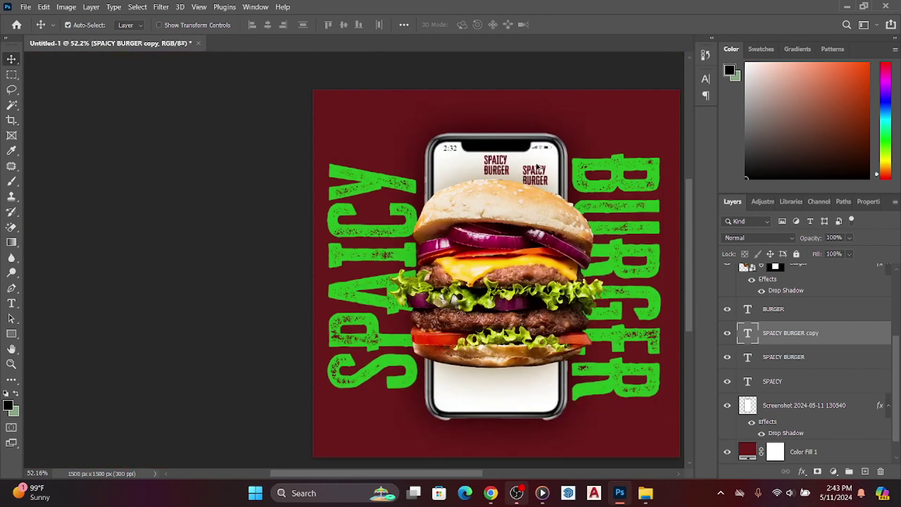
pyautogui.scroll(5, 461, 398)
pyautogui.scroll(5, 461, 398)
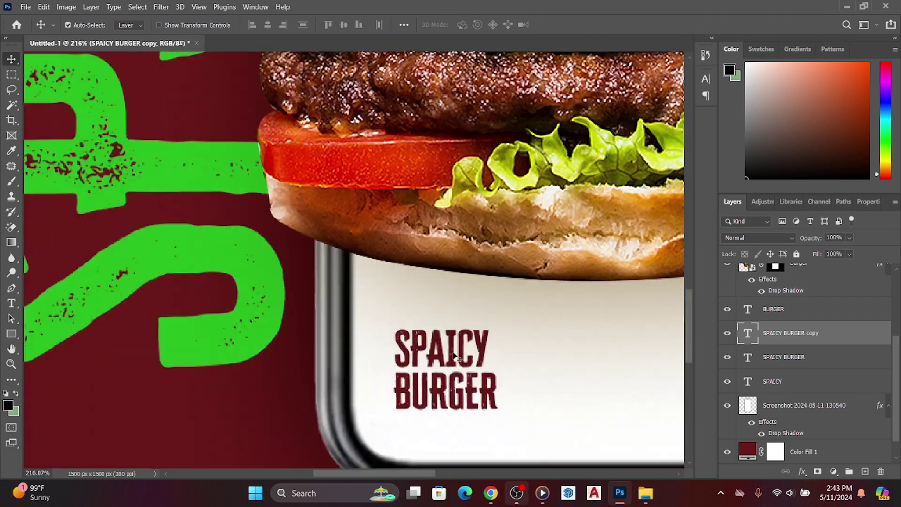
pyautogui.doubleClick(457, 349)
pyautogui.write('CALL')
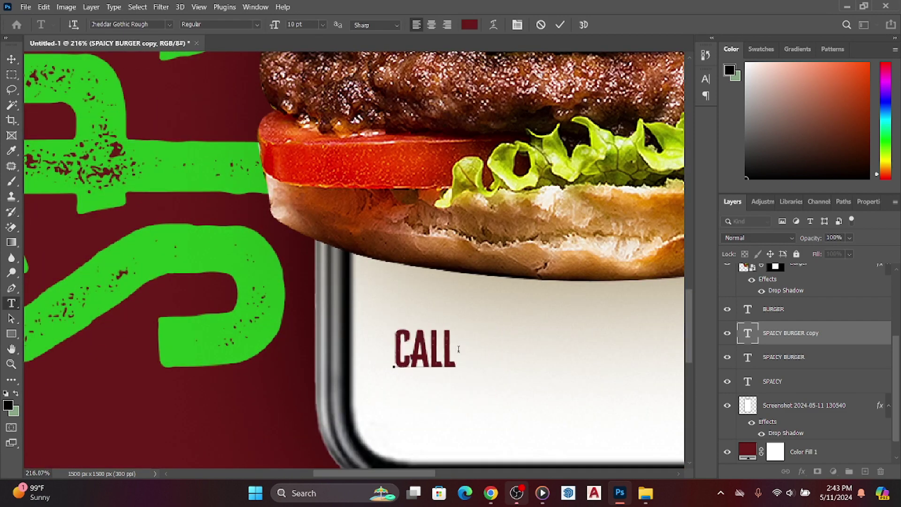
pyautogui.write(' US')
pyautogui.hotkey('ctrl', 'Return')
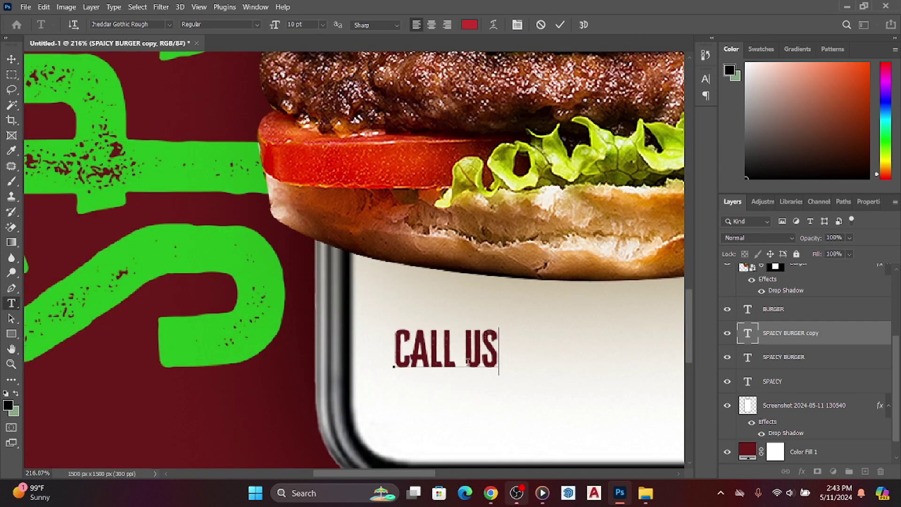
# Step: Recolour the CALL US text red (C82121) and shift it up and left
pyautogui.click(464, 356)
pyautogui.moveTo(464, 352); pyautogui.dragTo(380, 351)
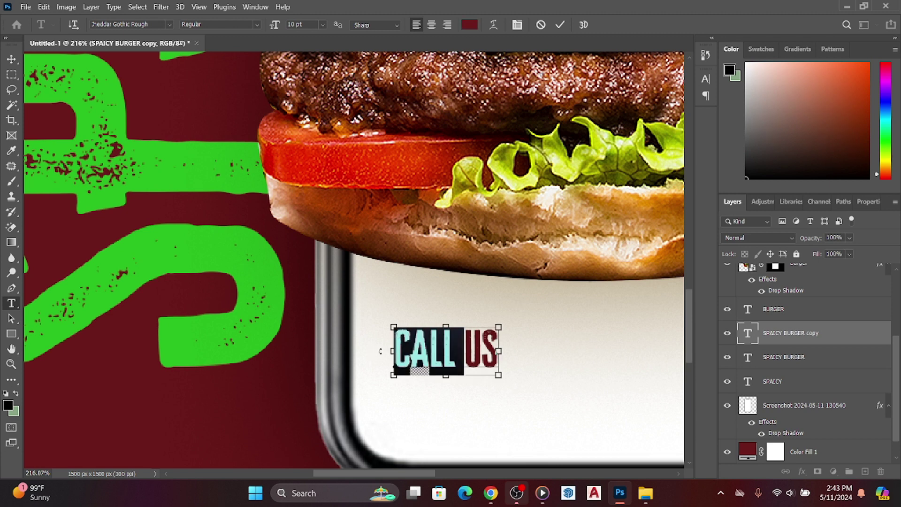
pyautogui.hotkey('ctrl', 'a')
pyautogui.click(470, 25)
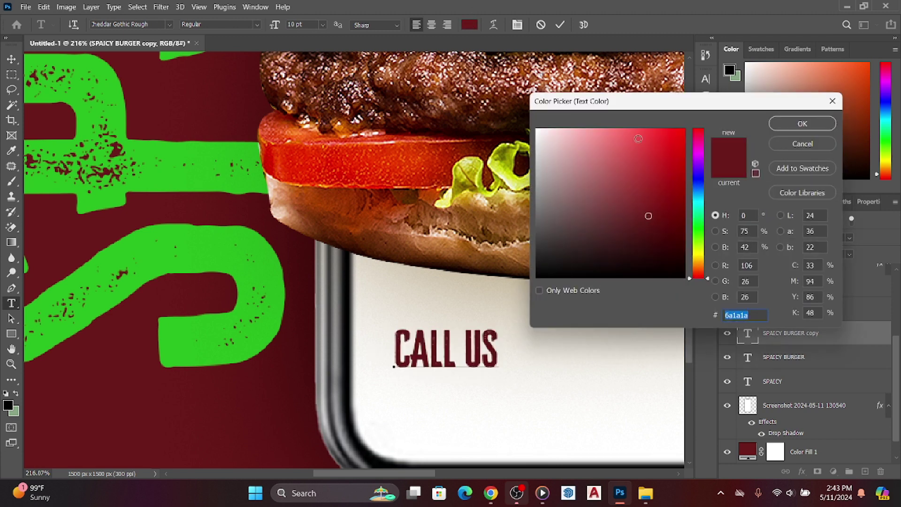
pyautogui.click(658, 149)
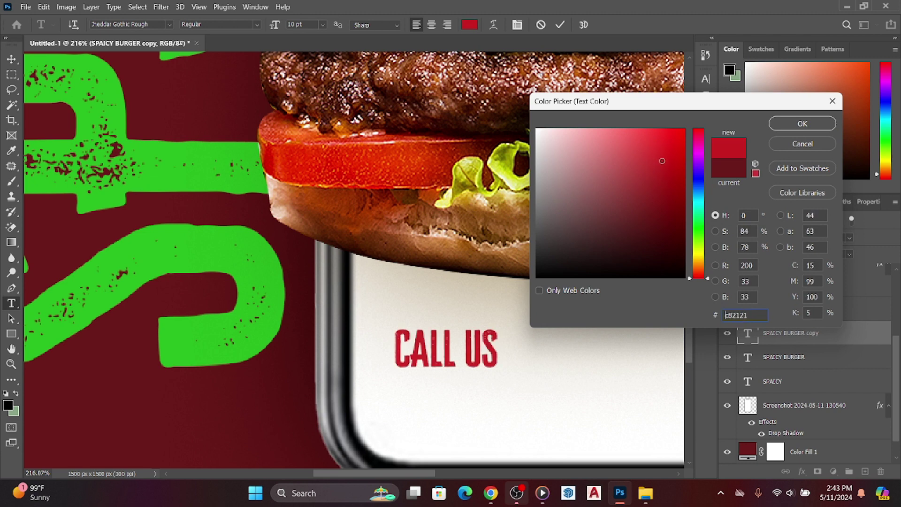
pyautogui.click(798, 124)
pyautogui.scroll(-2, 324, 225)
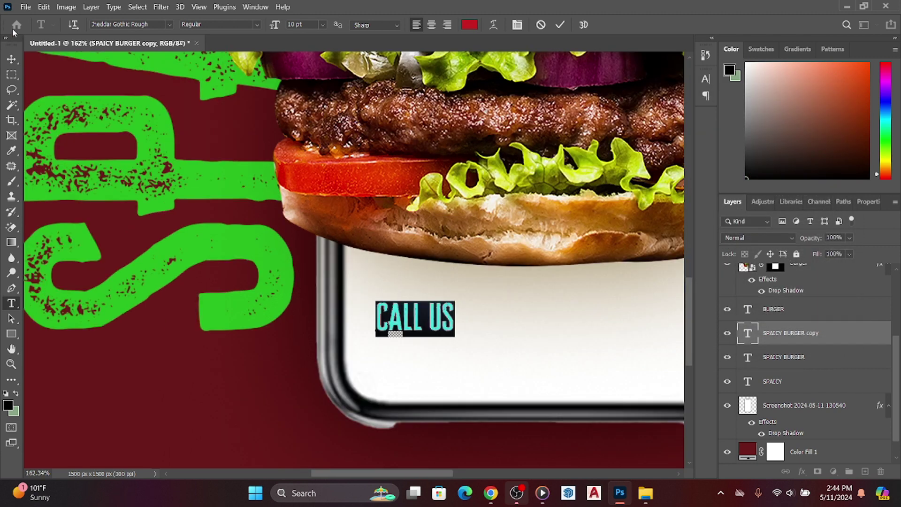
pyautogui.click(11, 58)
pyautogui.moveTo(439, 323); pyautogui.dragTo(432, 294)
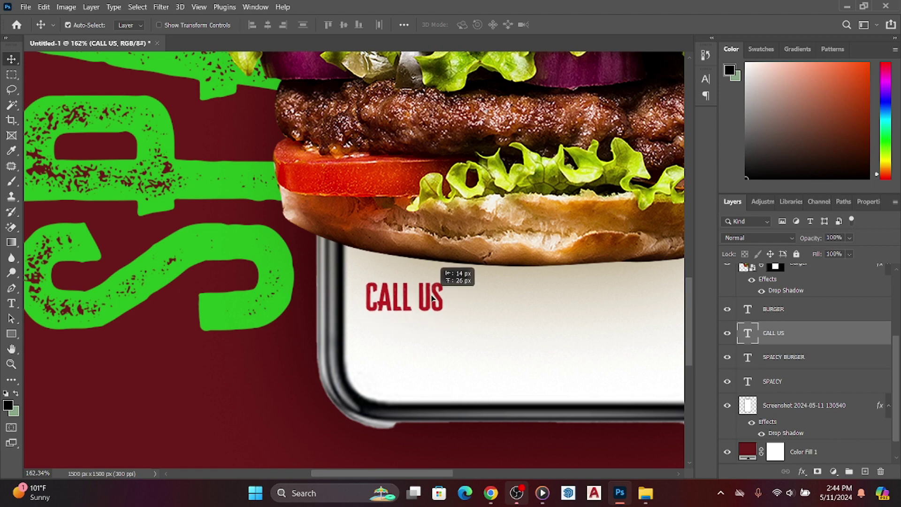
# Step: Alt-drag a copy of the 2:32 clock text below CALL US
pyautogui.scroll(-2, 432, 296)
pyautogui.scroll(-3, 431, 296)
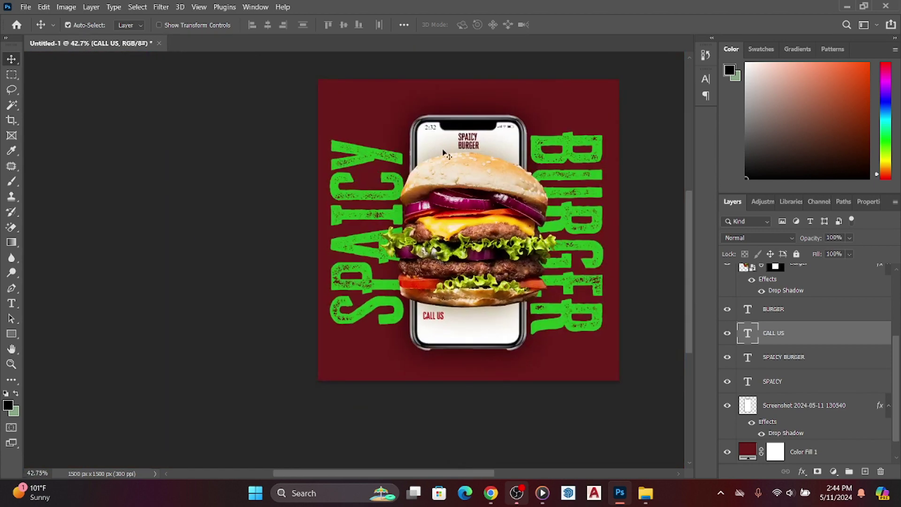
pyautogui.scroll(4, 434, 127)
pyautogui.moveTo(434, 127); pyautogui.dragTo(439, 426)
pyautogui.scroll(-2, 437, 197)
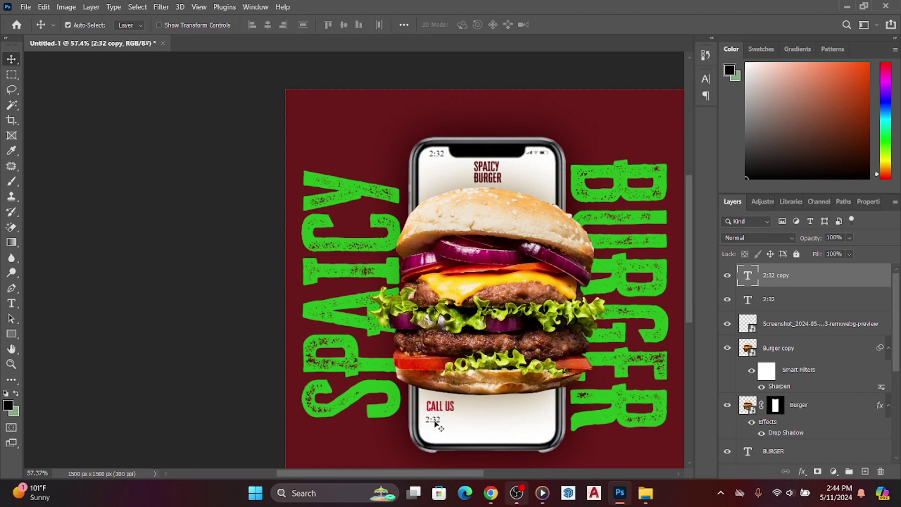
pyautogui.scroll(5, 488, 432)
pyautogui.scroll(-1, 492, 432)
pyautogui.moveTo(308, 336); pyautogui.dragTo(310, 336)
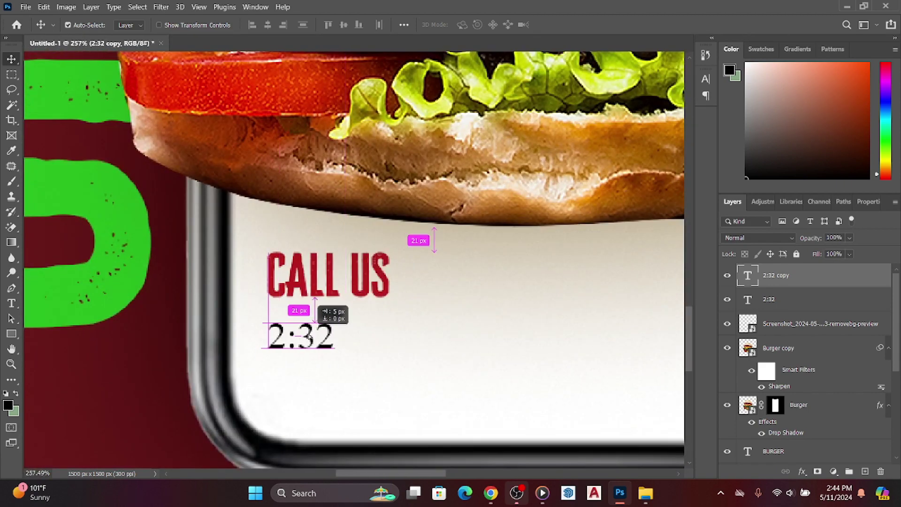
pyautogui.doubleClick(310, 336)
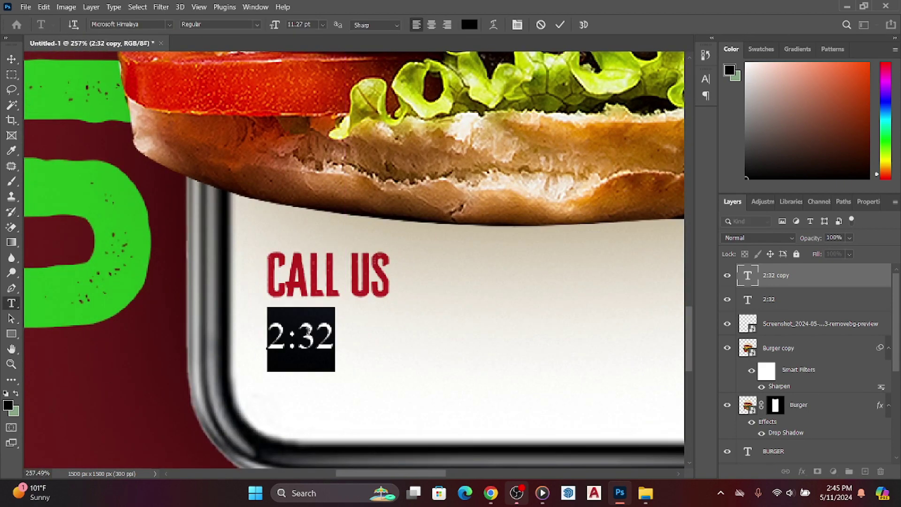
pyautogui.write('+911-99-22-222')
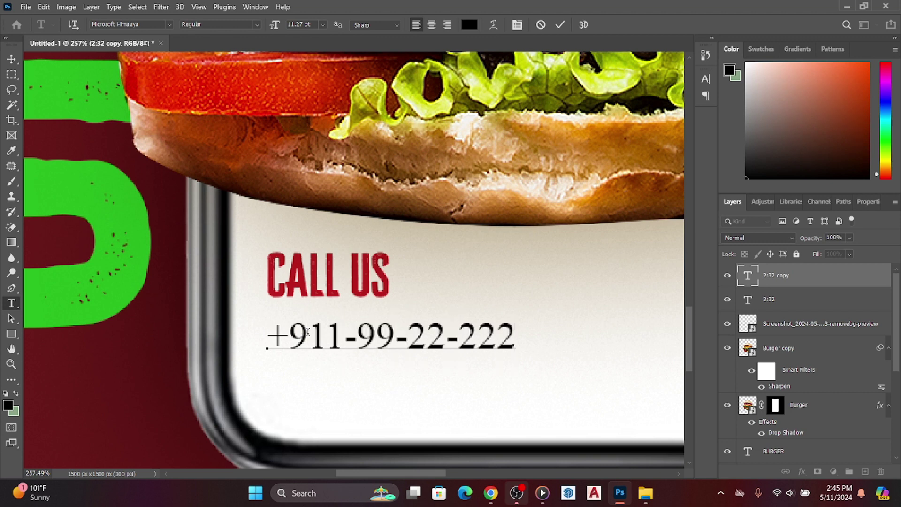
# Step: Delete the hyphens from the phone number and commit the edit
pyautogui.scroll(-5, 447, 309)
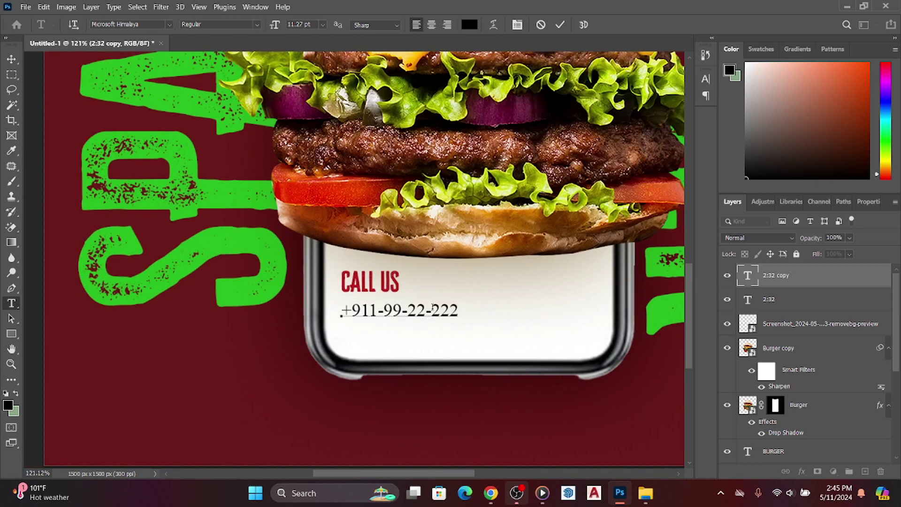
pyautogui.press('ctrl')
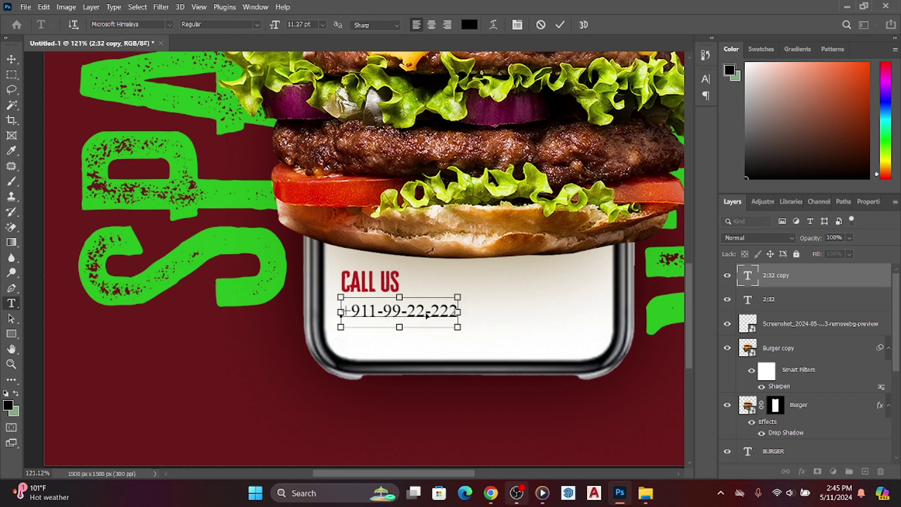
pyautogui.hotkey('ctrl', 'a')
pyautogui.click(436, 313)
pyautogui.click(402, 312)
pyautogui.press('BackSpace')
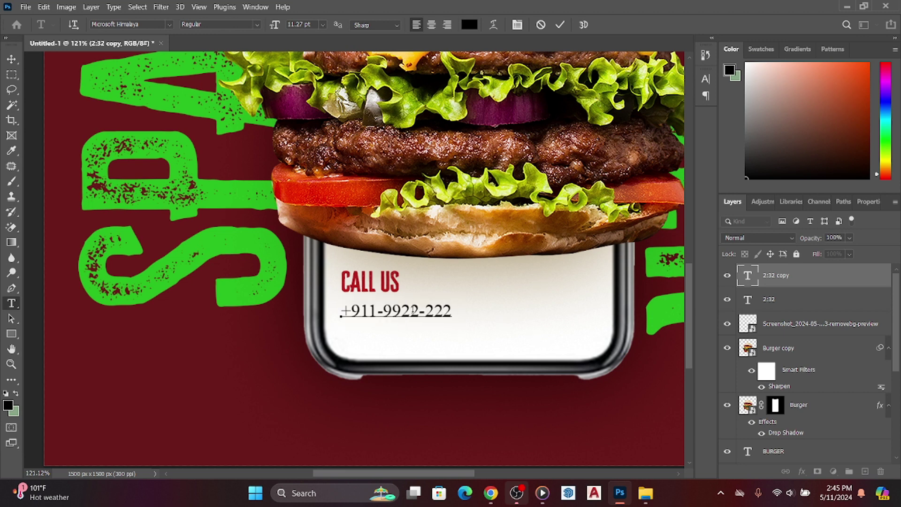
pyautogui.click(421, 313)
pyautogui.press('BackSpace')
pyautogui.click(379, 312)
pyautogui.press('BackSpace')
pyautogui.press('BackSpace')
pyautogui.press('BackSpace')
pyautogui.hotkey('ctrl', 'Return')
# Step: Enlarge the phone number with Free Transform and nudge it left and up
pyautogui.scroll(3, 444, 316)
pyautogui.hotkey('ctrl', 't')
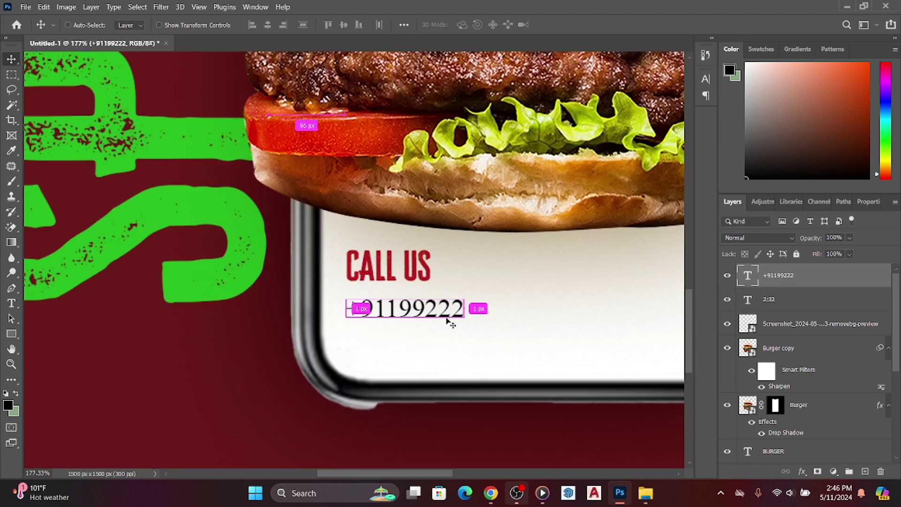
pyautogui.moveTo(465, 299); pyautogui.dragTo(483, 285)
pyautogui.press('Return')
pyautogui.hotkey('shift', 'Left')
pyautogui.press('Left')
pyautogui.press('Left')
pyautogui.press('Left')
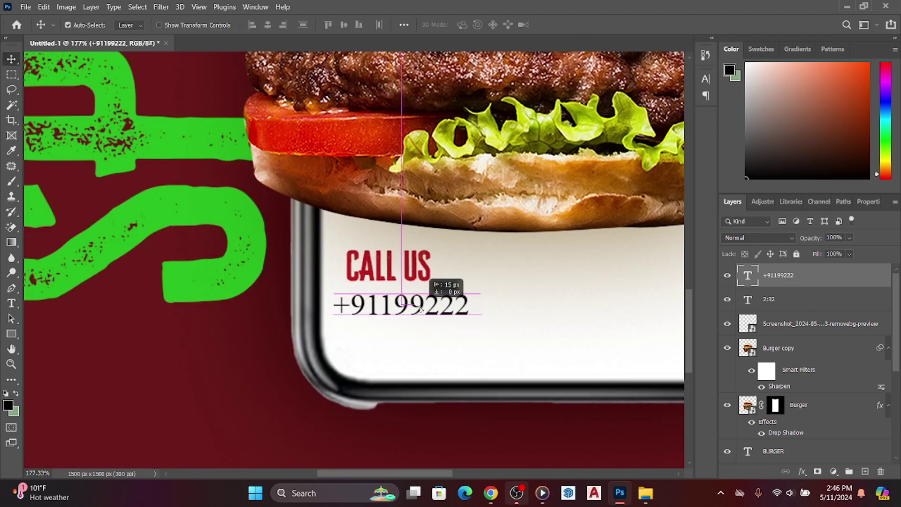
pyautogui.press('Up')
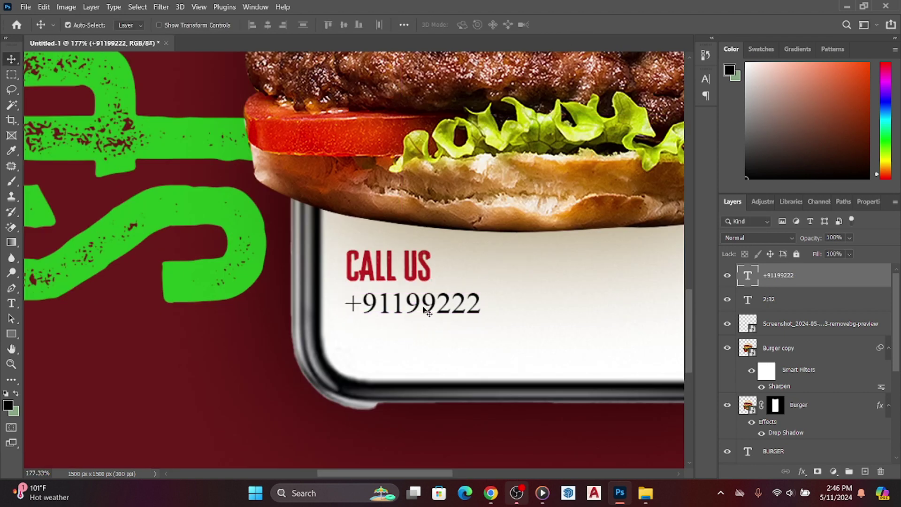
pyautogui.press('Up')
pyautogui.press('Up')
pyautogui.scroll(-2, 417, 310)
pyautogui.scroll(-2, 408, 300)
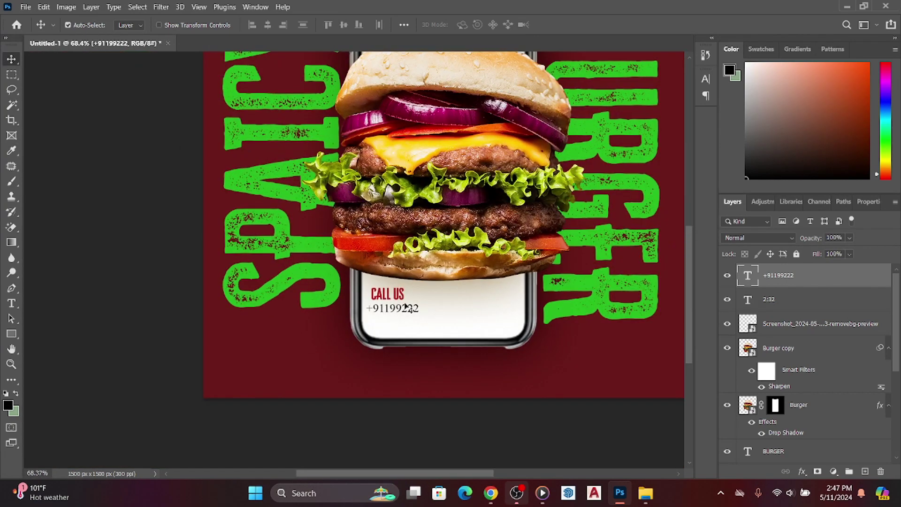
pyautogui.scroll(2, 399, 286)
pyautogui.scroll(2, 393, 277)
# Step: Align the CALL US text directly above the phone number
pyautogui.click(393, 277)
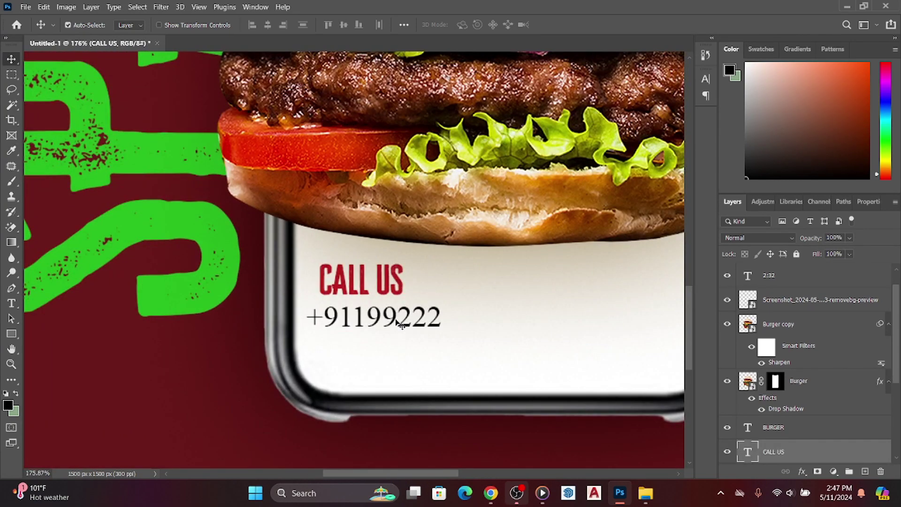
pyautogui.moveTo(399, 323); pyautogui.dragTo(399, 333)
pyautogui.moveTo(388, 286)
pyautogui.mouseDown()
pyautogui.moveTo(376, 298)
pyautogui.moveTo(396, 296)
pyautogui.mouseUp()
pyautogui.scroll(-3, 396, 296)
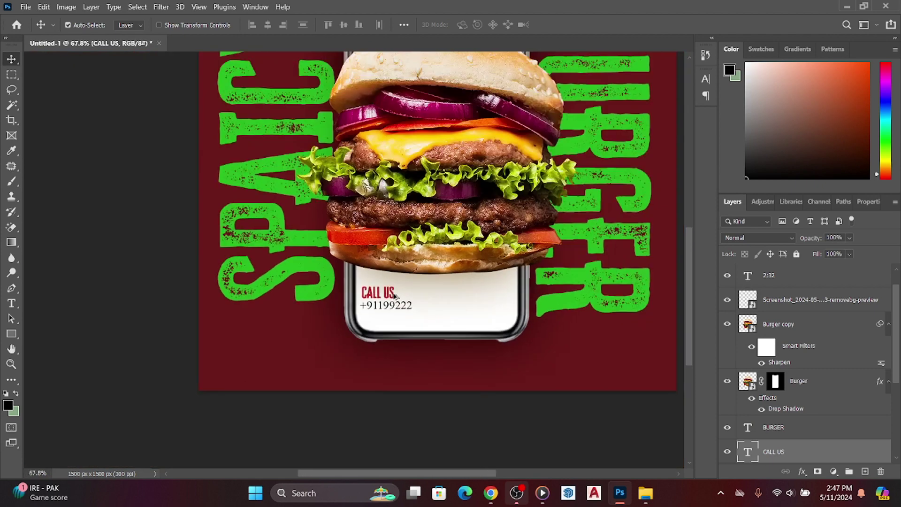
pyautogui.scroll(1, 438, 310)
pyautogui.scroll(1, 440, 324)
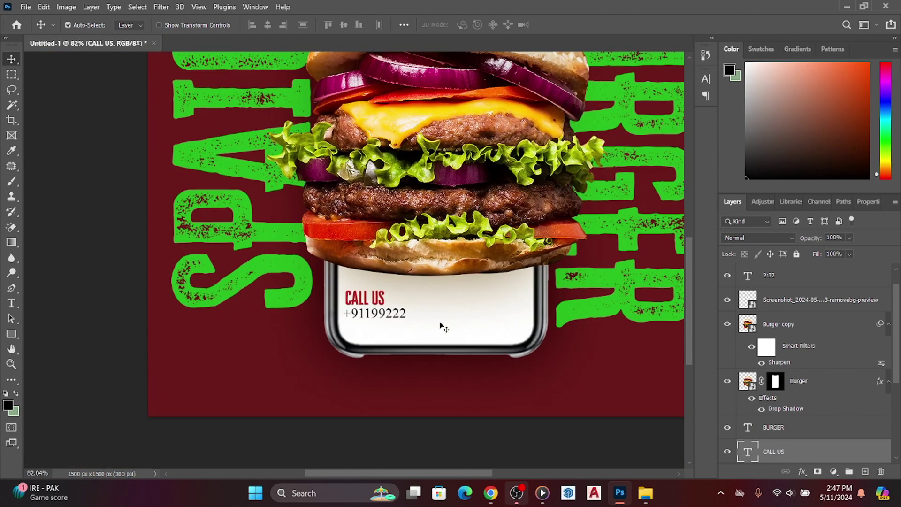
pyautogui.scroll(1, 434, 324)
pyautogui.scroll(1, 429, 338)
# Step: Set the phone number to Cheddar Gothic Rough at 10 pt and move it below CALL US
pyautogui.doubleClick(429, 351)
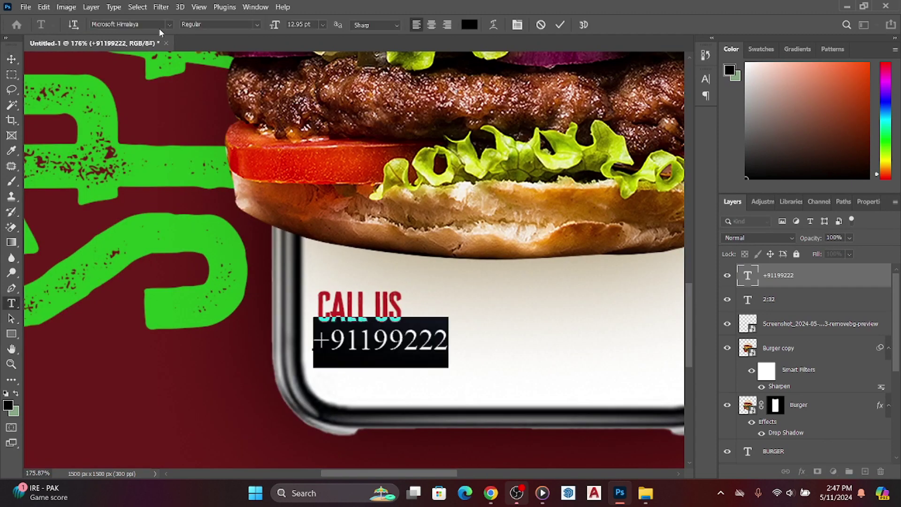
pyautogui.click(168, 25)
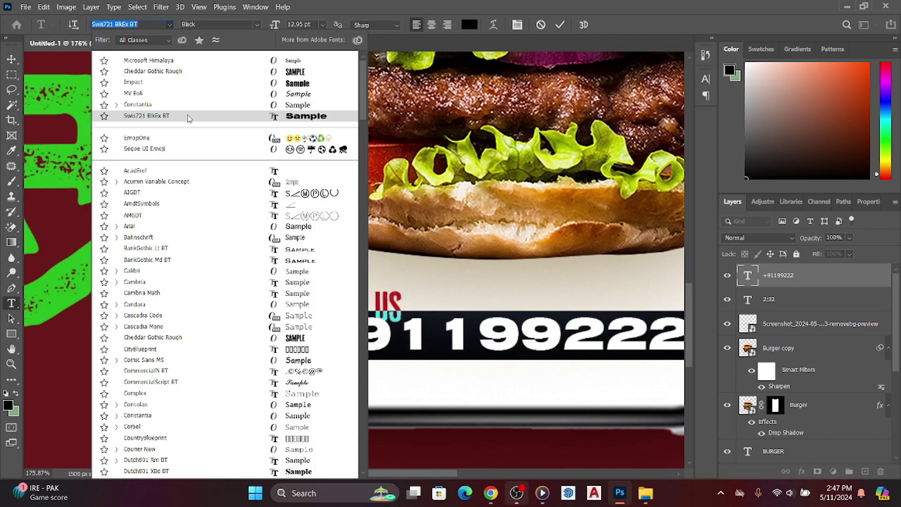
pyautogui.click(193, 71)
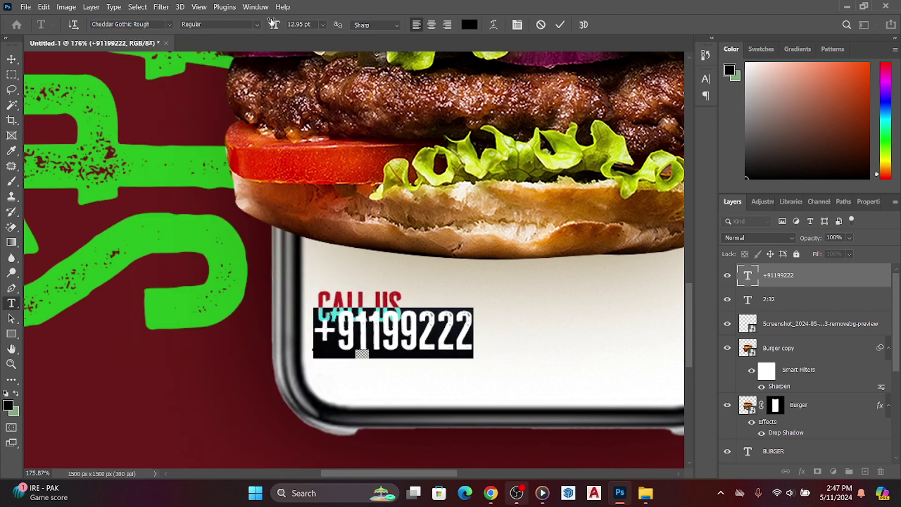
pyautogui.moveTo(274, 26); pyautogui.dragTo(273, 27)
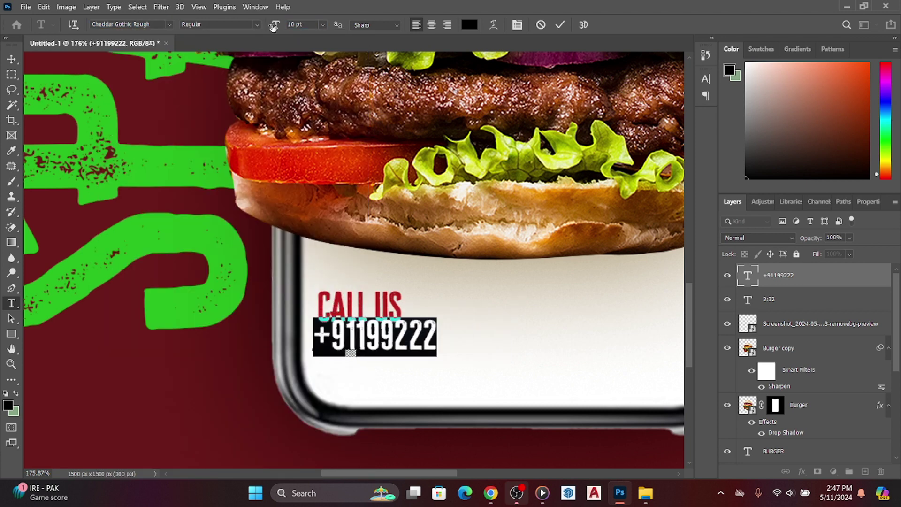
pyautogui.click(559, 25)
pyautogui.click(11, 59)
pyautogui.moveTo(396, 345); pyautogui.dragTo(391, 353)
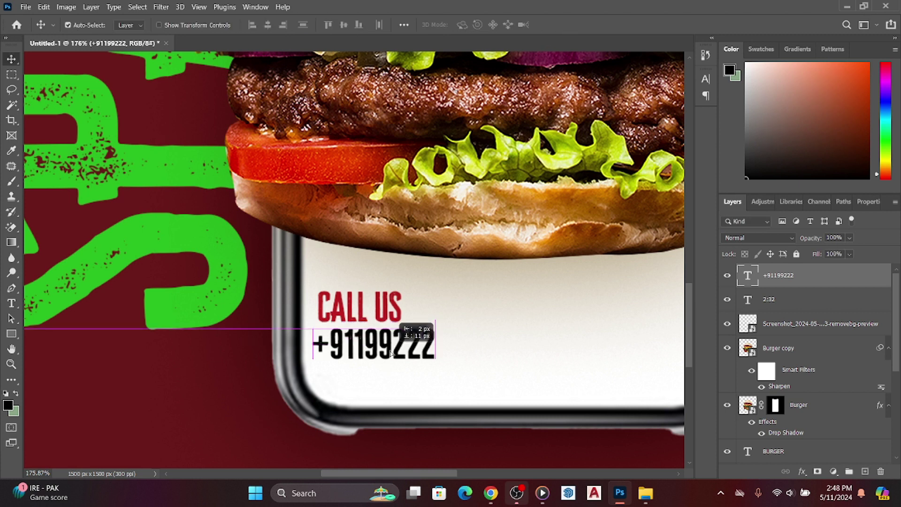
# Step: Insert a hyphen into the phone number
pyautogui.doubleClick(374, 348)
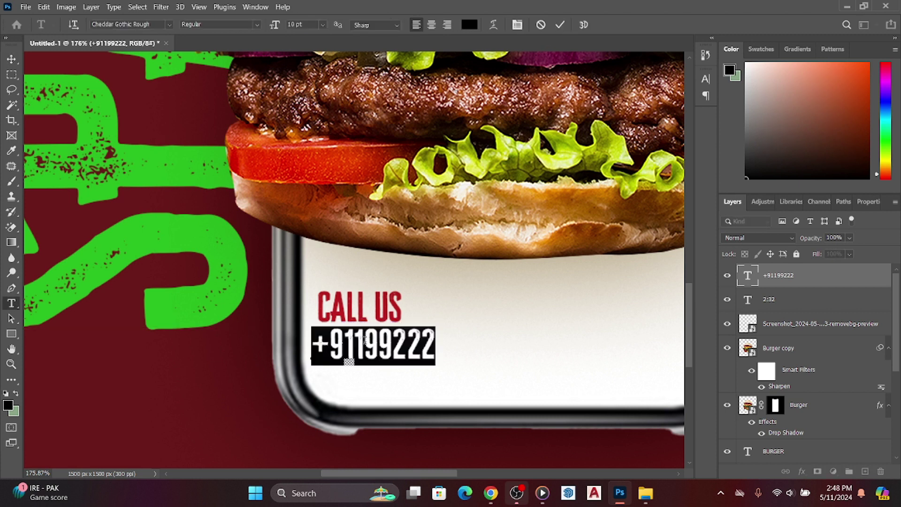
pyautogui.click(366, 338)
pyautogui.write('-')
pyautogui.press('Escape')
pyautogui.press('v')
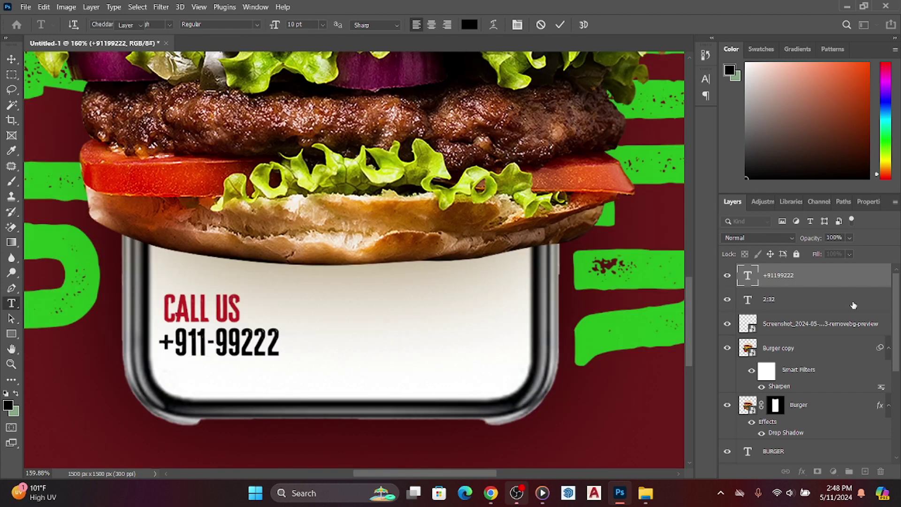
# Step: Select the phone number and CALL US layers together
pyautogui.click(846, 296)
pyautogui.click(844, 279)
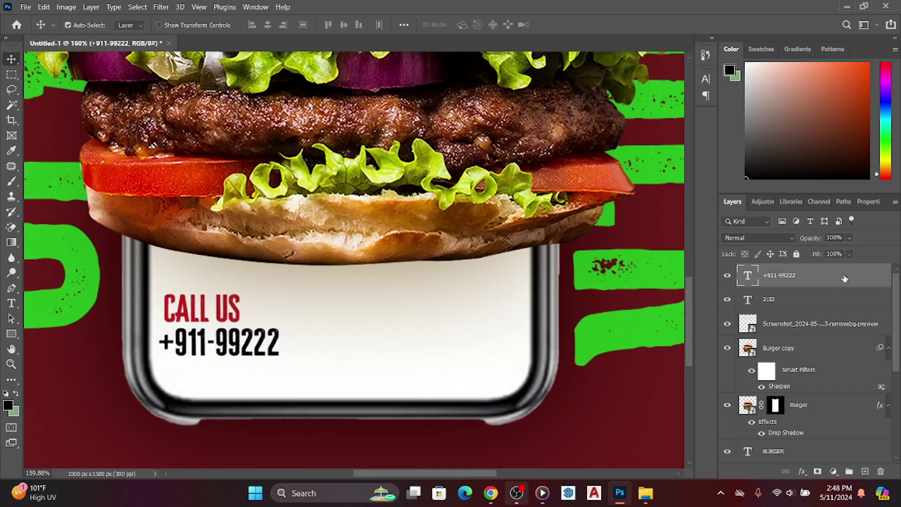
pyautogui.scroll(-2, 840, 302)
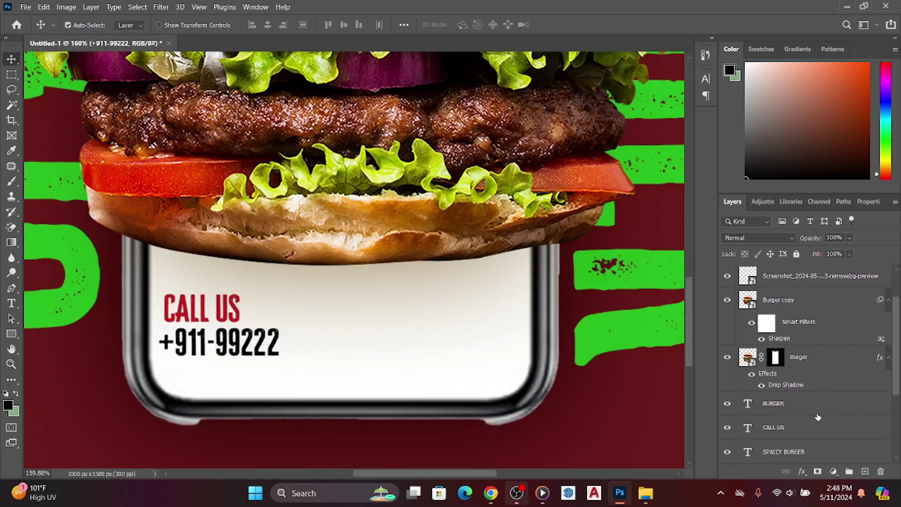
pyautogui.click(801, 431)
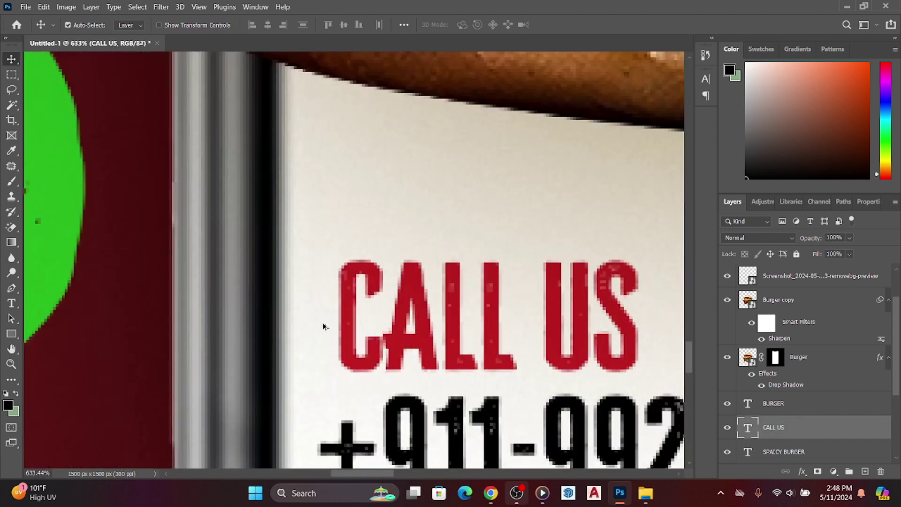
pyautogui.scroll(-3, 305, 322)
pyautogui.scroll(-3, 305, 321)
pyautogui.scroll(2, 825, 325)
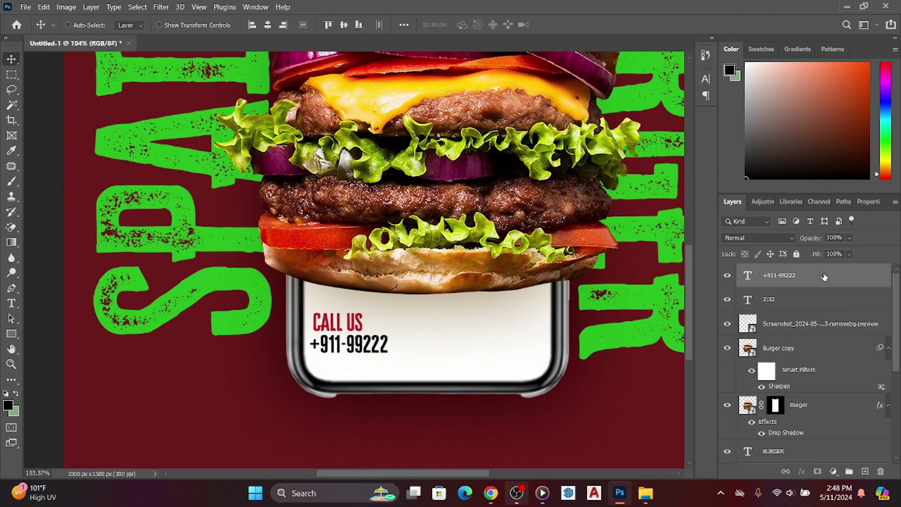
# Step: Duplicate the CALL US and phone number layers and move the copies to the screen's right
pyautogui.hotkey('ctrl', 'j')
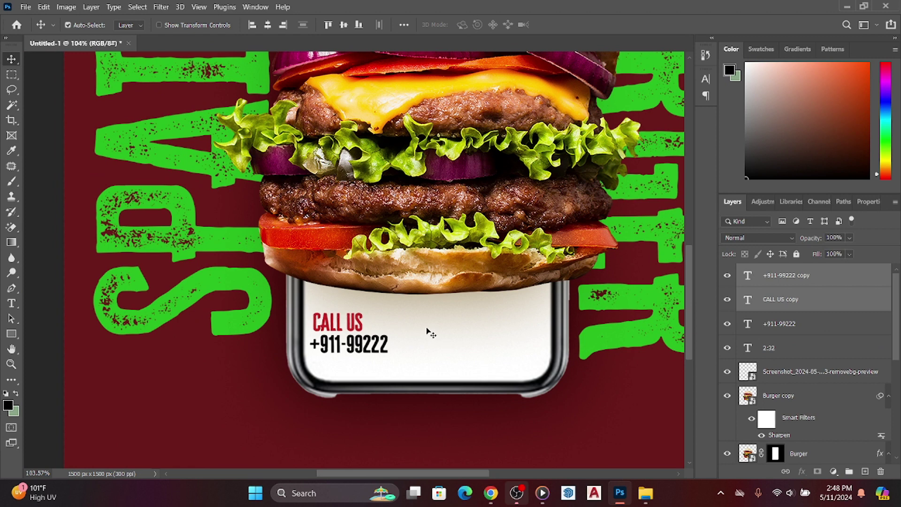
pyautogui.scroll(3, 451, 342)
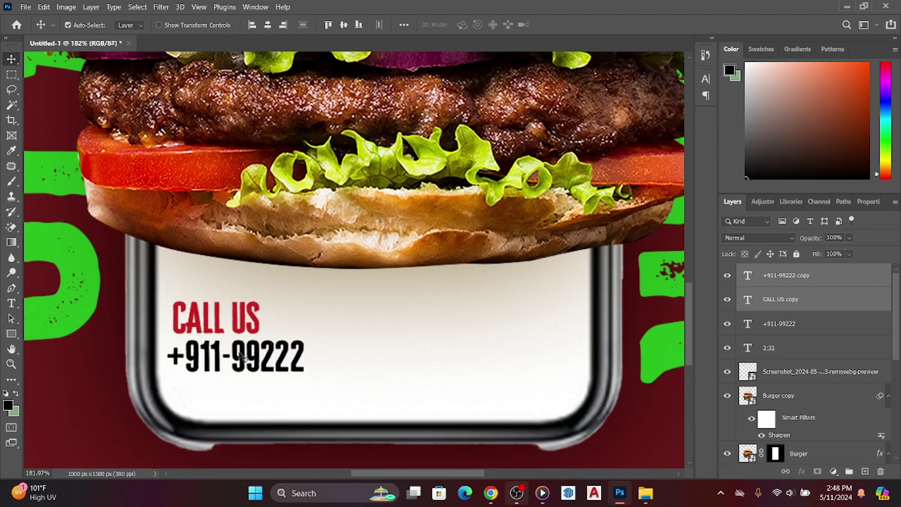
pyautogui.moveTo(242, 359)
pyautogui.mouseDown()
pyautogui.moveTo(531, 358)
pyautogui.moveTo(512, 356)
pyautogui.moveTo(528, 357)
pyautogui.moveTo(520, 355)
pyautogui.mouseUp()
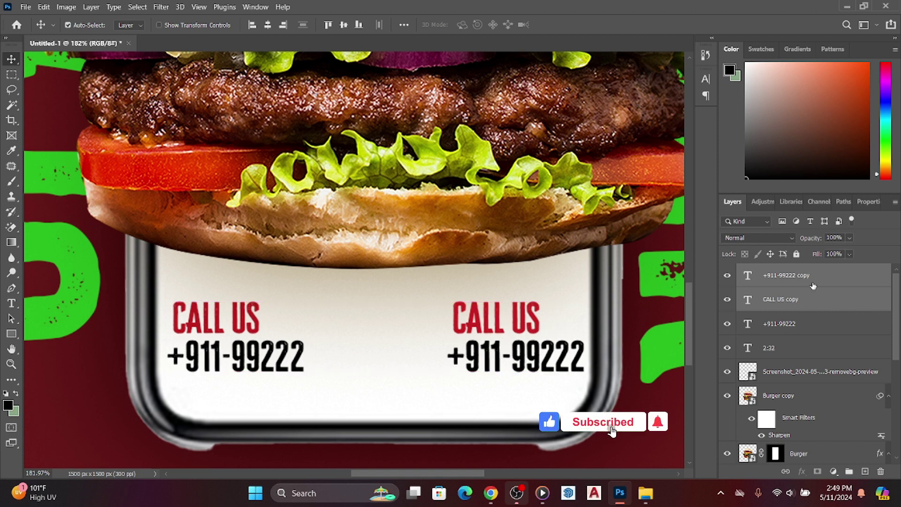
pyautogui.click(759, 277)
pyautogui.click(544, 311)
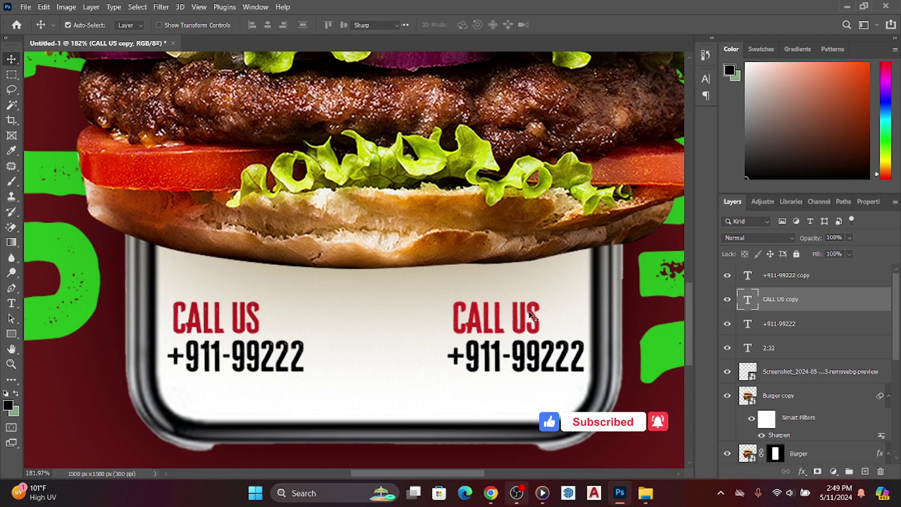
pyautogui.doubleClick(530, 314)
pyautogui.write('VI')
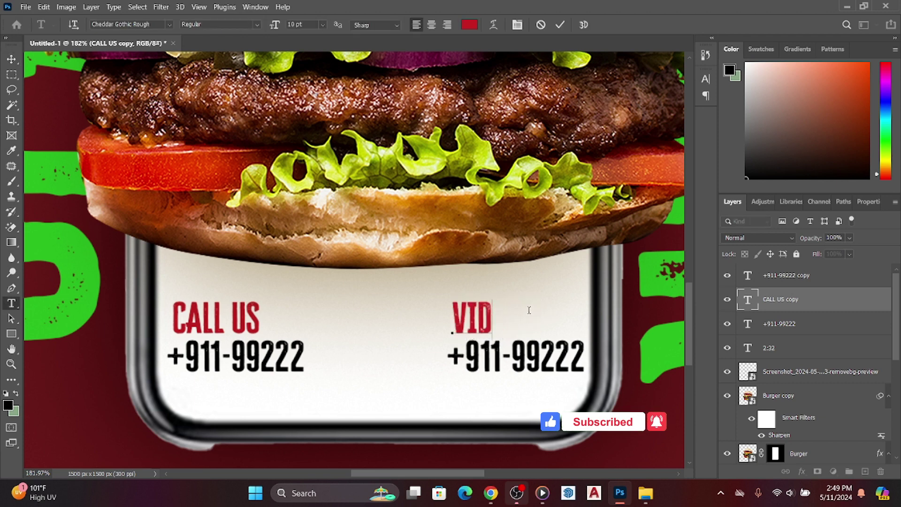
pyautogui.write('SIT')
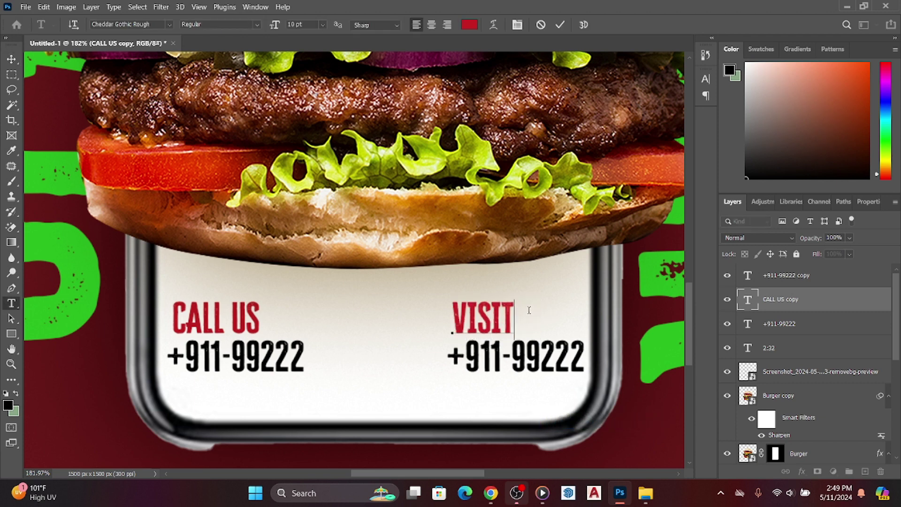
pyautogui.doubleClick(519, 357)
pyautogui.write('WWW')
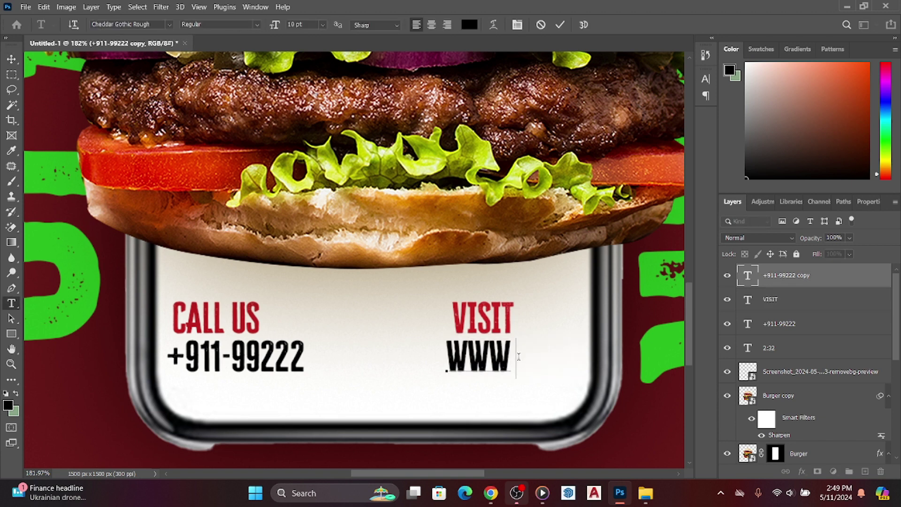
pyautogui.write('.POIT.COM')
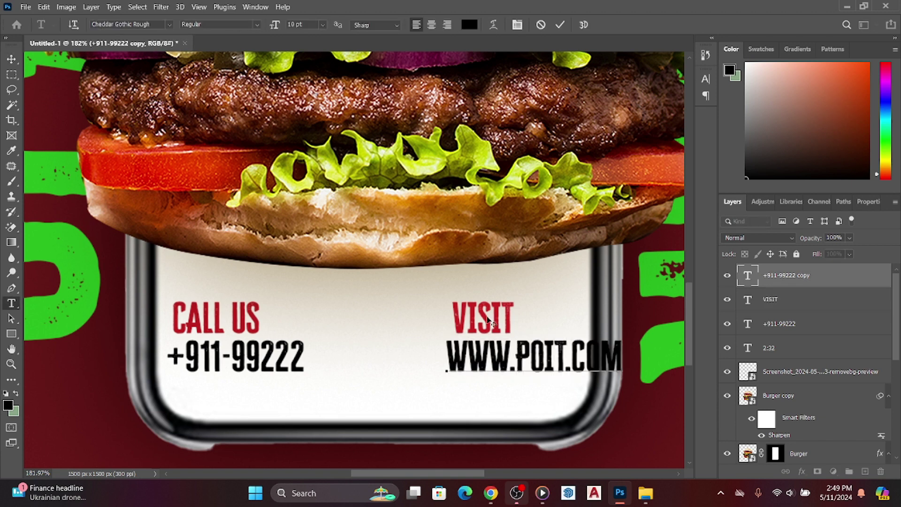
pyautogui.moveTo(478, 318); pyautogui.dragTo(445, 316)
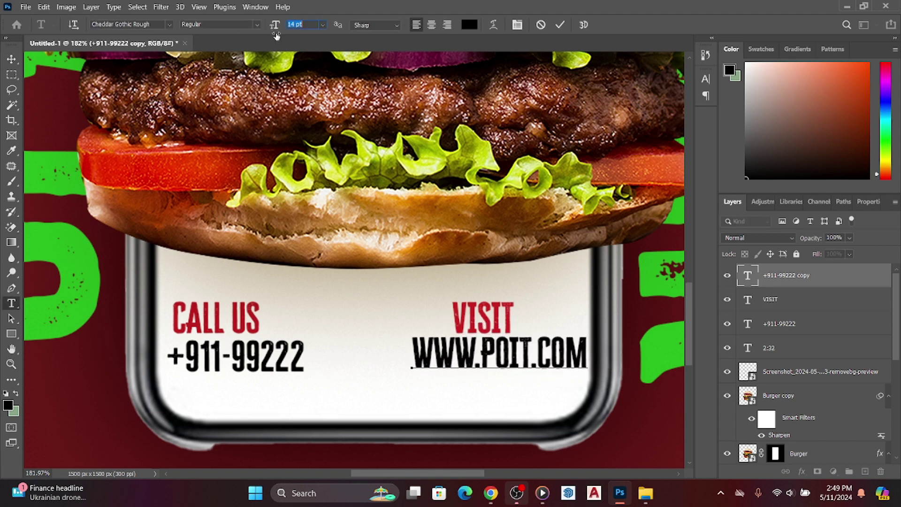
pyautogui.moveTo(276, 36); pyautogui.dragTo(276, 26)
pyautogui.press('Escape')
pyautogui.press('v')
pyautogui.moveTo(488, 357); pyautogui.dragTo(504, 357)
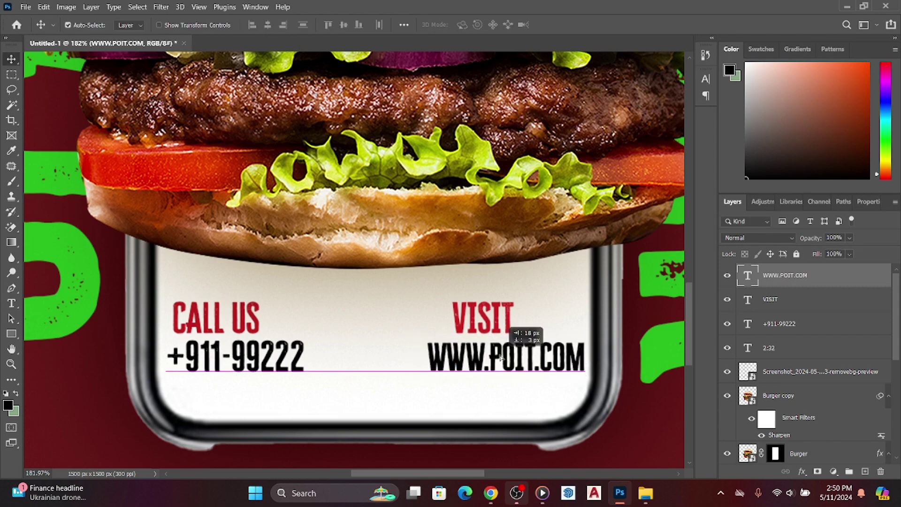
pyautogui.moveTo(484, 319); pyautogui.dragTo(459, 319)
# Step: Shrink the phone number slightly and line it up below CALL US
pyautogui.hotkey('ctrl', '0')
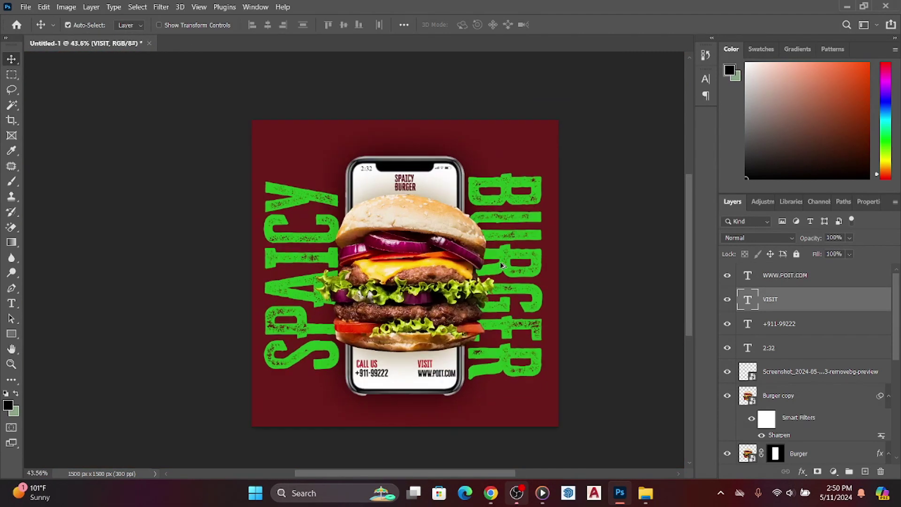
pyautogui.scroll(5, 397, 357)
pyautogui.keyDown('ctrl'); pyautogui.click(389, 332); pyautogui.keyUp('ctrl')
pyautogui.doubleClick(390, 332)
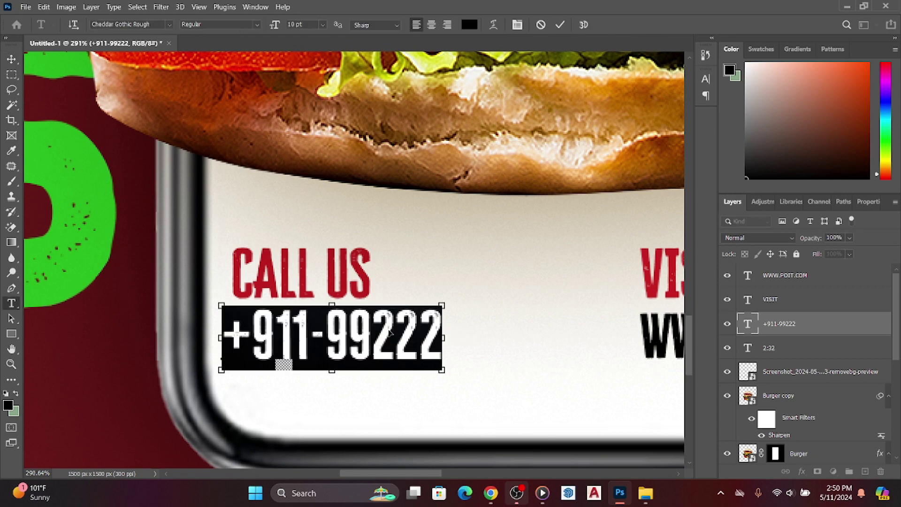
pyautogui.moveTo(284, 25); pyautogui.dragTo(275, 26)
pyautogui.press('Escape')
pyautogui.press('v')
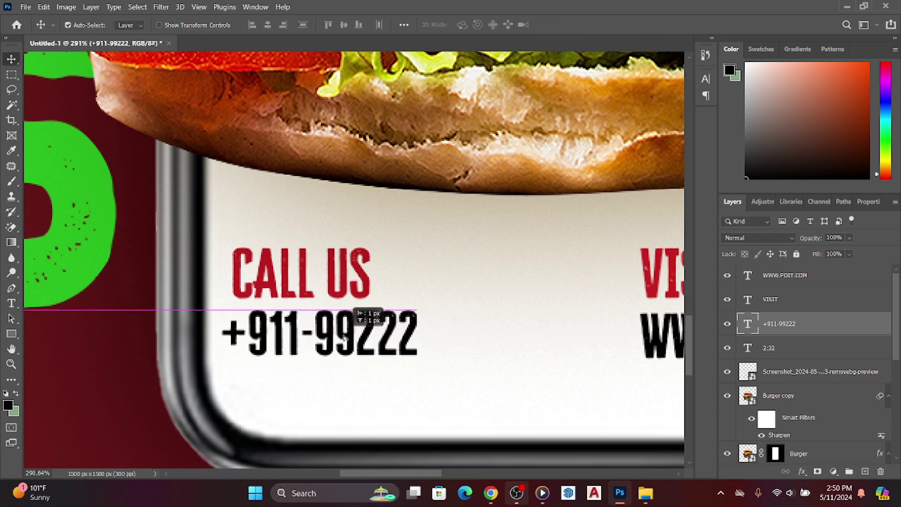
pyautogui.moveTo(347, 345); pyautogui.dragTo(357, 342)
# Step: Open the Export As settings to save the ad as a 1500 × 1500 JPG
pyautogui.scroll(-8, 577, 211)
pyautogui.scroll(3, 452, 262)
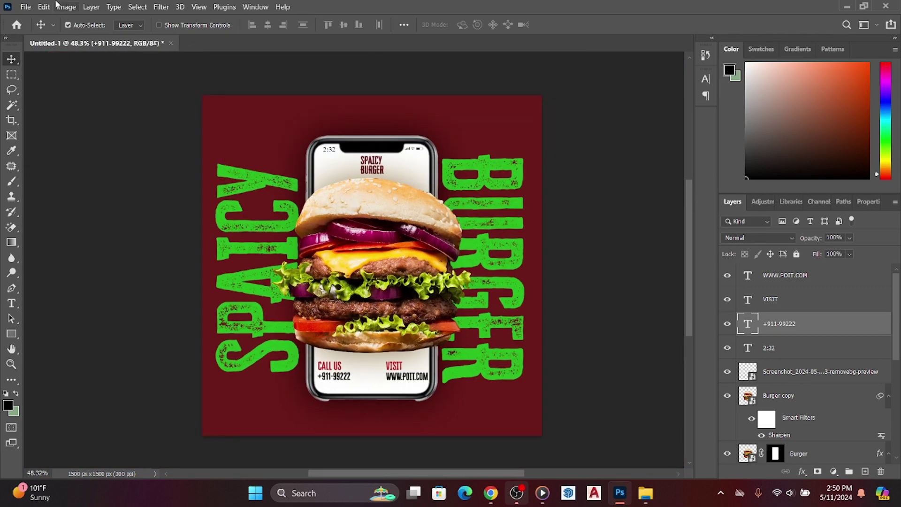
pyautogui.click(25, 7)
pyautogui.click(202, 189)
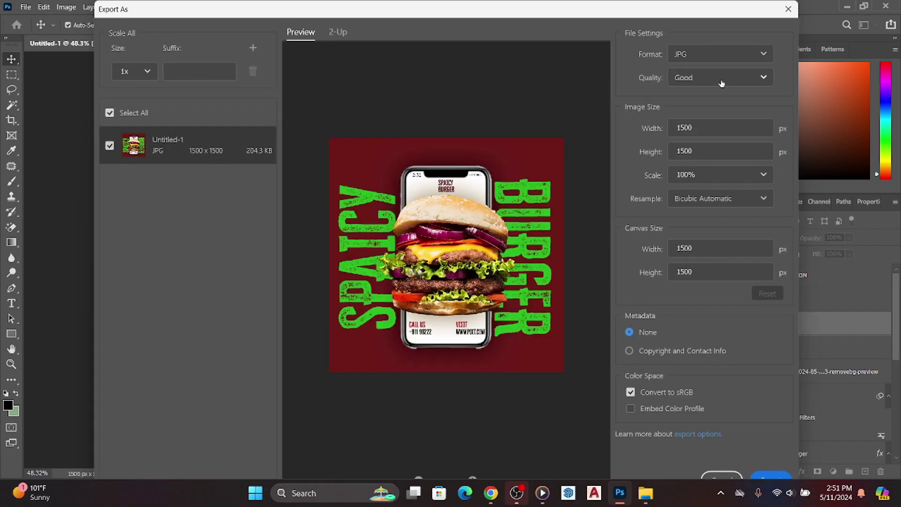